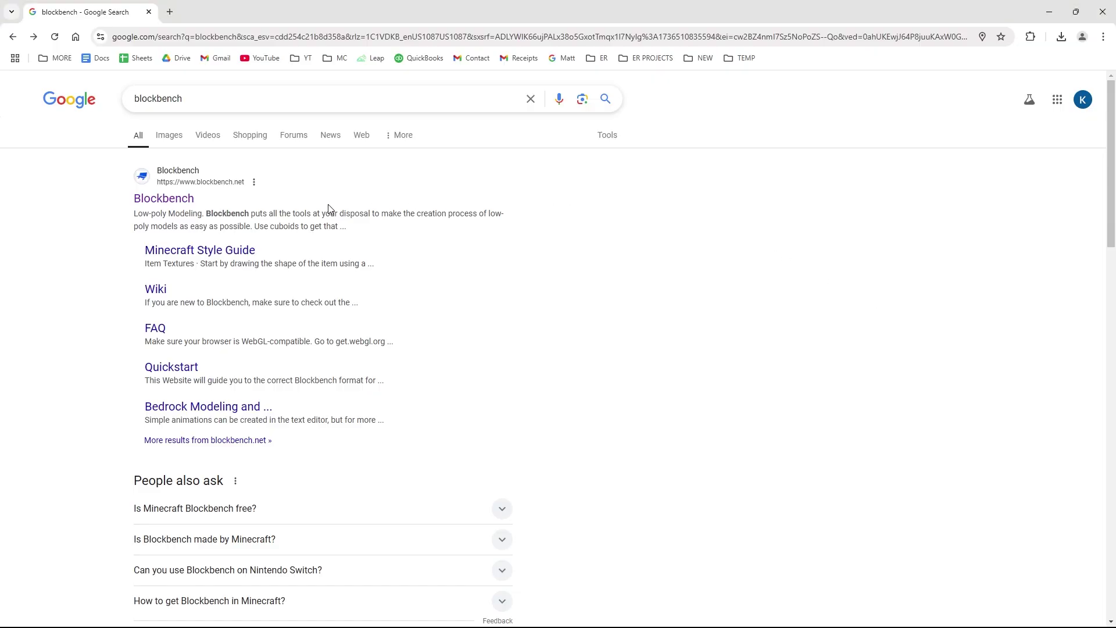
# Download the Windows Intel/AMD Blockbench installer and bring up the Downloads folder.
pyautogui.click(157, 201)
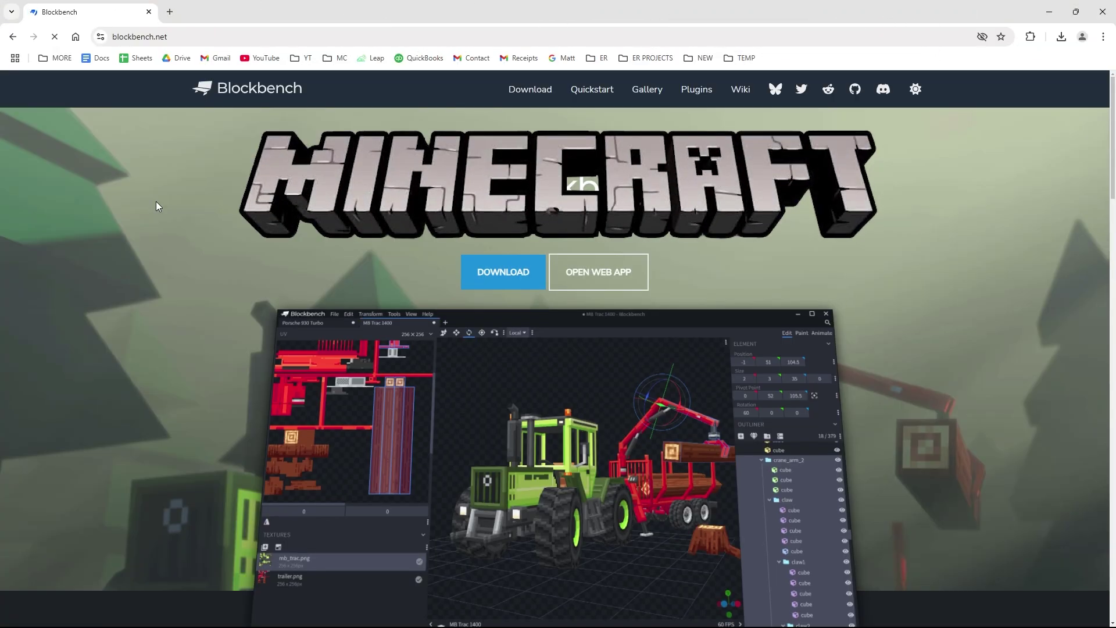
pyautogui.click(508, 280)
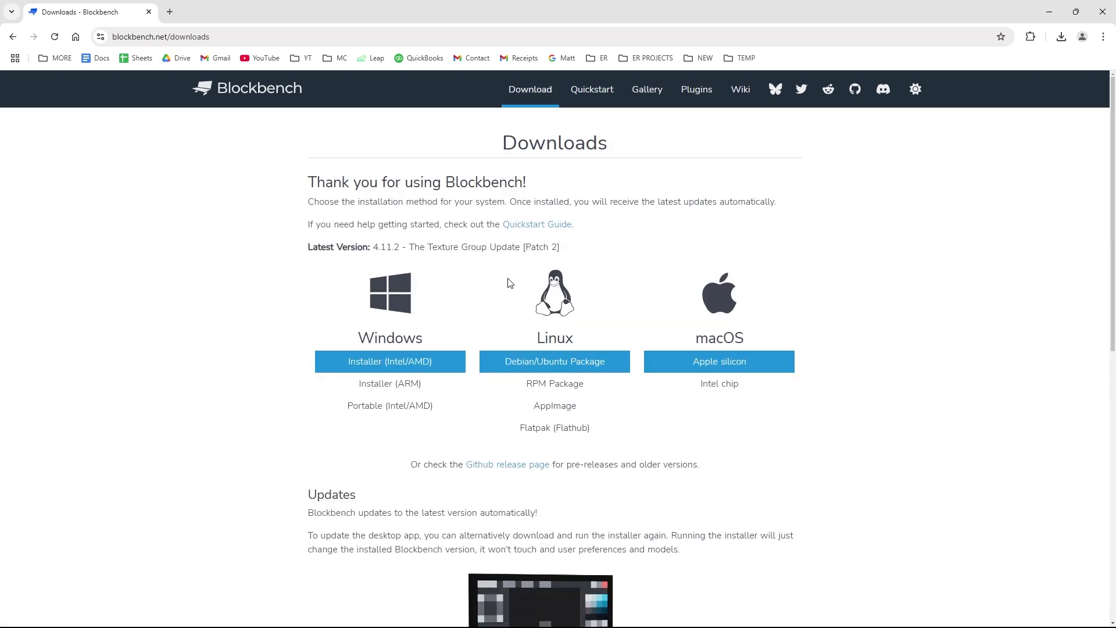
pyautogui.click(390, 369)
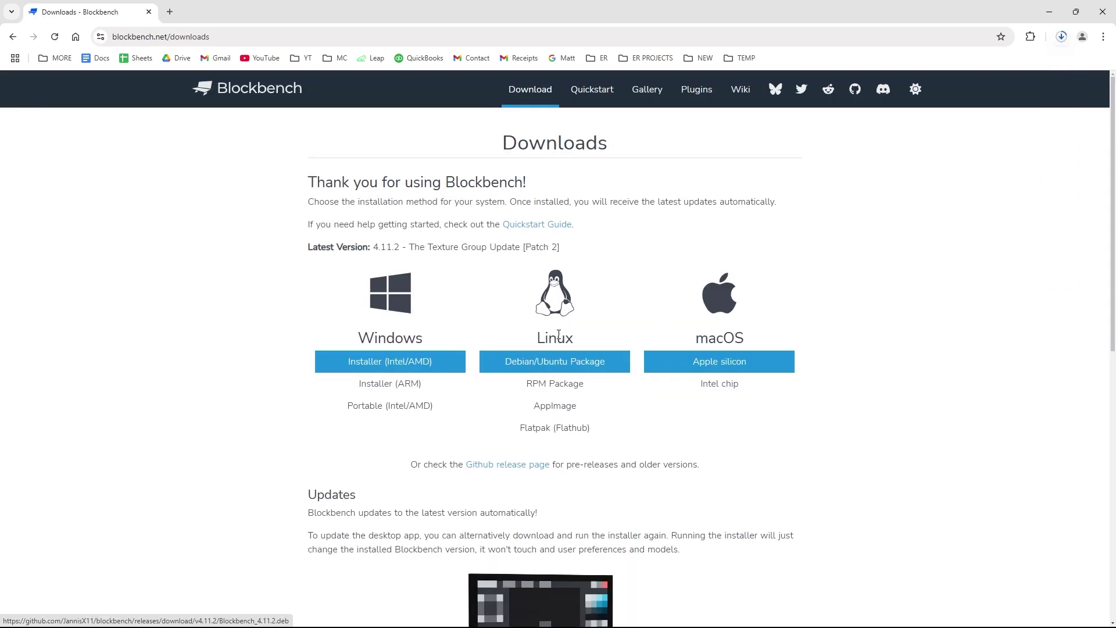
pyautogui.hotkey('alt', 'Tab')
pyautogui.press('Tab')
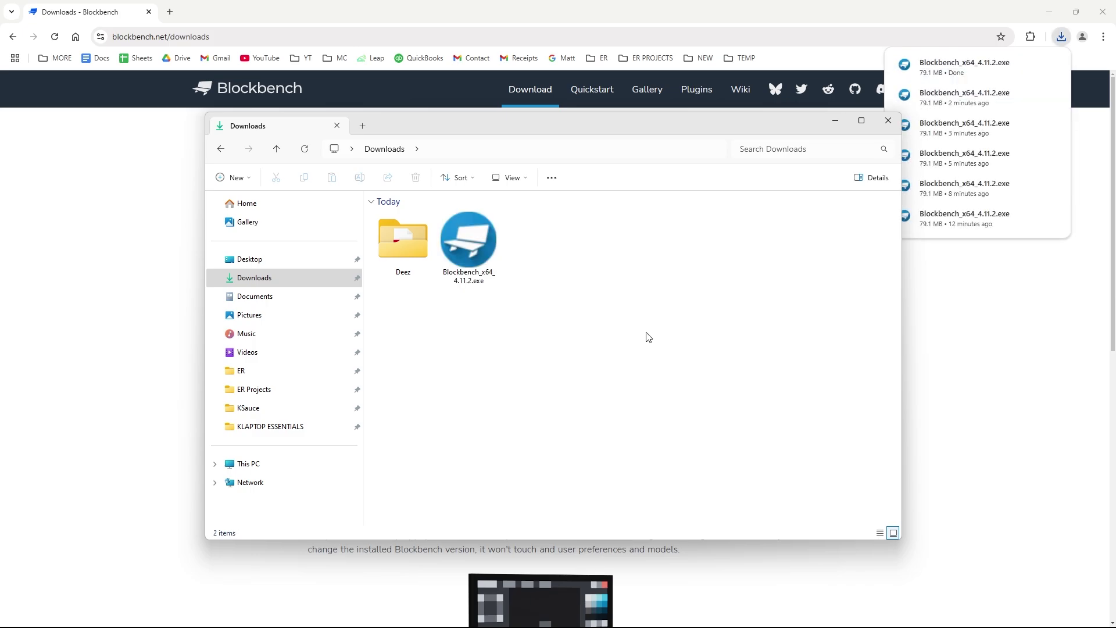
# Run Blockbench_x64_4.11.2.exe and accept the GPL license to install Blockbench 4.11.2.
pyautogui.click(487, 257)
pyautogui.doubleClick(487, 257)
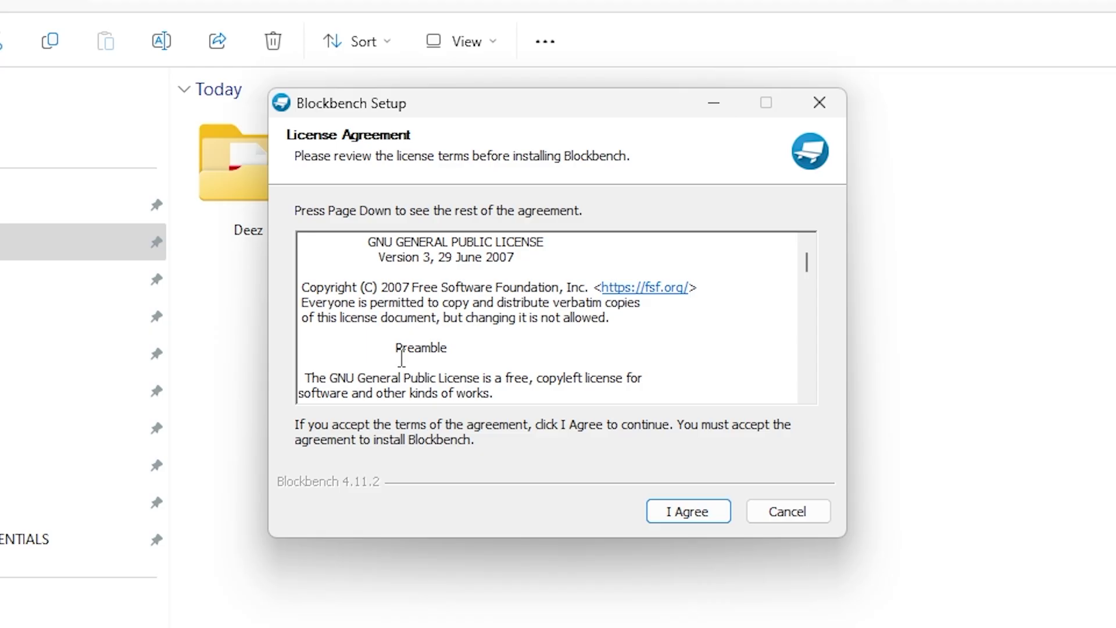
pyautogui.scroll(-4, 480, 336)
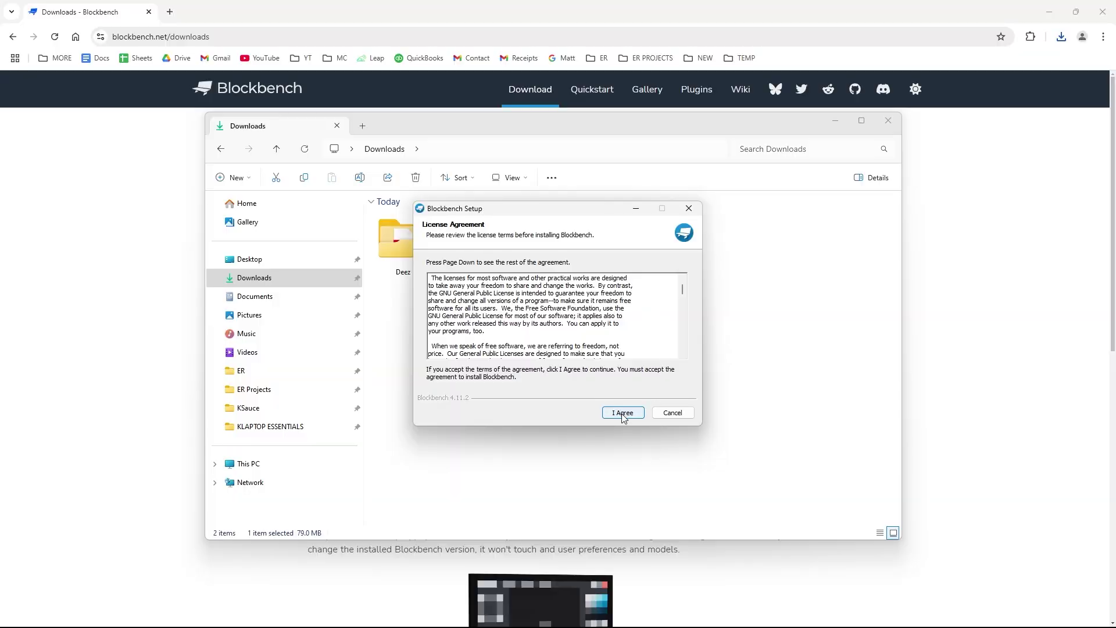
pyautogui.click(623, 413)
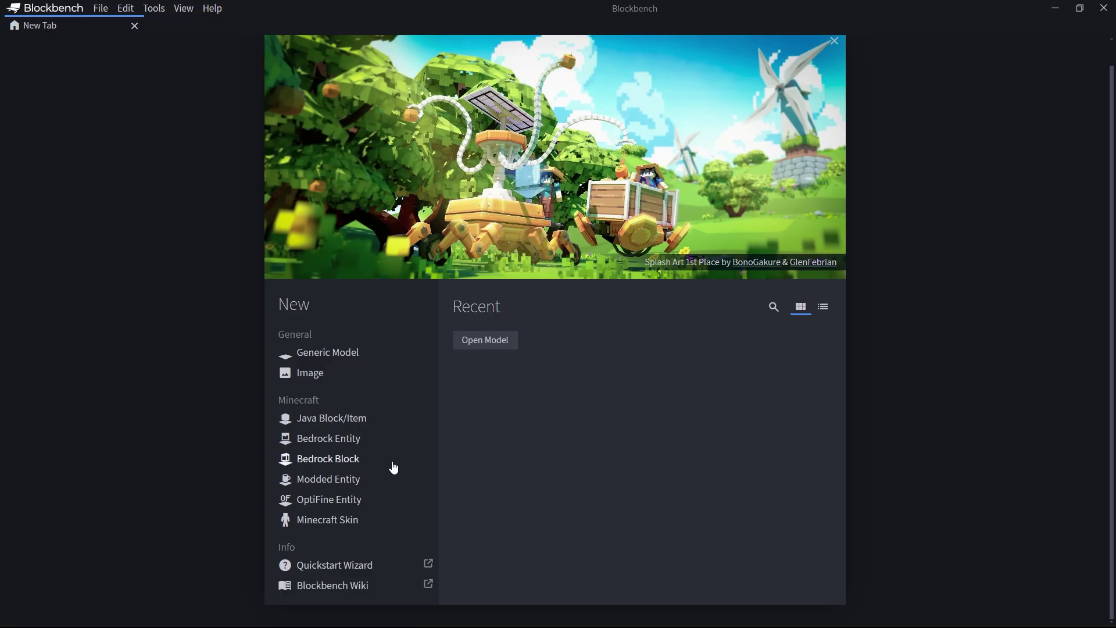
# Install the Minecraft Title Generator plugin via File > Plugins and select the Minecraft Title format.
pyautogui.click(100, 9)
pyautogui.moveTo(101, 31)
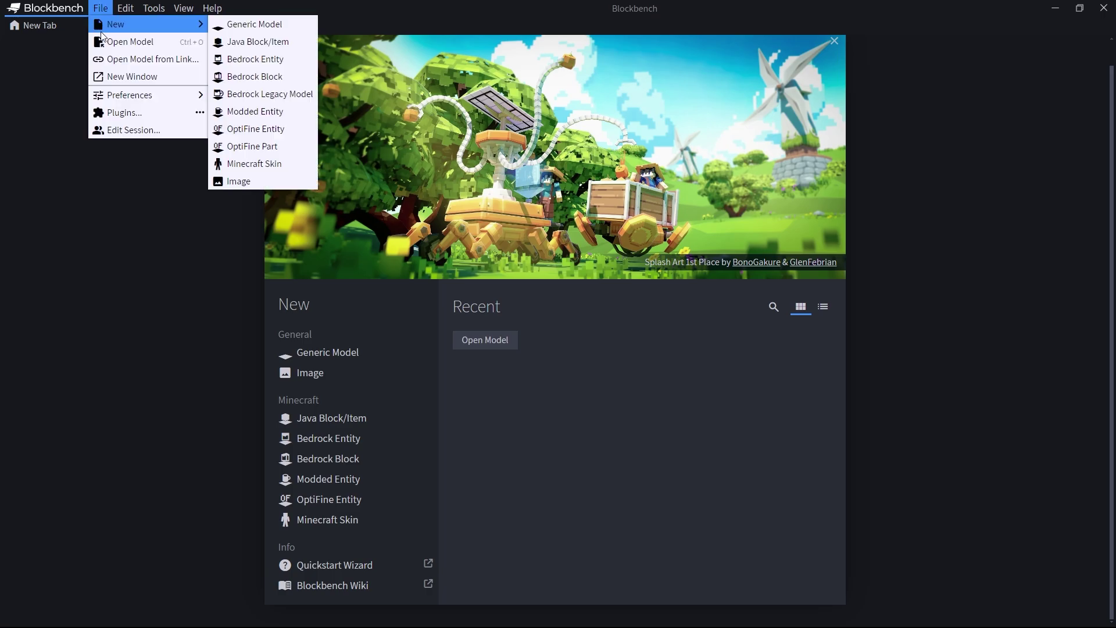
pyautogui.click(104, 111)
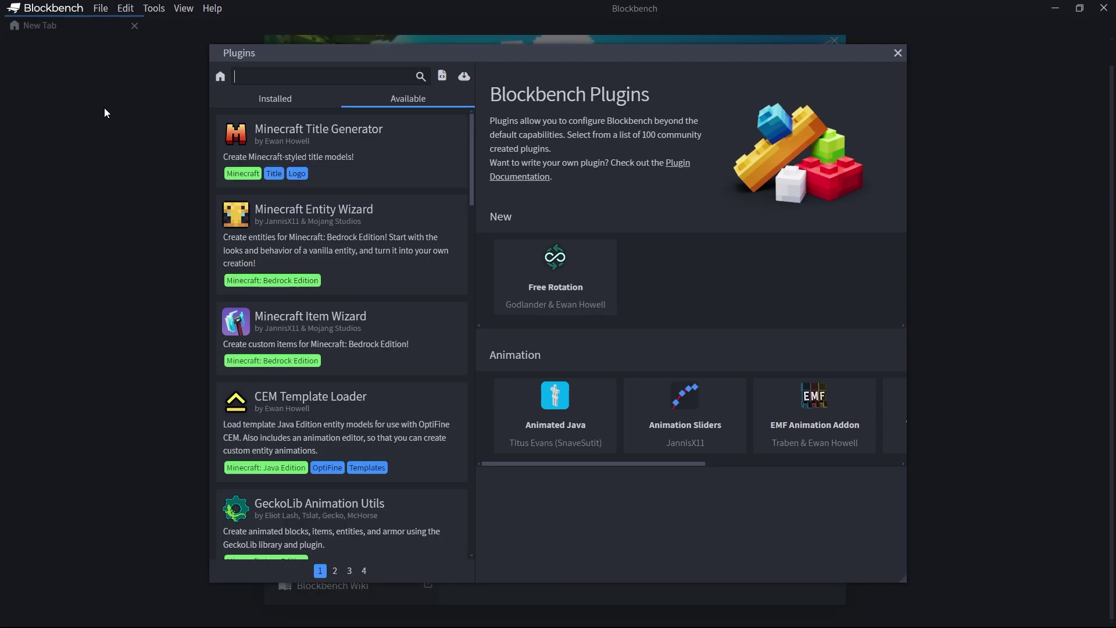
pyautogui.click(320, 132)
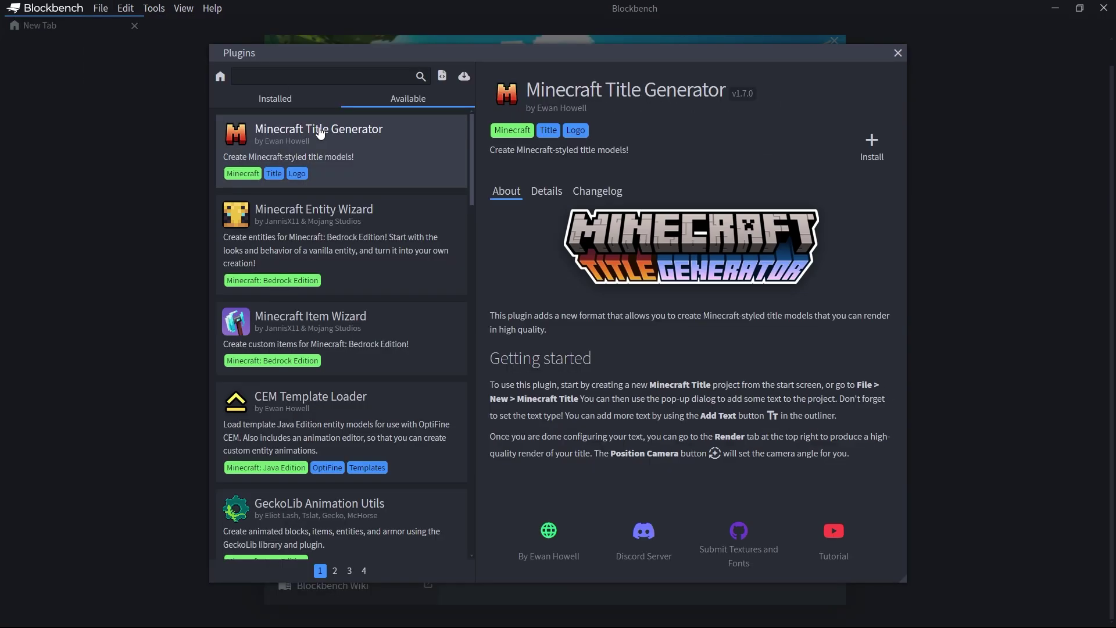
pyautogui.click(872, 145)
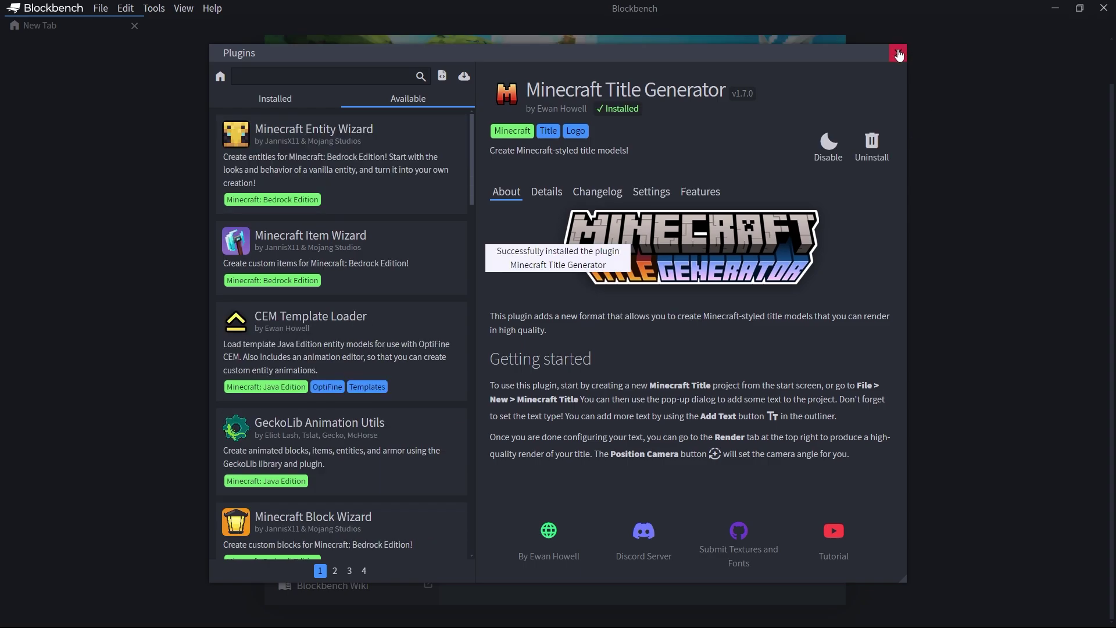
pyautogui.click(899, 54)
pyautogui.click(360, 517)
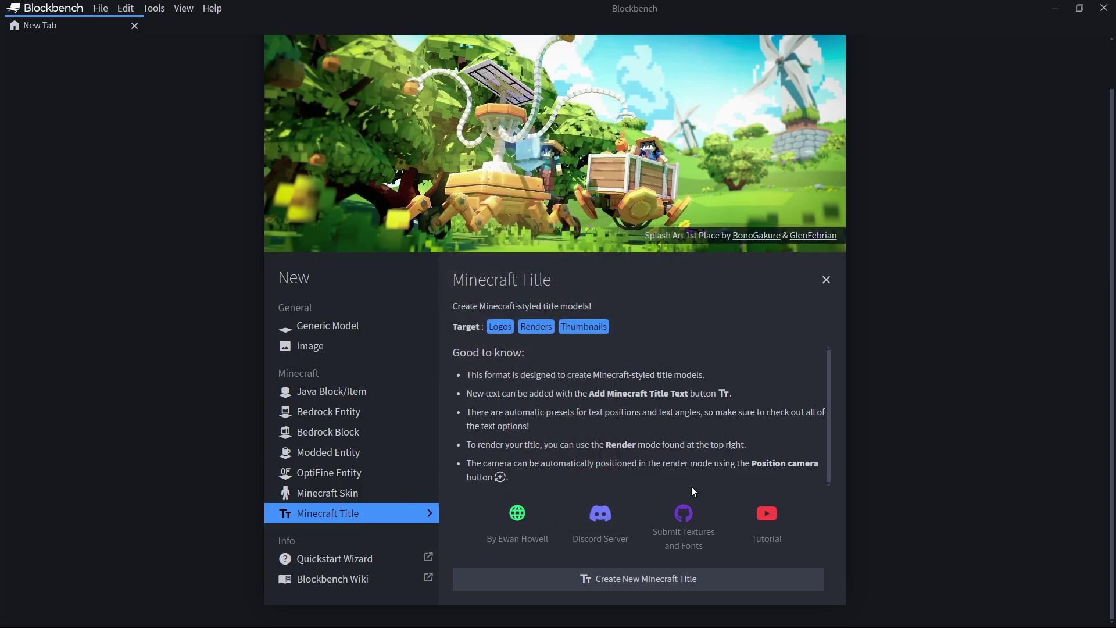
# Create a Minecraft Title project and generate the text 'minecraft' in the Minecraft Ten font.
pyautogui.click(729, 580)
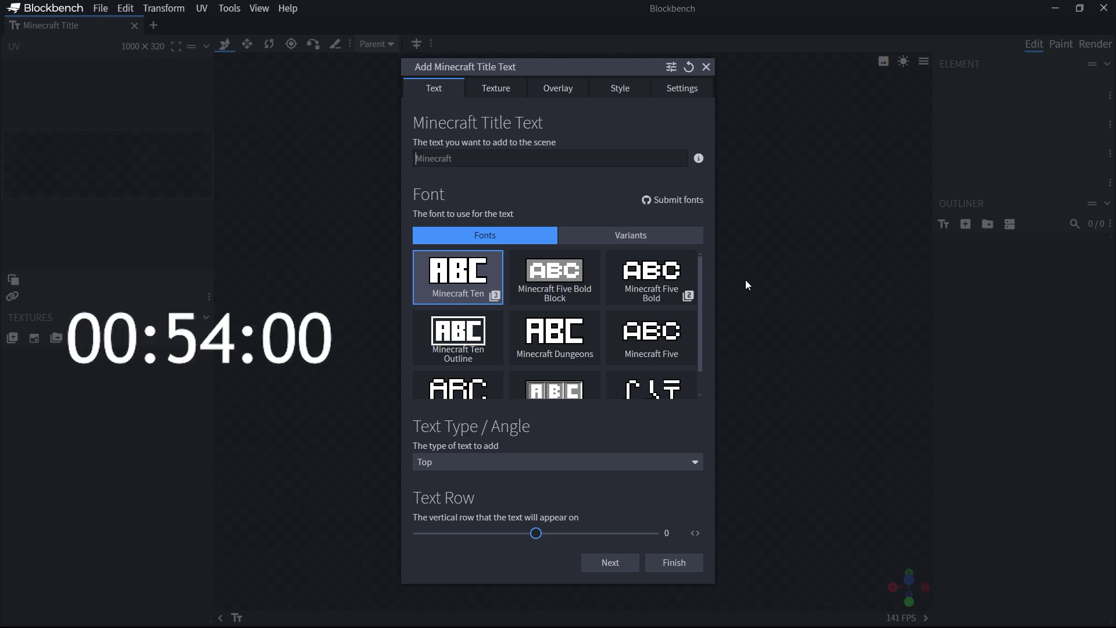
pyautogui.write('nhjebfbwehudw')
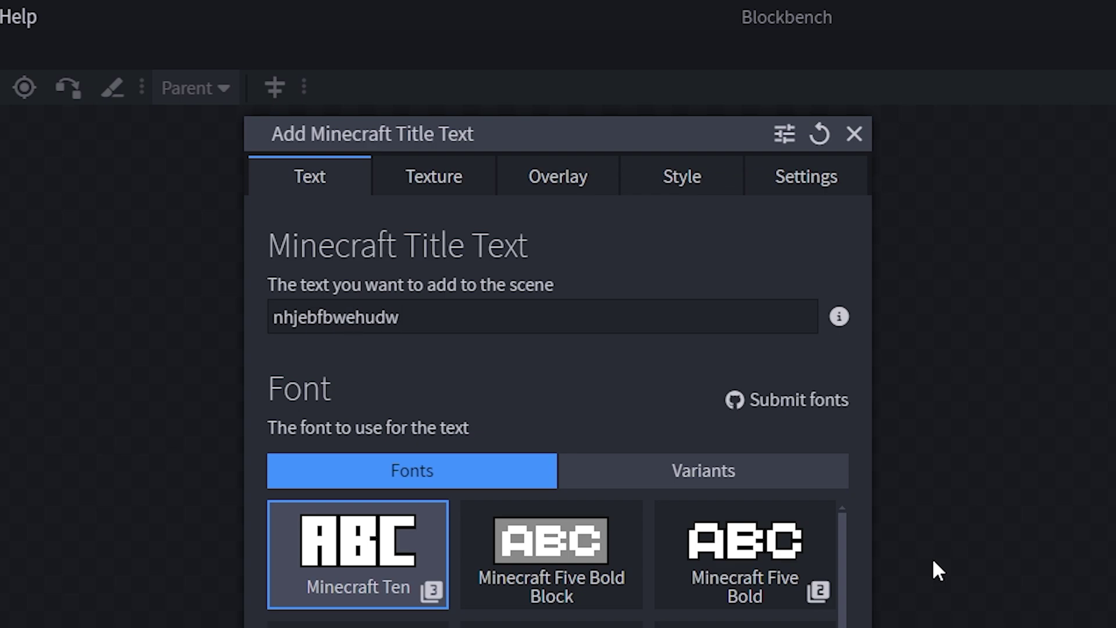
pyautogui.hotkey('ctrl', 'a')
pyautogui.write('minecraf')
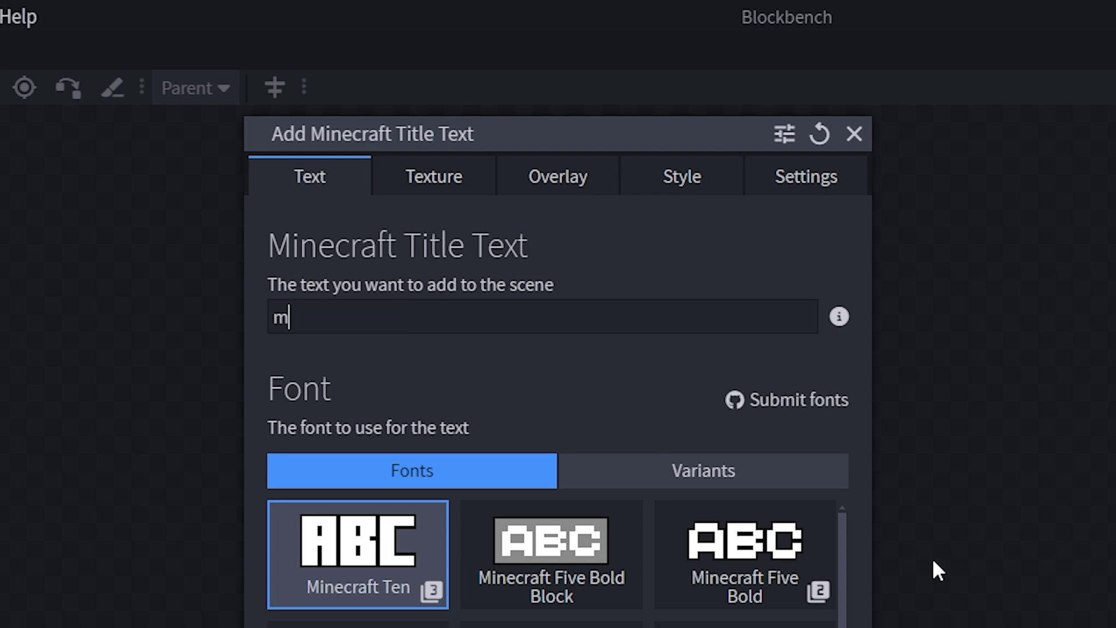
pyautogui.write('t')
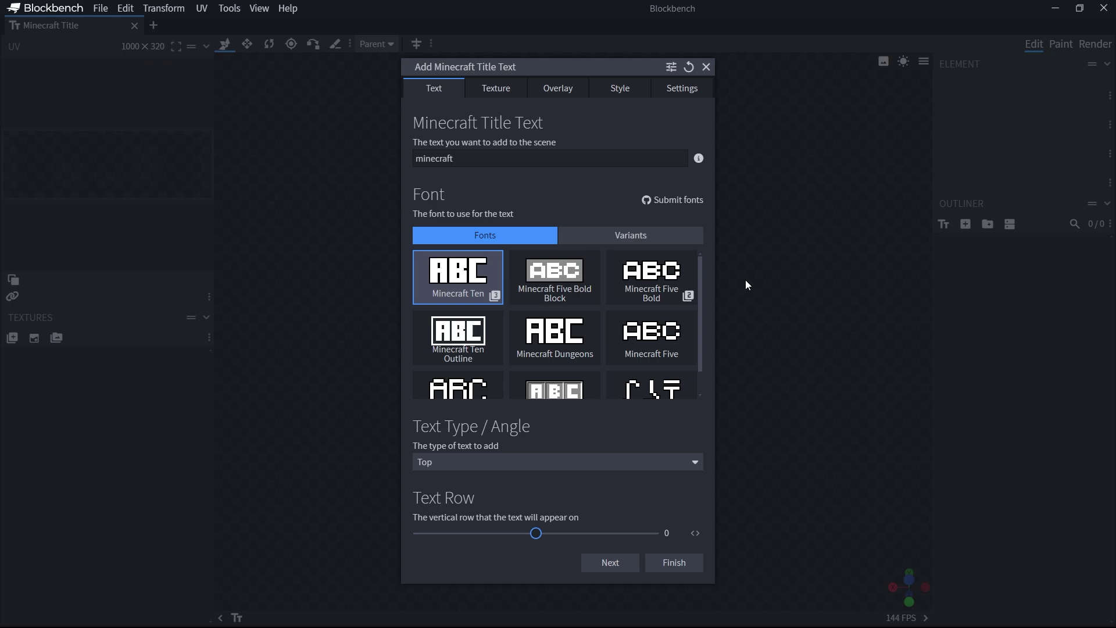
pyautogui.click(674, 562)
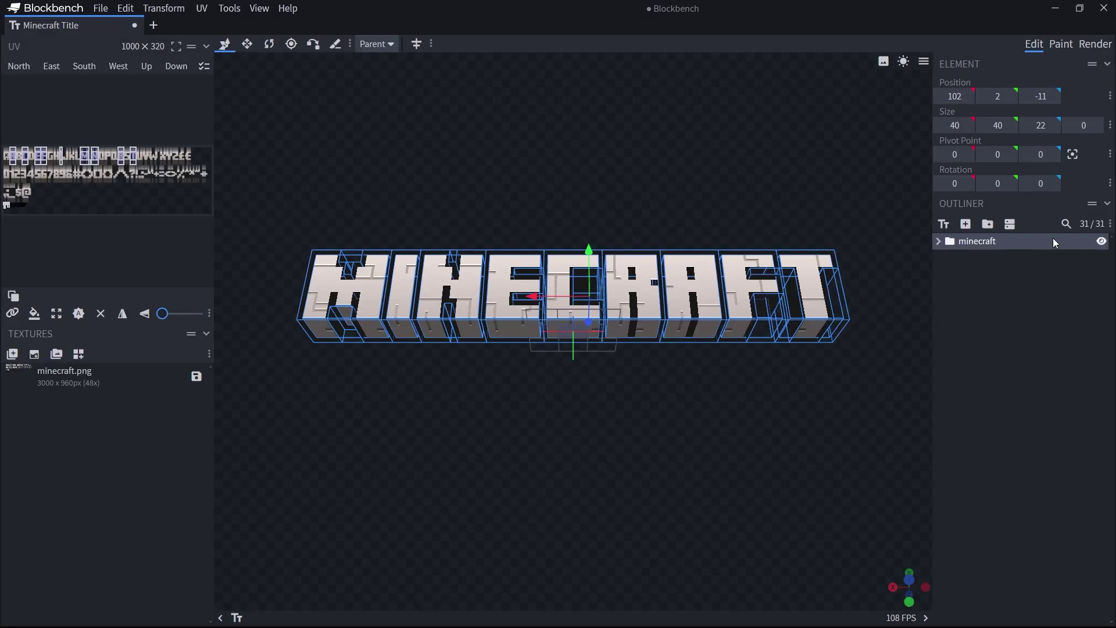
# Delete the existing minecraft title group from the scene.
pyautogui.click(793, 231)
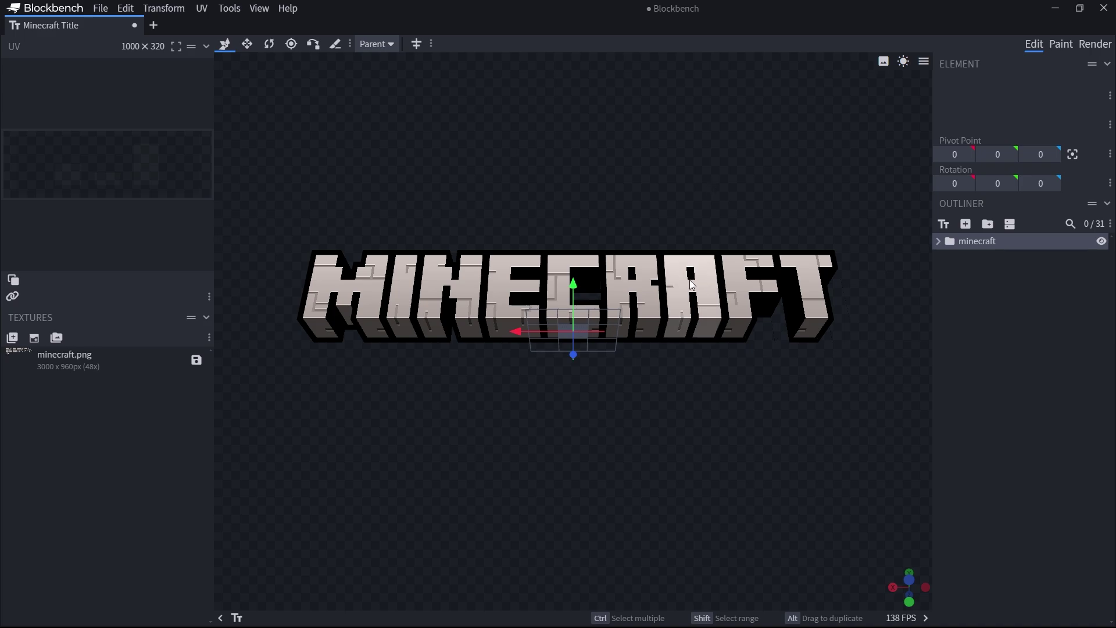
pyautogui.hotkey('ctrl', 'z')
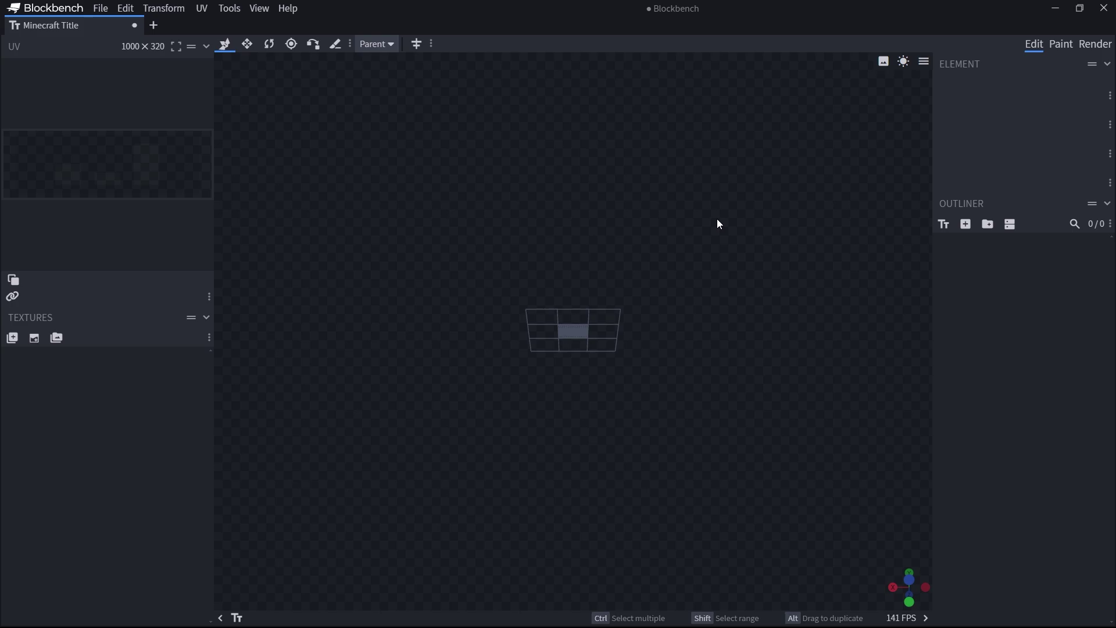
pyautogui.hotkey('ctrl', 'y')
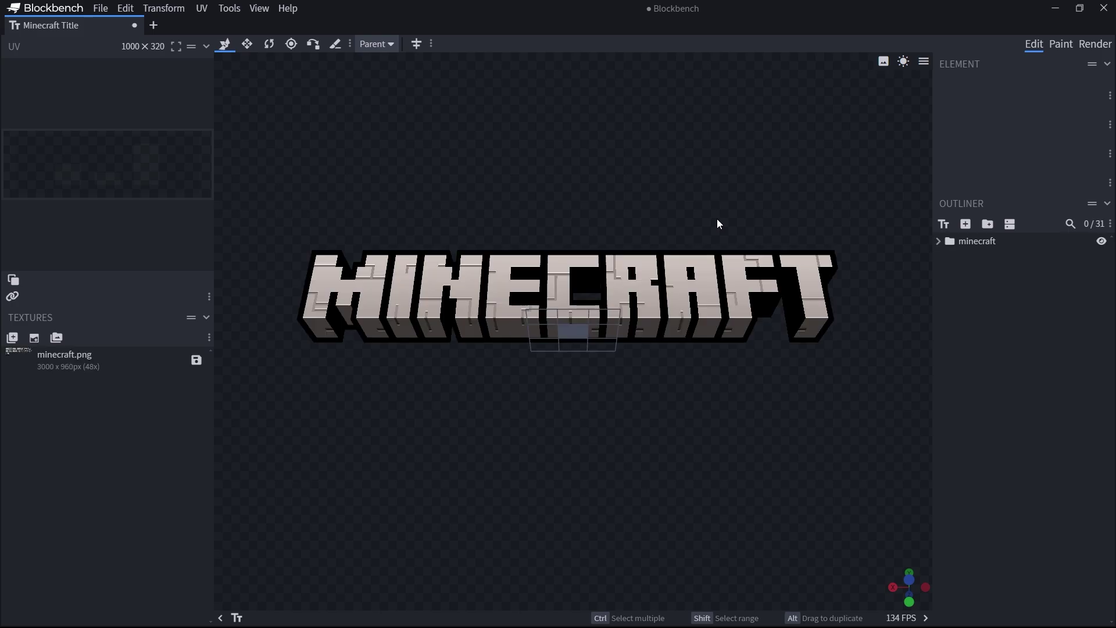
pyautogui.click(1023, 247)
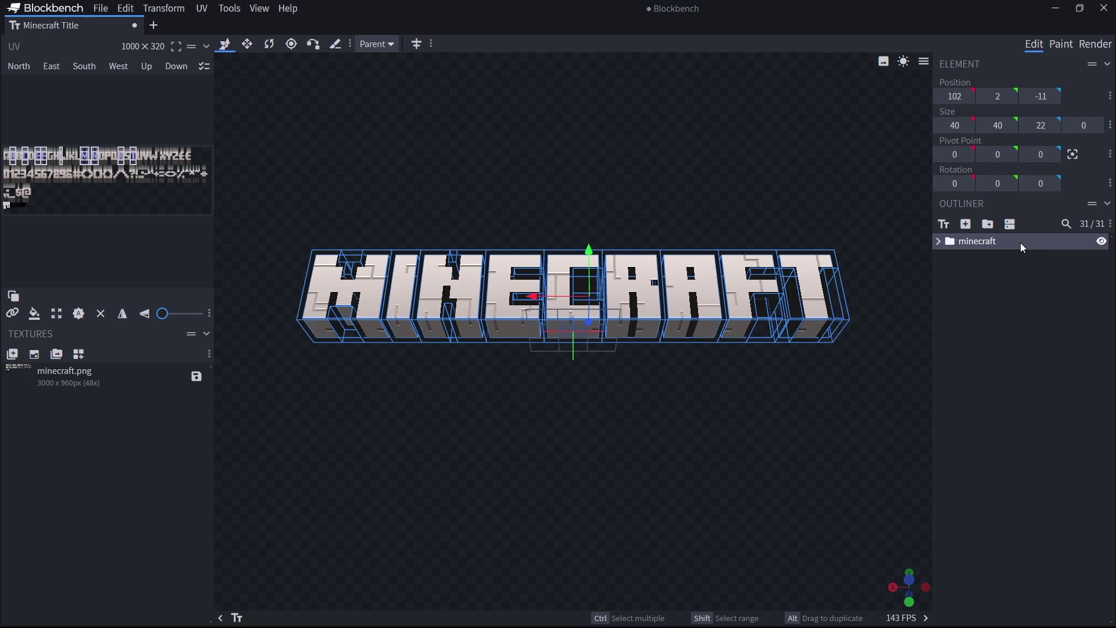
pyautogui.press('Delete')
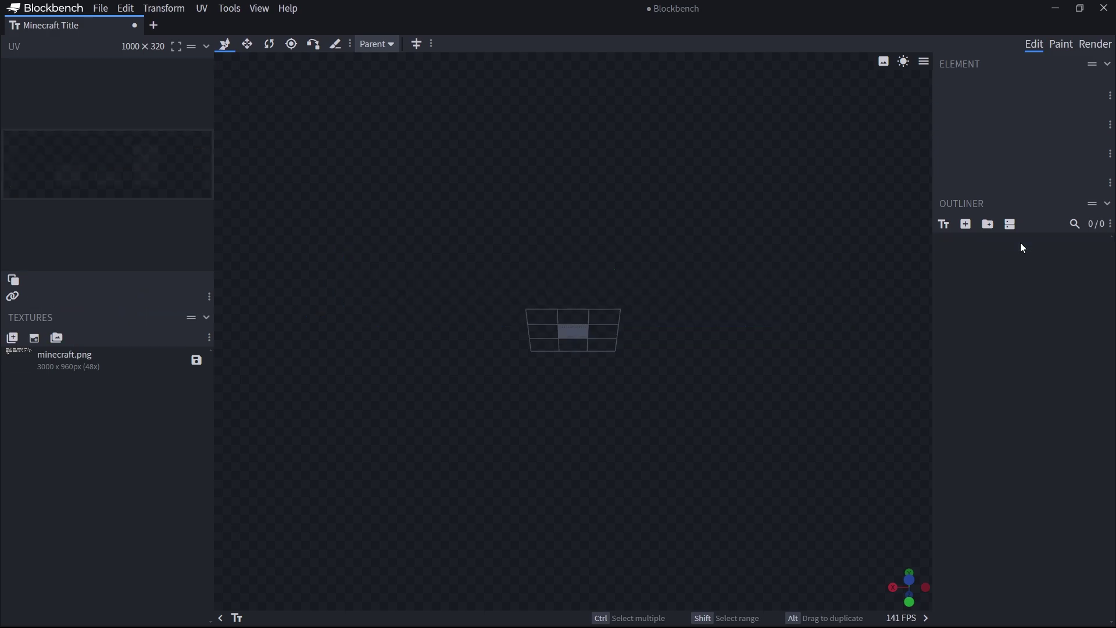
# Regenerate the title as 'minecrAft' for the creeper-face A, then deselect its cubes.
pyautogui.click(944, 225)
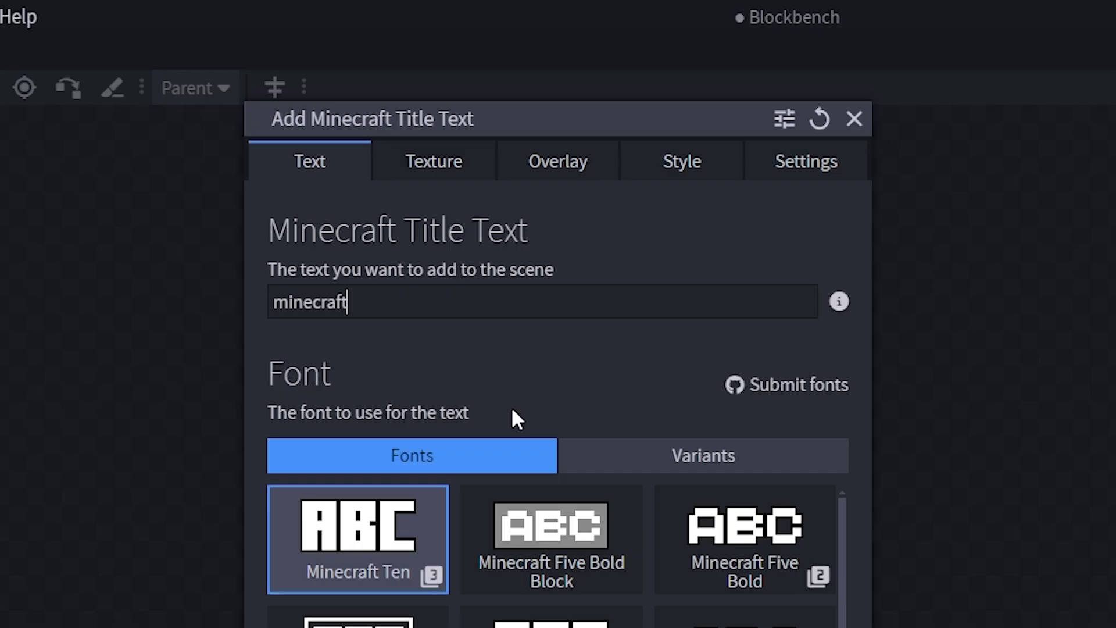
pyautogui.click(336, 304)
pyautogui.press('BackSpace')
pyautogui.write('A')
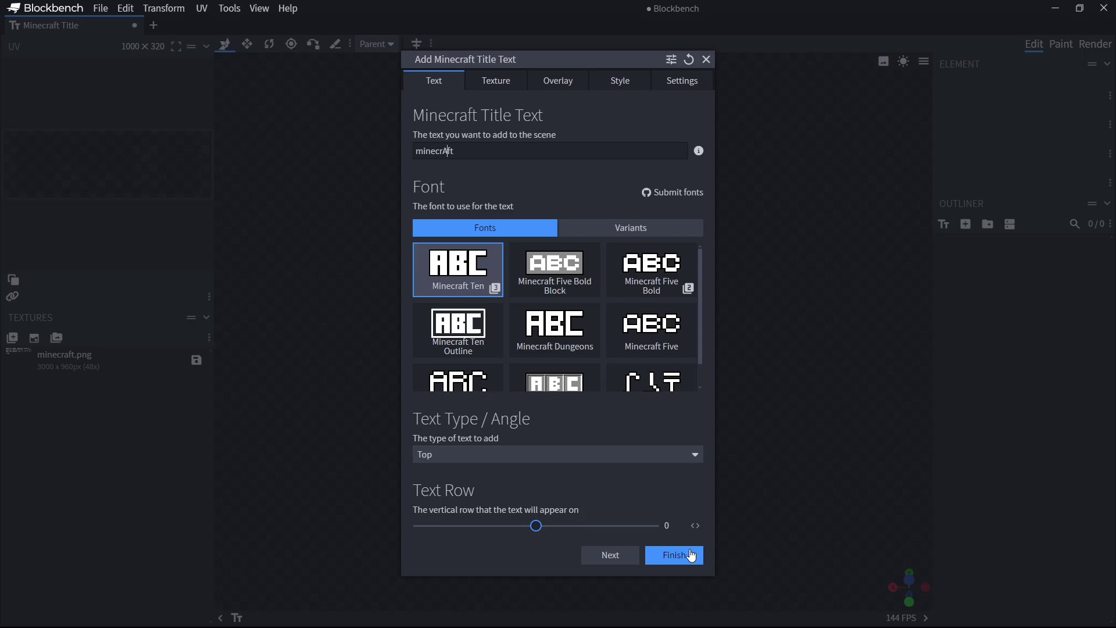
pyautogui.click(675, 556)
pyautogui.click(1028, 245)
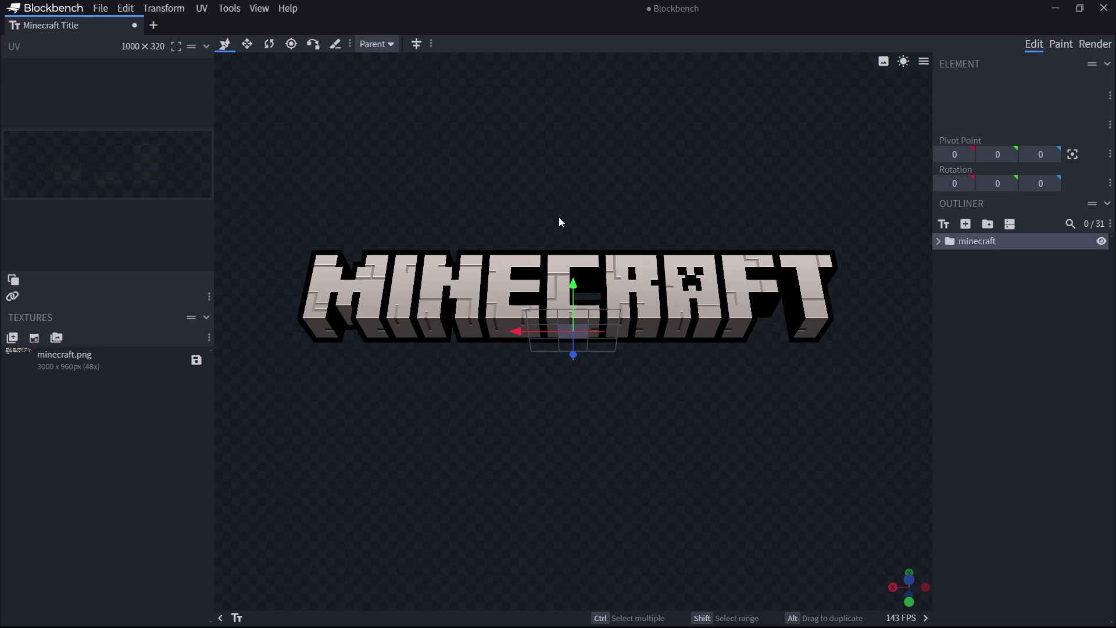
# Try lifting and heightening the A cube in CRAFT, then undo the change.
pyautogui.click(686, 268)
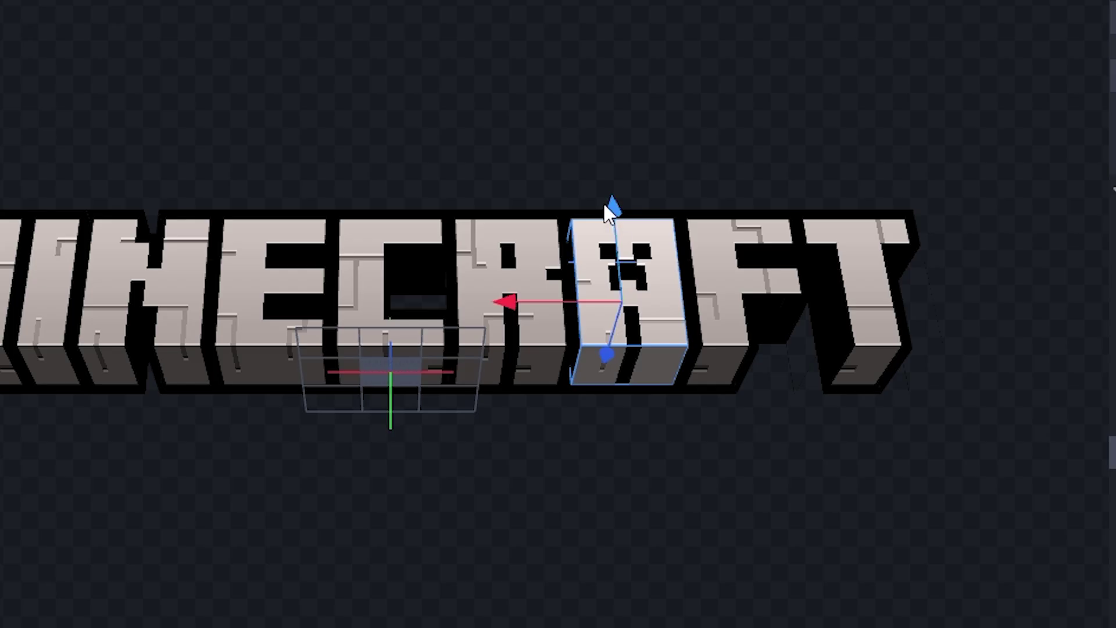
pyautogui.moveTo(604, 204); pyautogui.dragTo(619, 76)
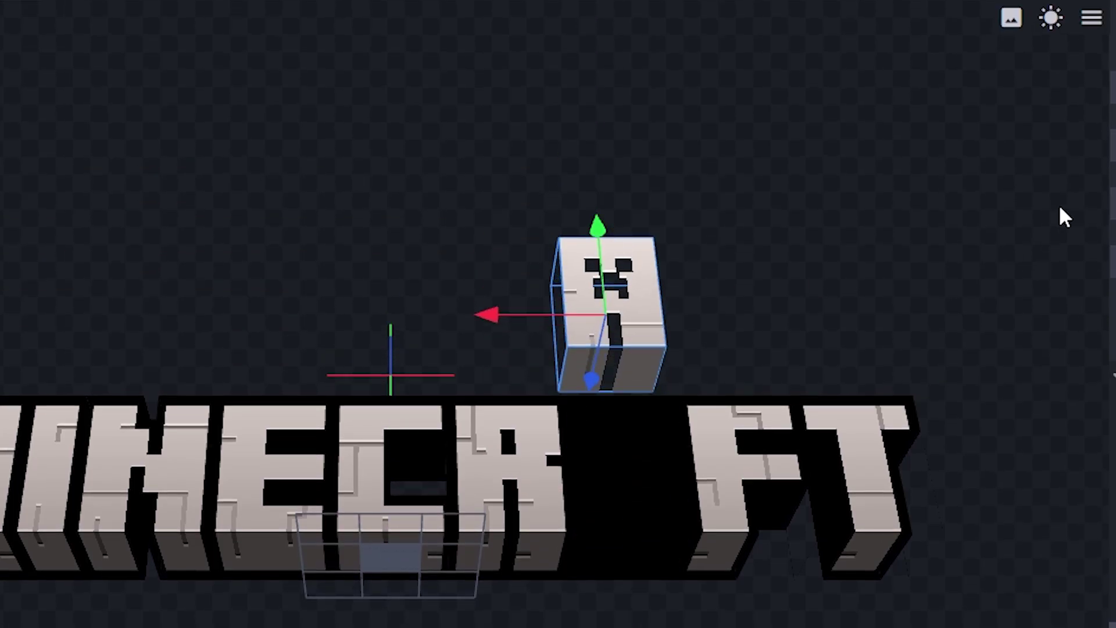
pyautogui.moveTo(988, 126); pyautogui.dragTo(998, 125)
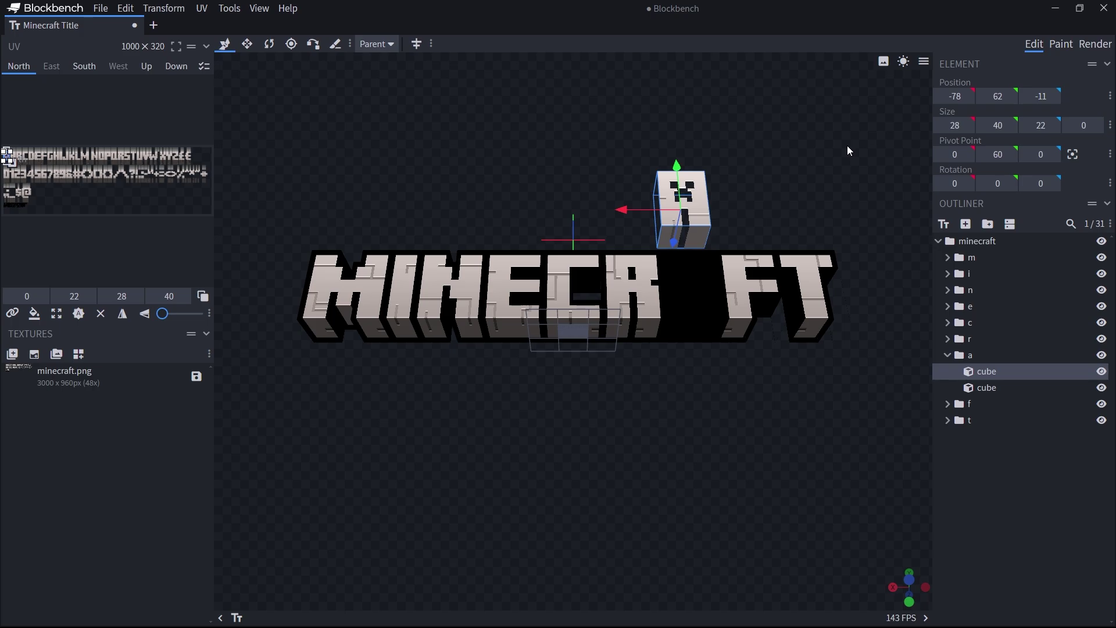
pyautogui.hotkey('ctrl', 'z')
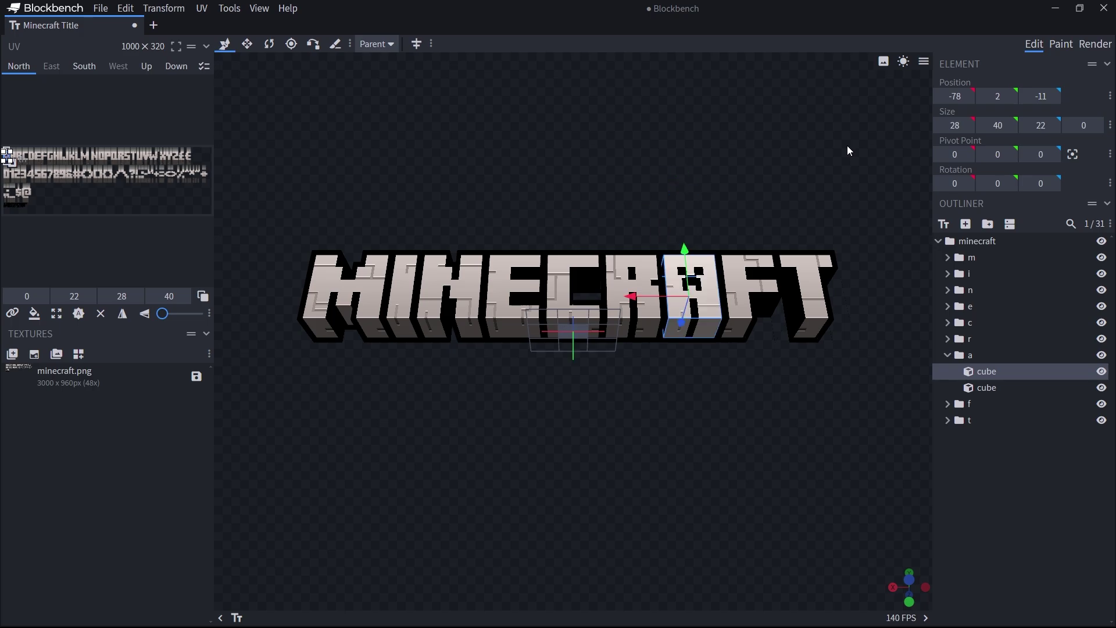
# Delete the whole minecraft folder from the outliner.
pyautogui.click(938, 242)
pyautogui.click(1023, 241)
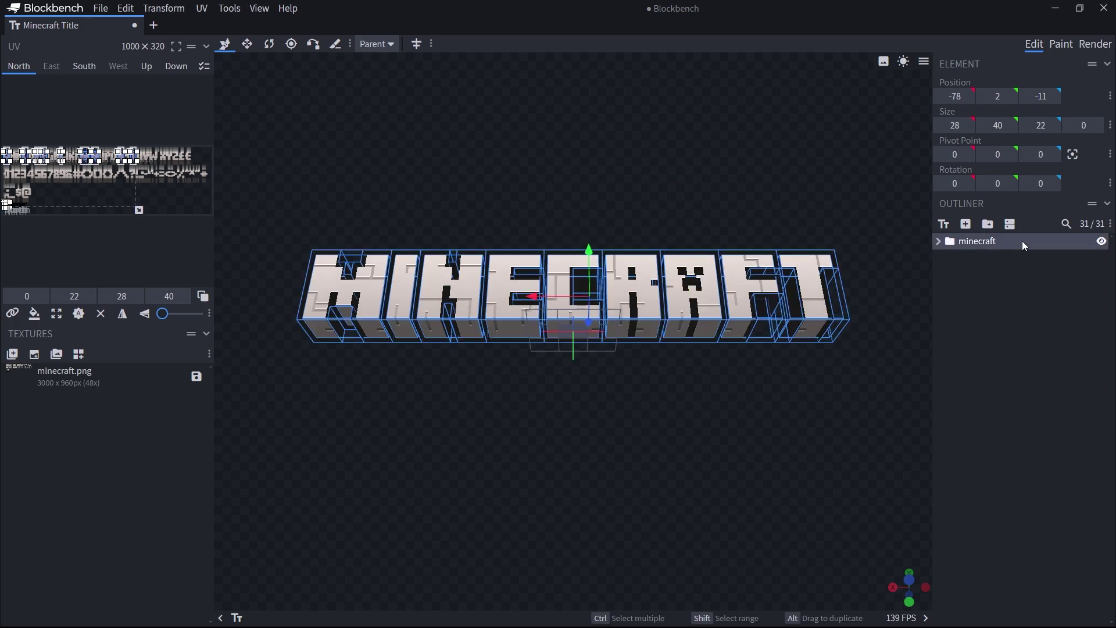
pyautogui.rightClick(1022, 240)
pyautogui.click(944, 429)
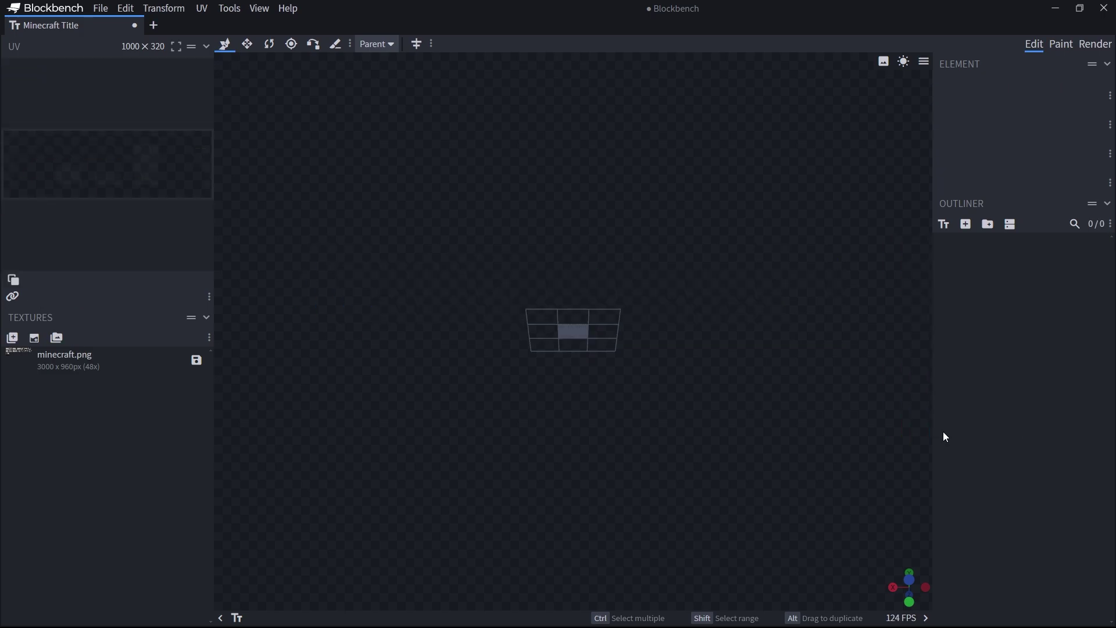
# Test-generate MINECRAFT in Minecraft Five Bold Block and Minecraft Ten Outline fonts, undoing each.
pyautogui.click(944, 223)
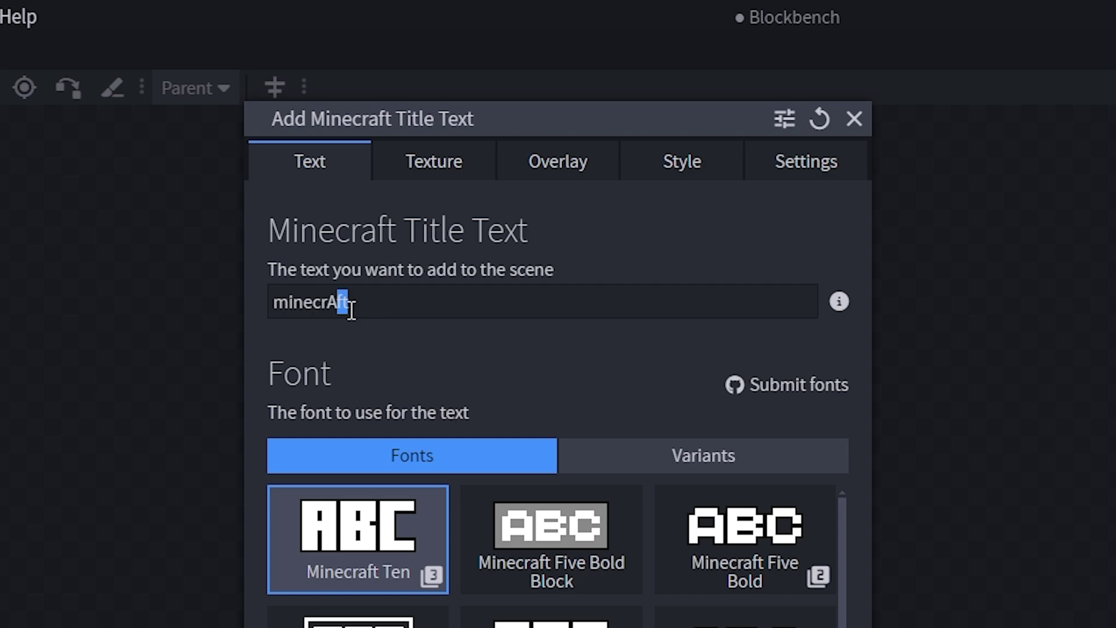
pyautogui.doubleClick(459, 155)
pyautogui.write('MINECRAFT')
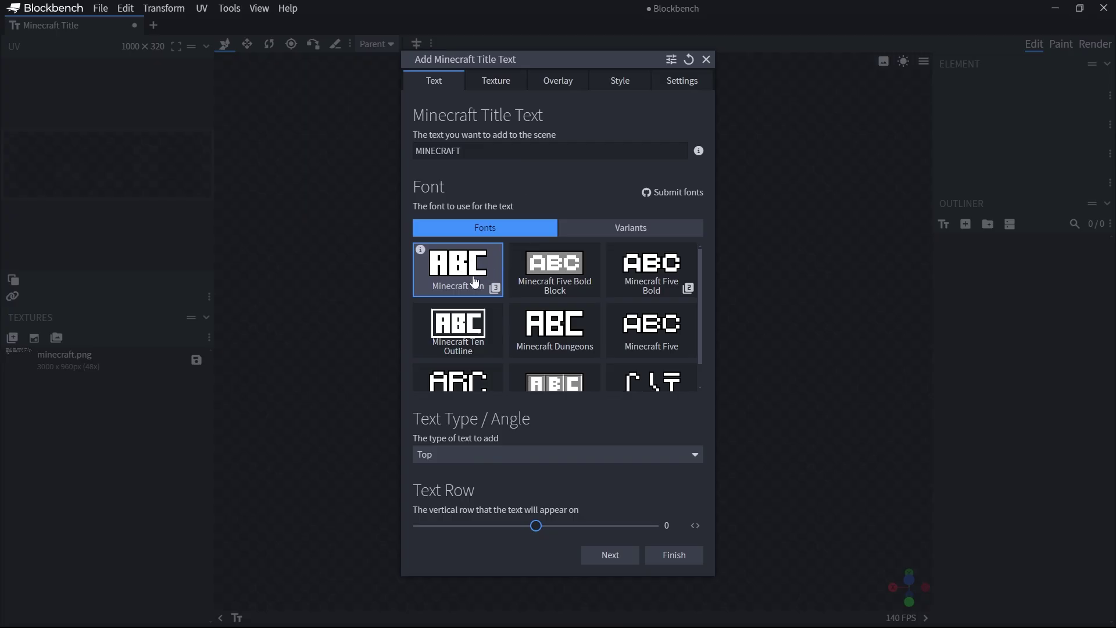
pyautogui.click(525, 573)
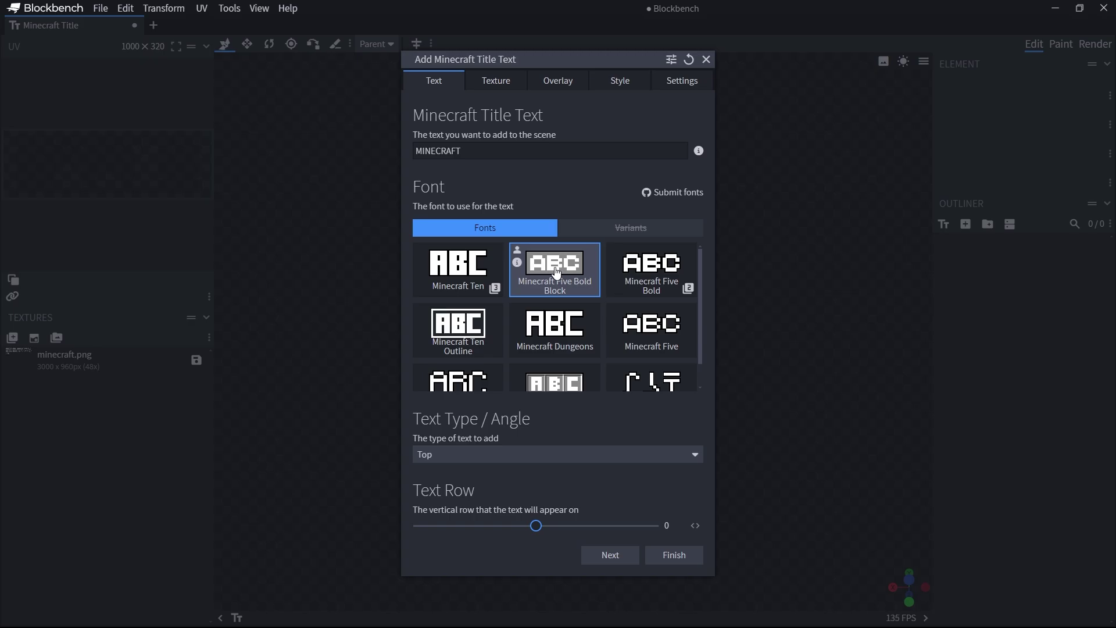
pyautogui.click(674, 556)
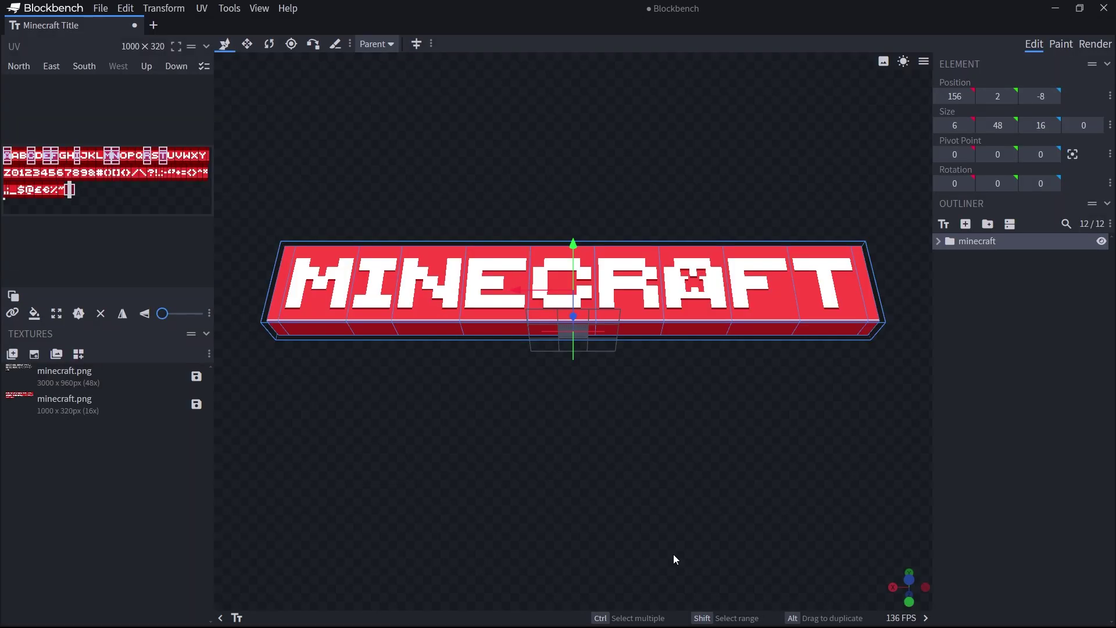
pyautogui.hotkey('ctrl', 'z')
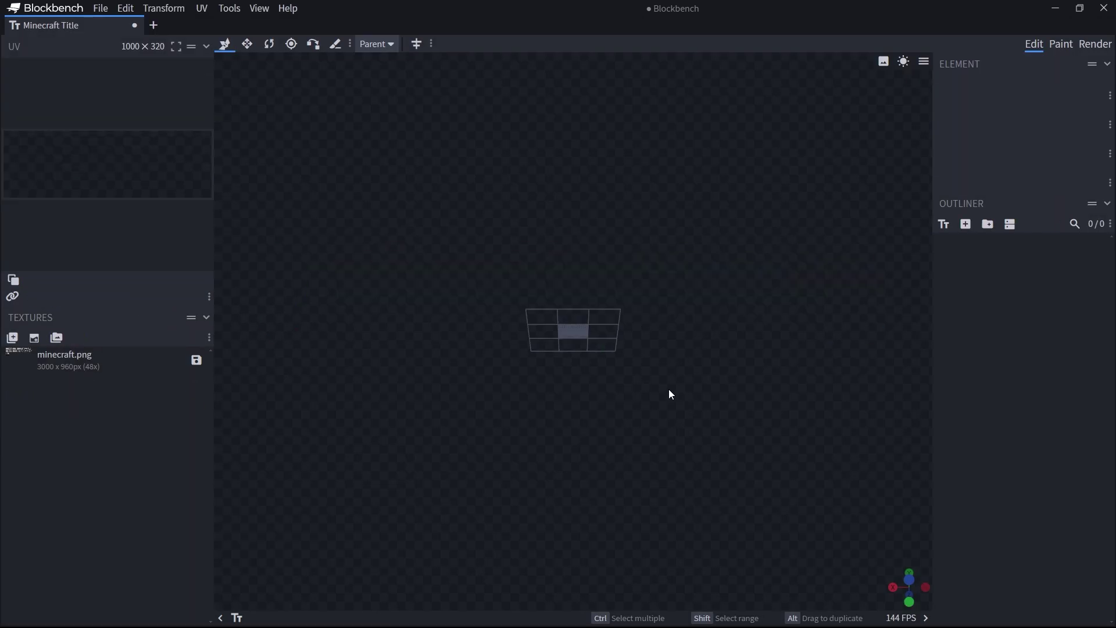
pyautogui.click(944, 224)
pyautogui.click(457, 340)
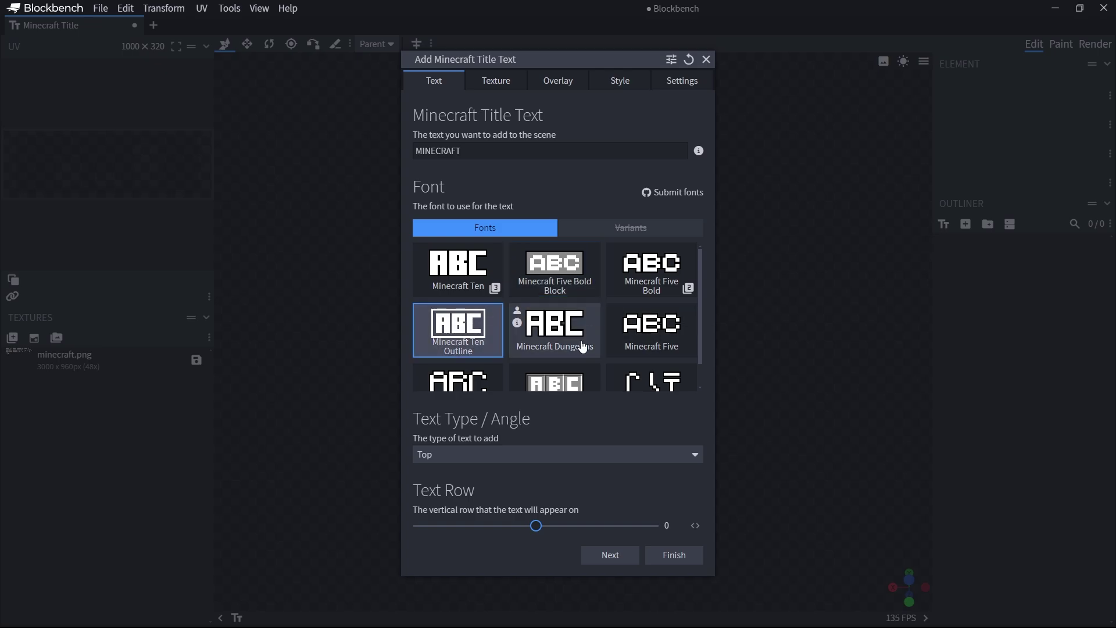
pyautogui.click(675, 556)
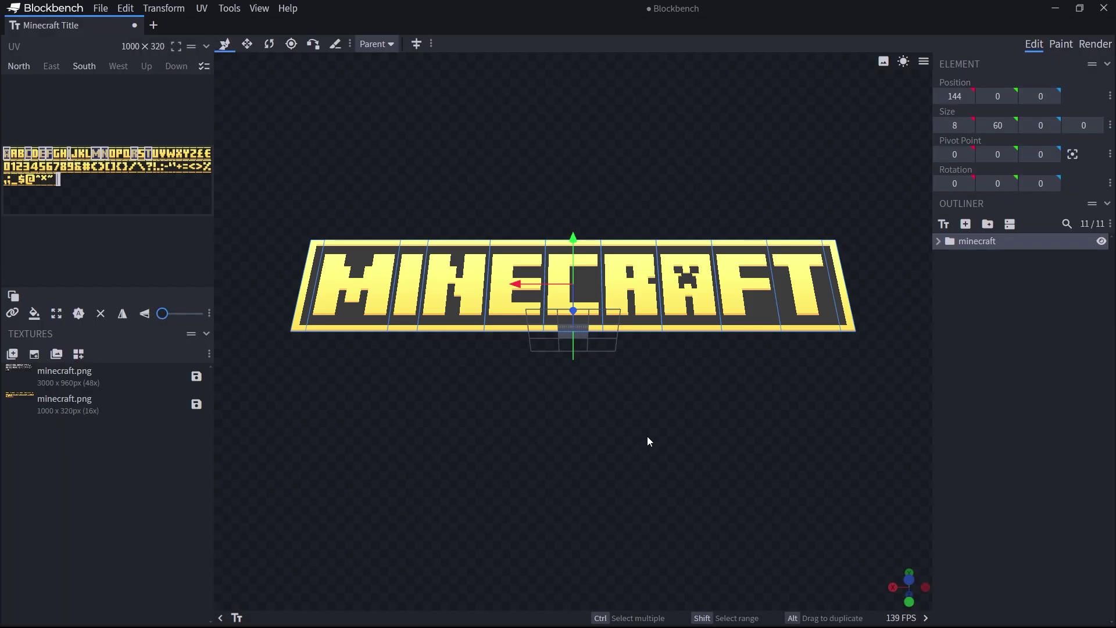
pyautogui.hotkey('ctrl', 'z')
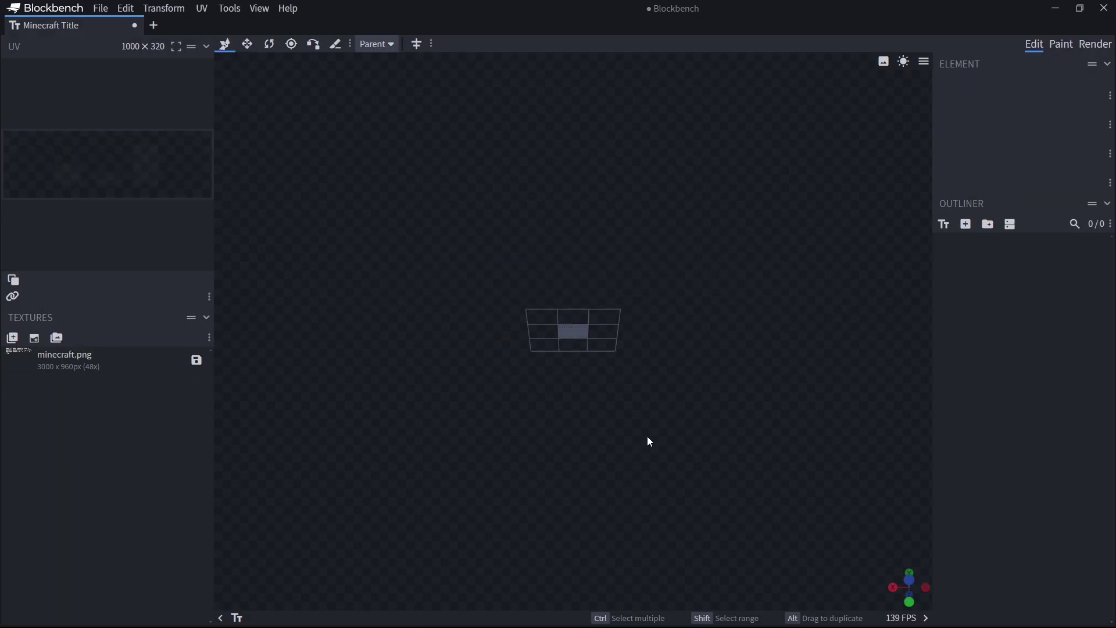
# Start a new title text in the Minecraft Ten font.
pyautogui.click(944, 223)
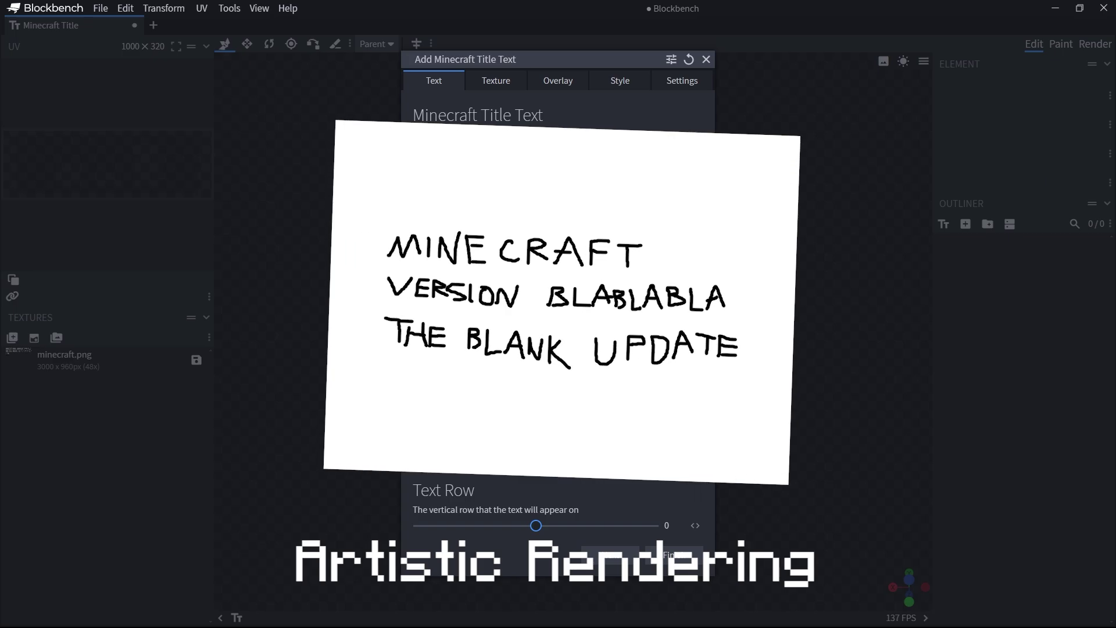
pyautogui.click(491, 79)
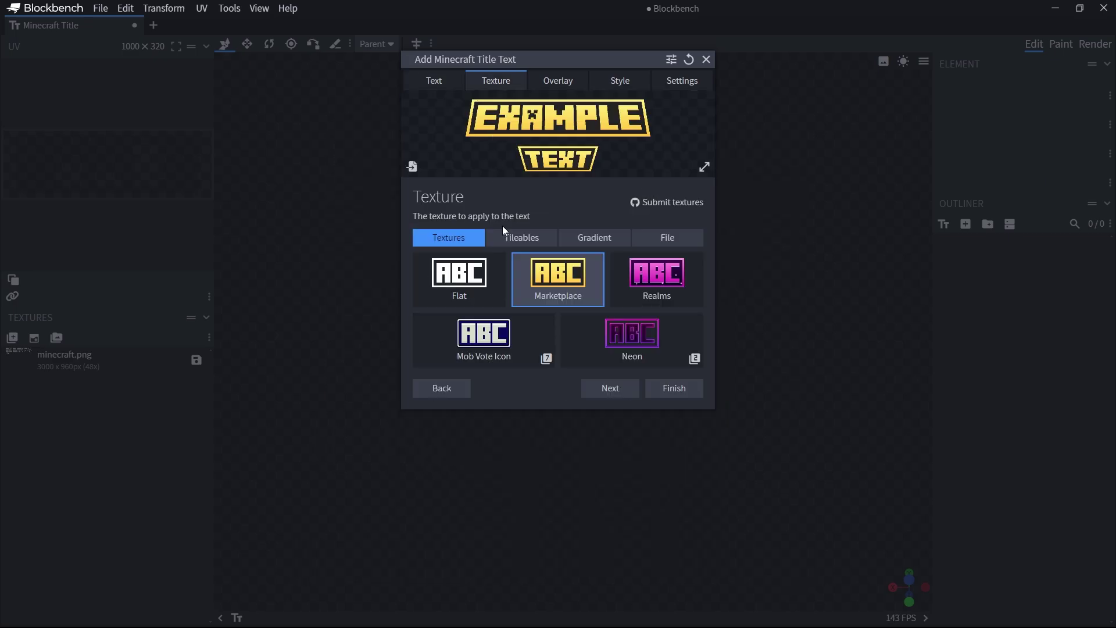
pyautogui.click(425, 76)
pyautogui.click(478, 273)
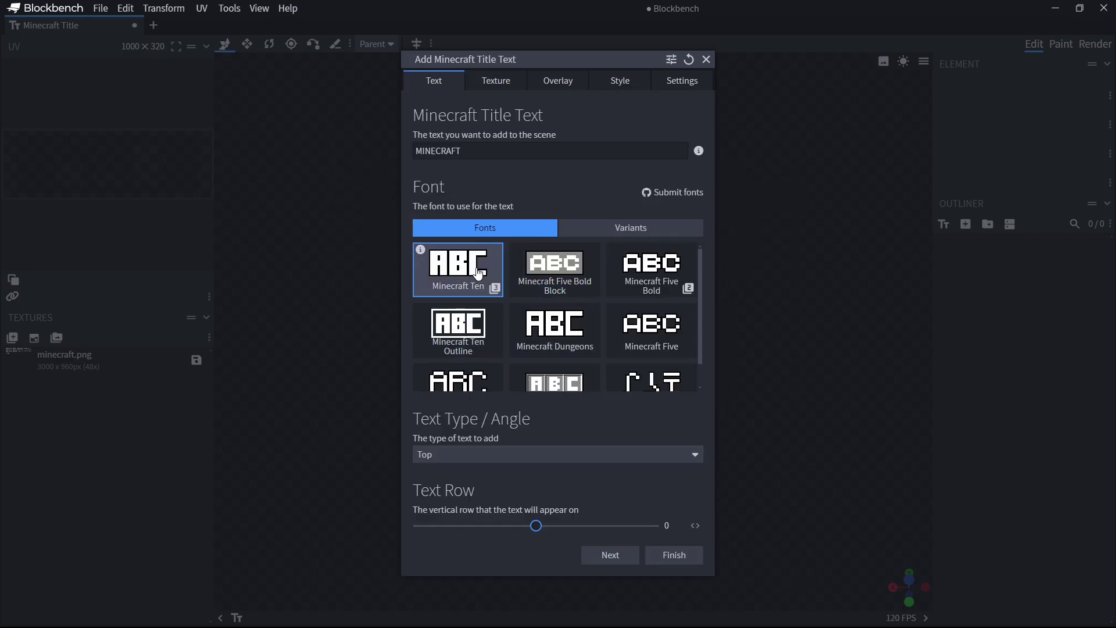
pyautogui.click(493, 82)
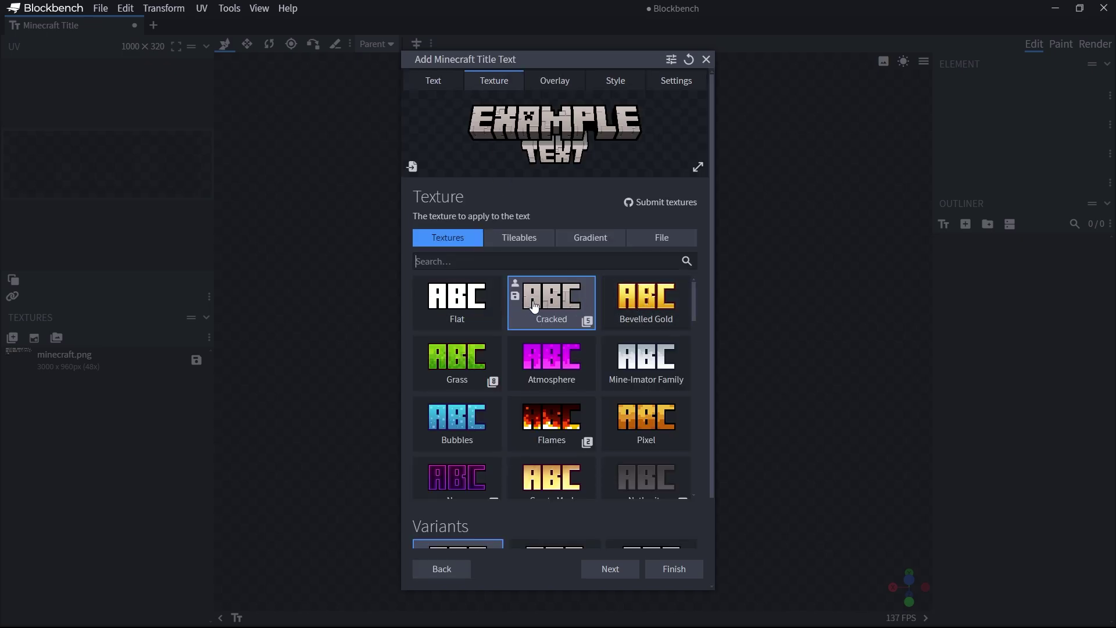
# Preview the Wool texture from the Tileables textures.
pyautogui.scroll(-5, 536, 302)
pyautogui.scroll(5, 555, 359)
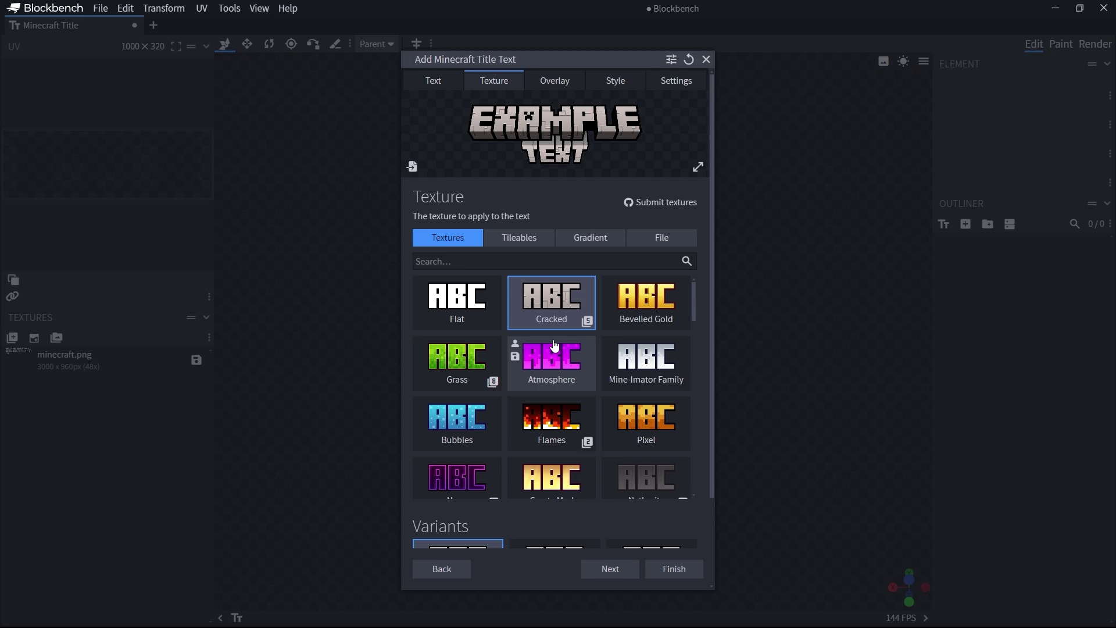
pyautogui.click(509, 237)
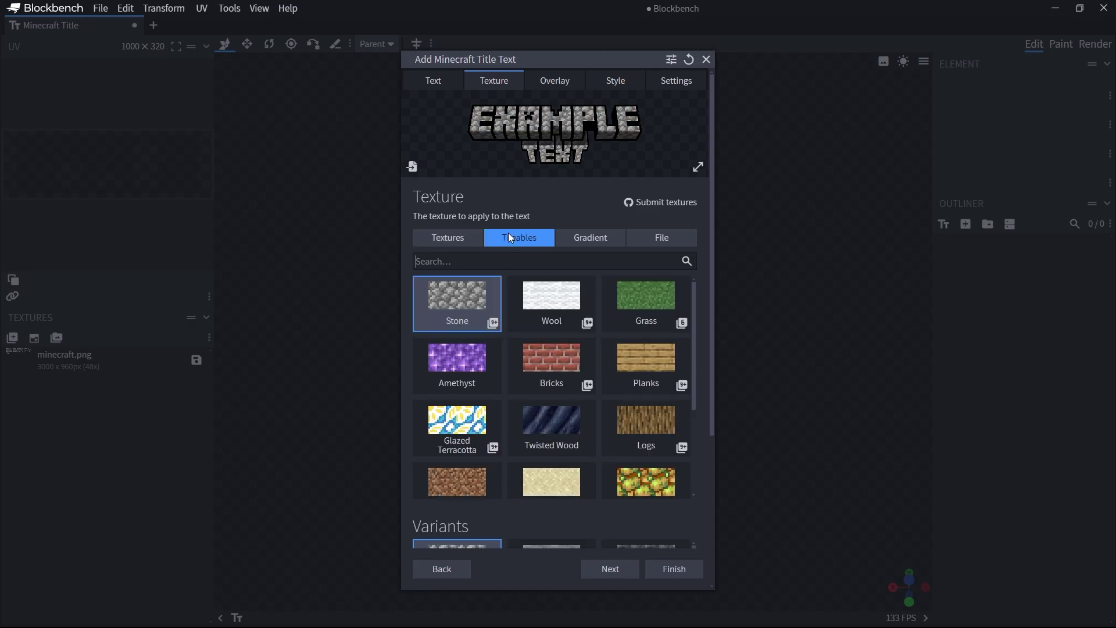
pyautogui.click(549, 305)
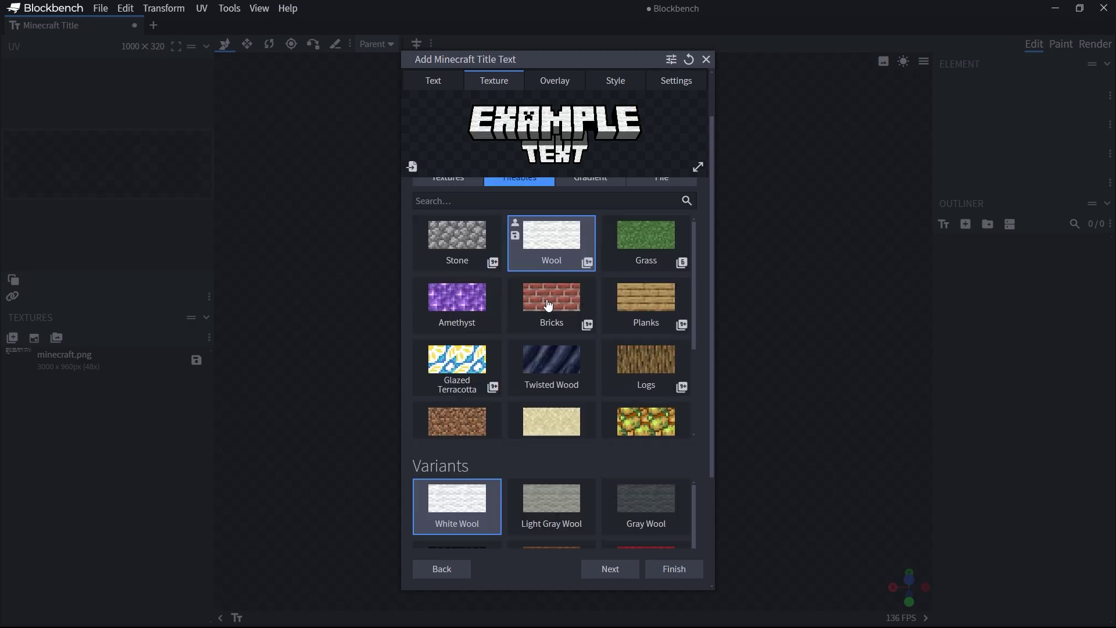
pyautogui.scroll(-3, 547, 304)
pyautogui.scroll(-2, 557, 458)
pyautogui.scroll(5, 557, 459)
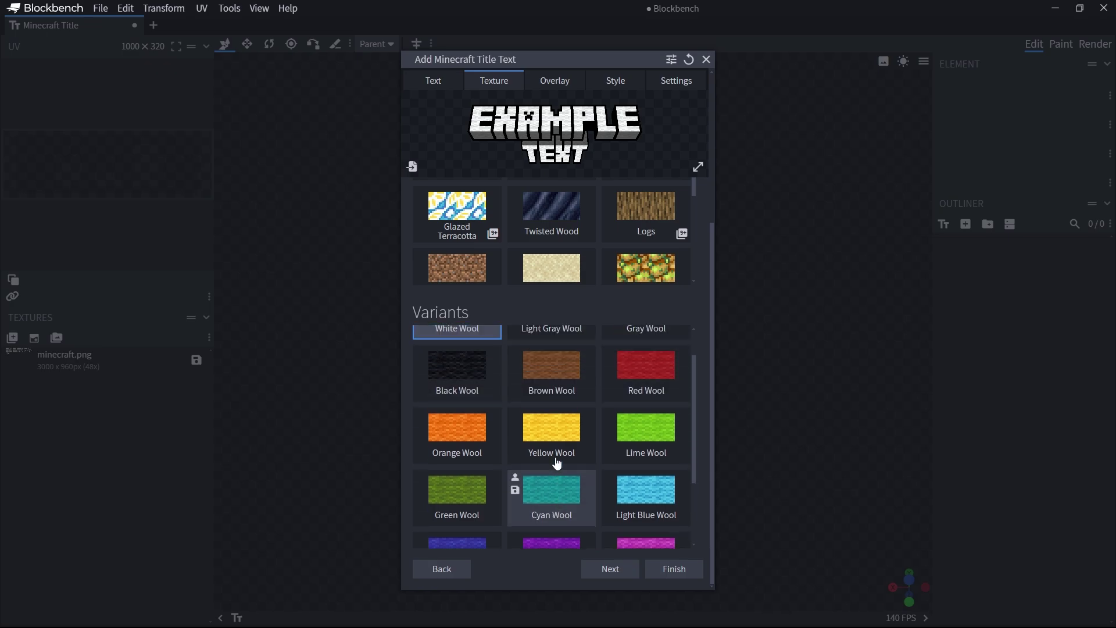
pyautogui.scroll(5, 559, 288)
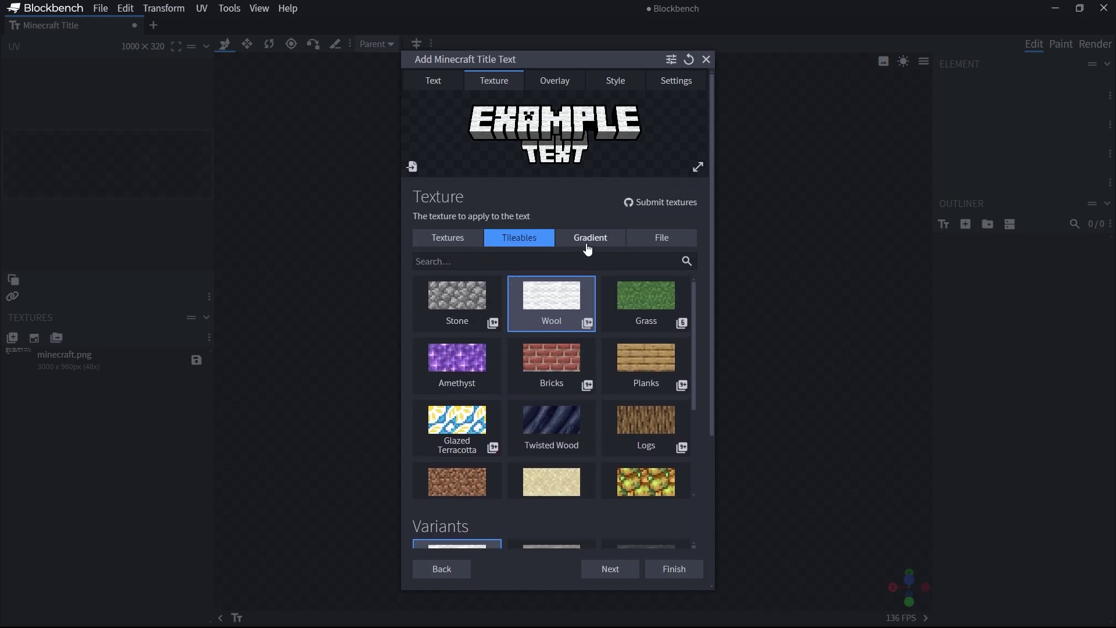
# Compare the Gradient and File texture options, then choose the Create Mod texture.
pyautogui.click(587, 244)
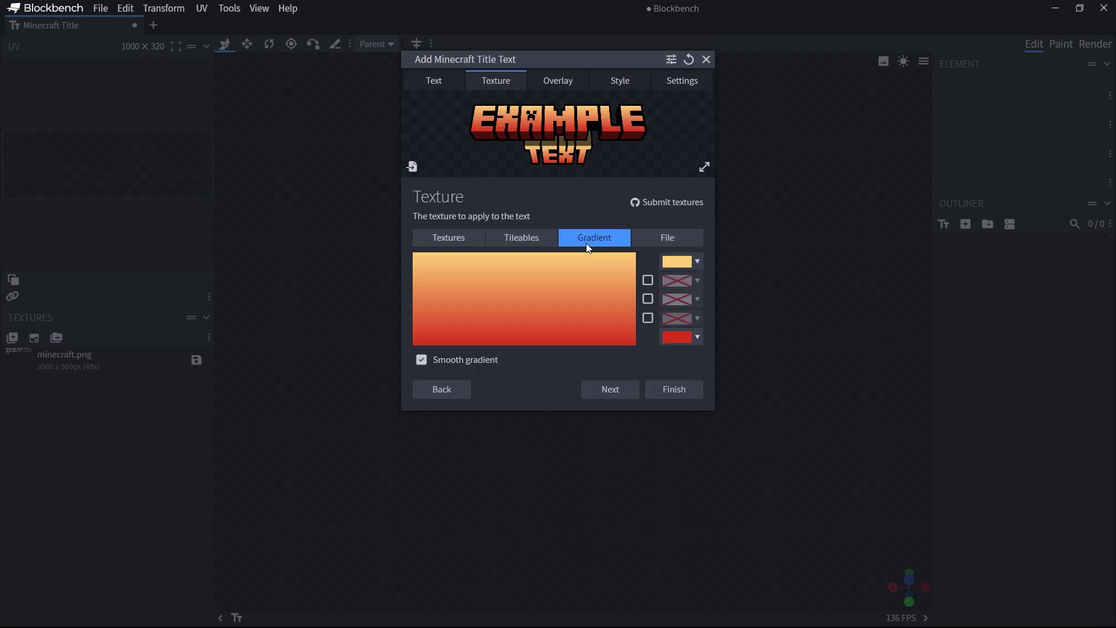
pyautogui.click(668, 239)
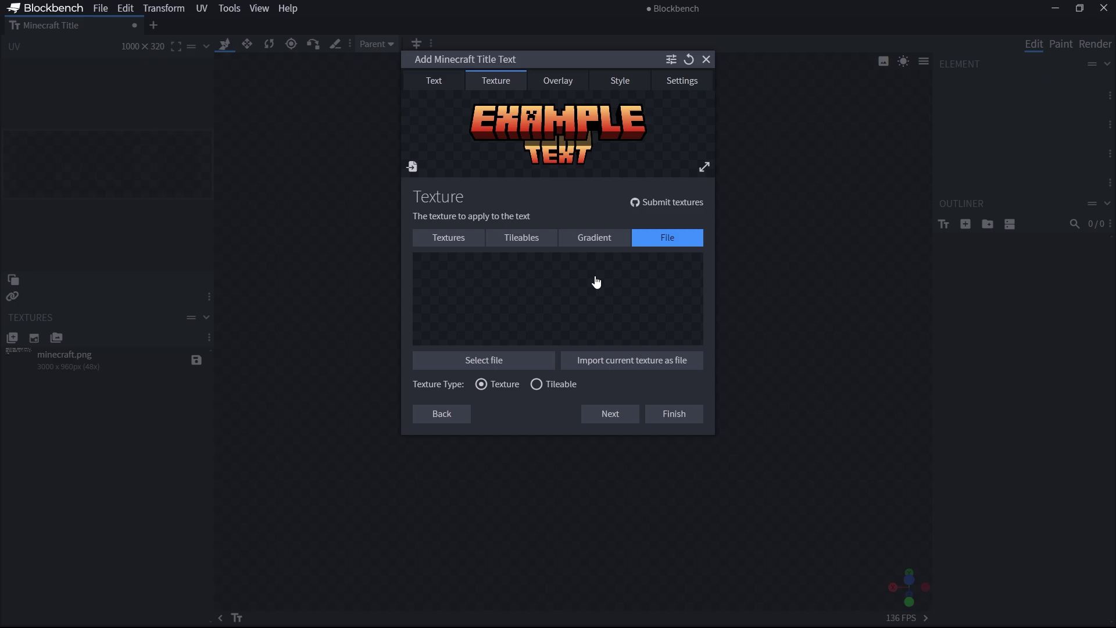
pyautogui.click(447, 240)
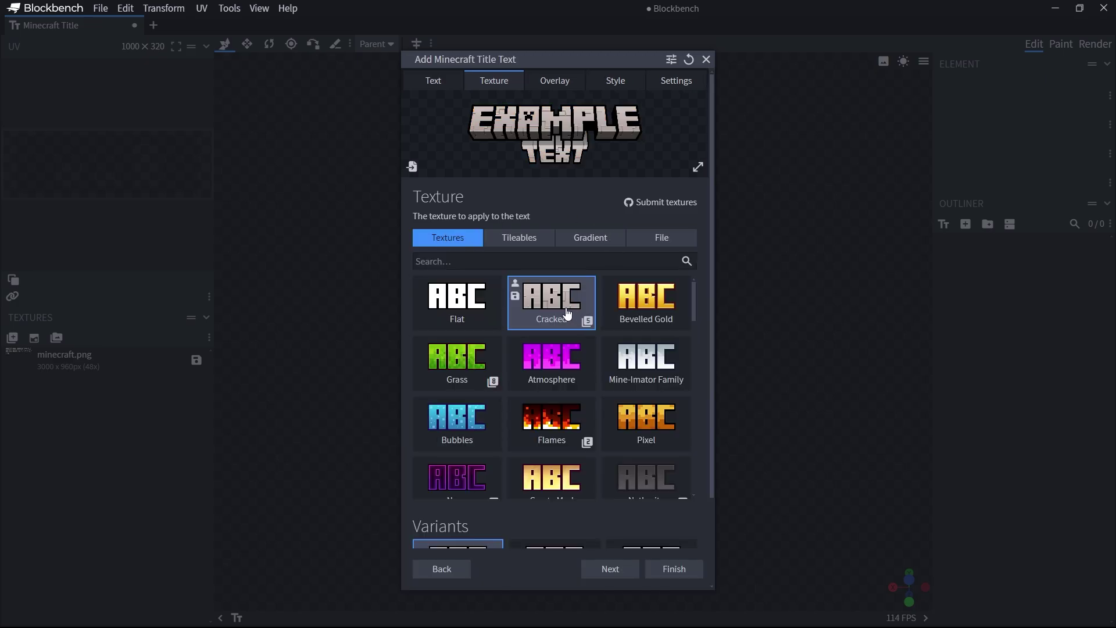
pyautogui.scroll(-1, 560, 308)
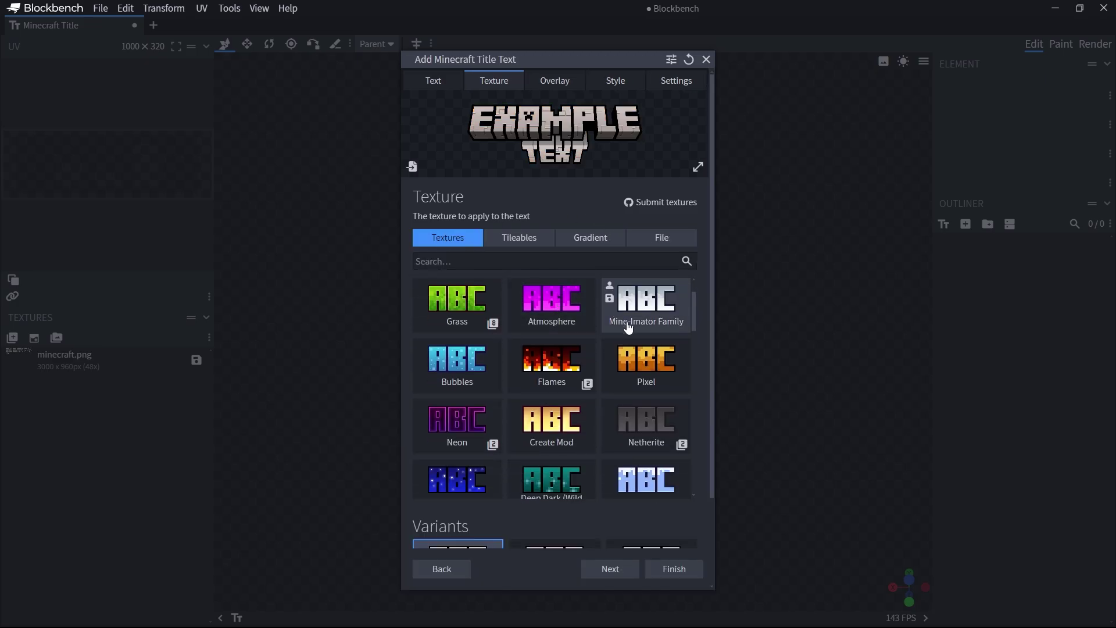
pyautogui.click(551, 424)
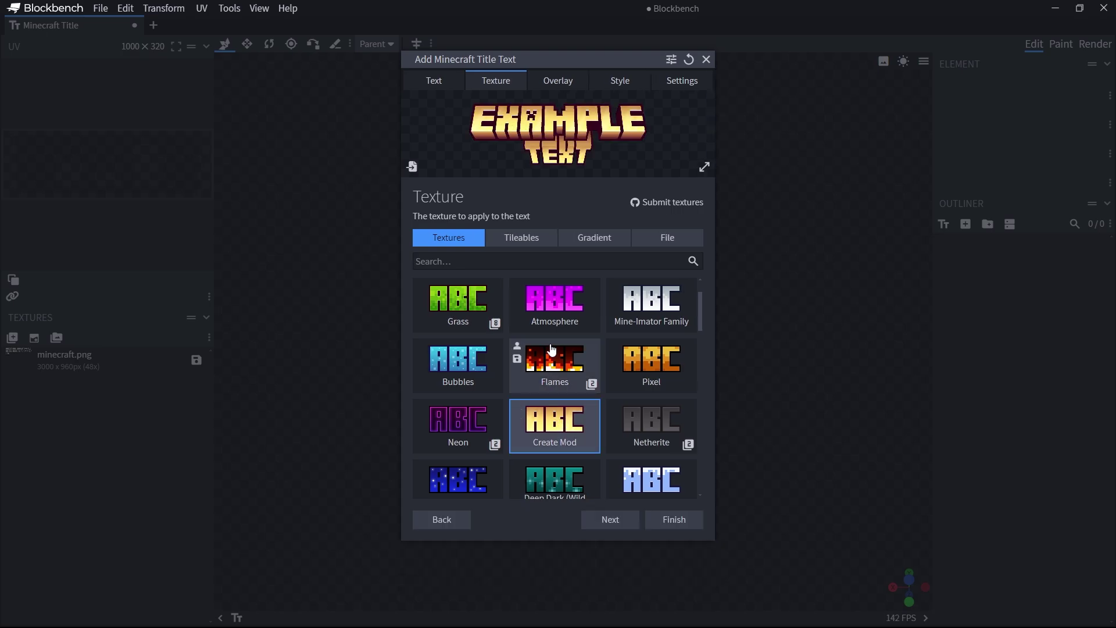
# Apply the Cartoon overlay, comparing it against no overlay.
pyautogui.click(556, 80)
pyautogui.click(547, 287)
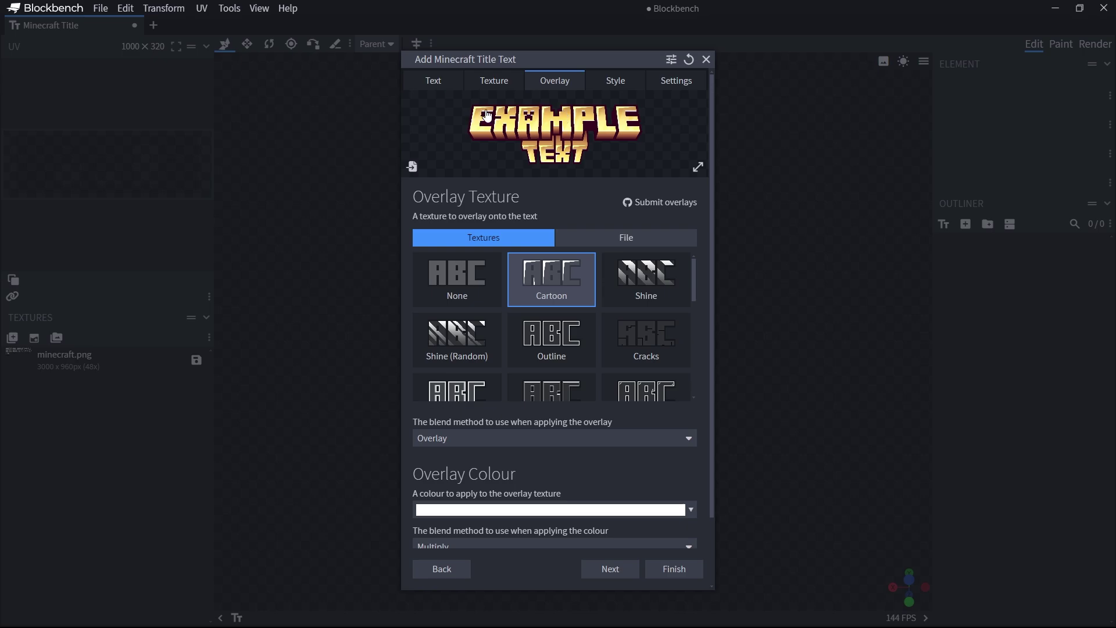
pyautogui.click(456, 276)
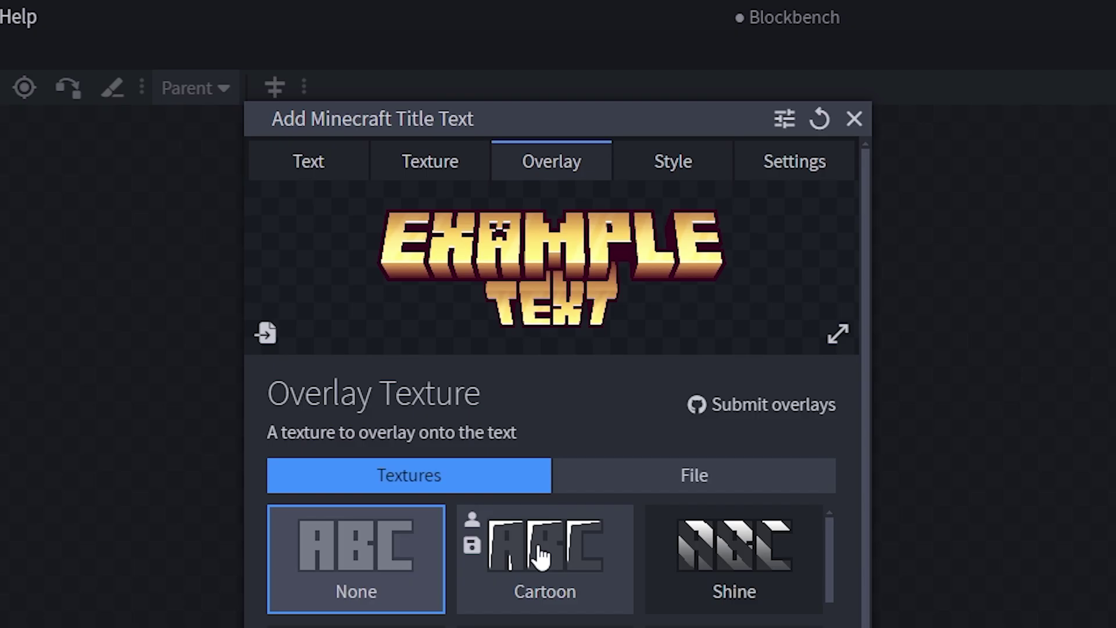
pyautogui.click(549, 276)
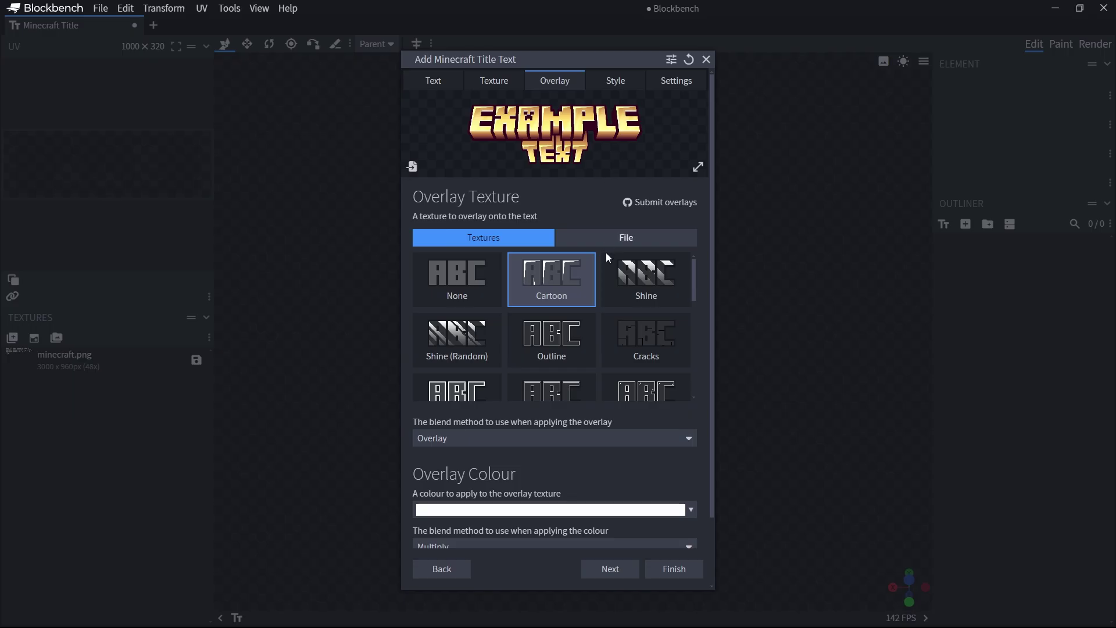
# Try the Shine and Outline overlays, then settle back on Cartoon.
pyautogui.click(687, 578)
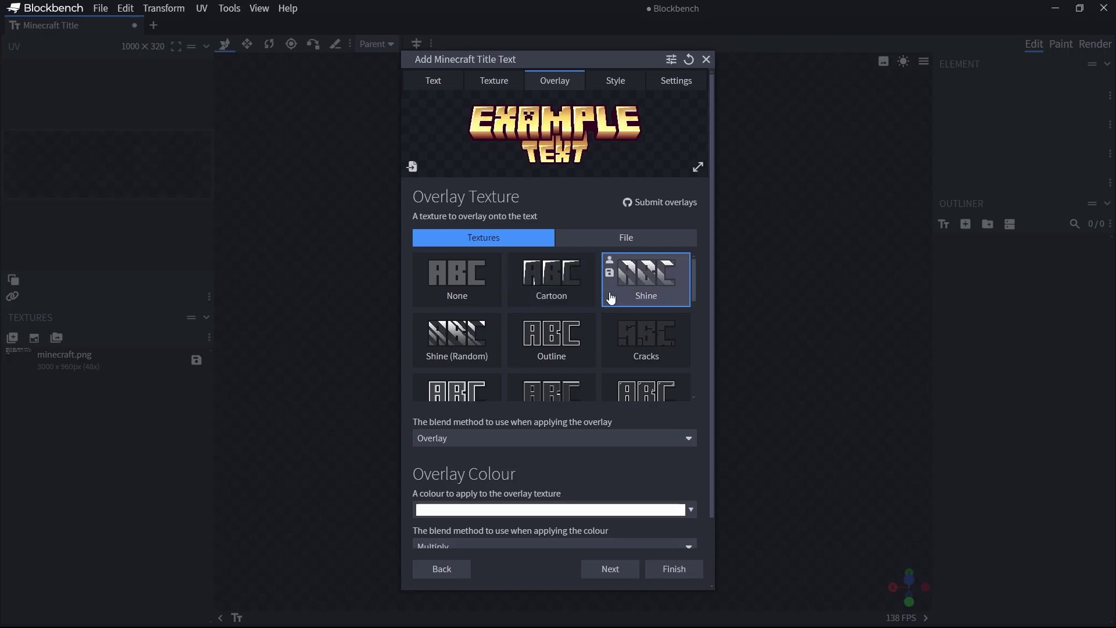
pyautogui.click(551, 343)
pyautogui.scroll(-3, 551, 343)
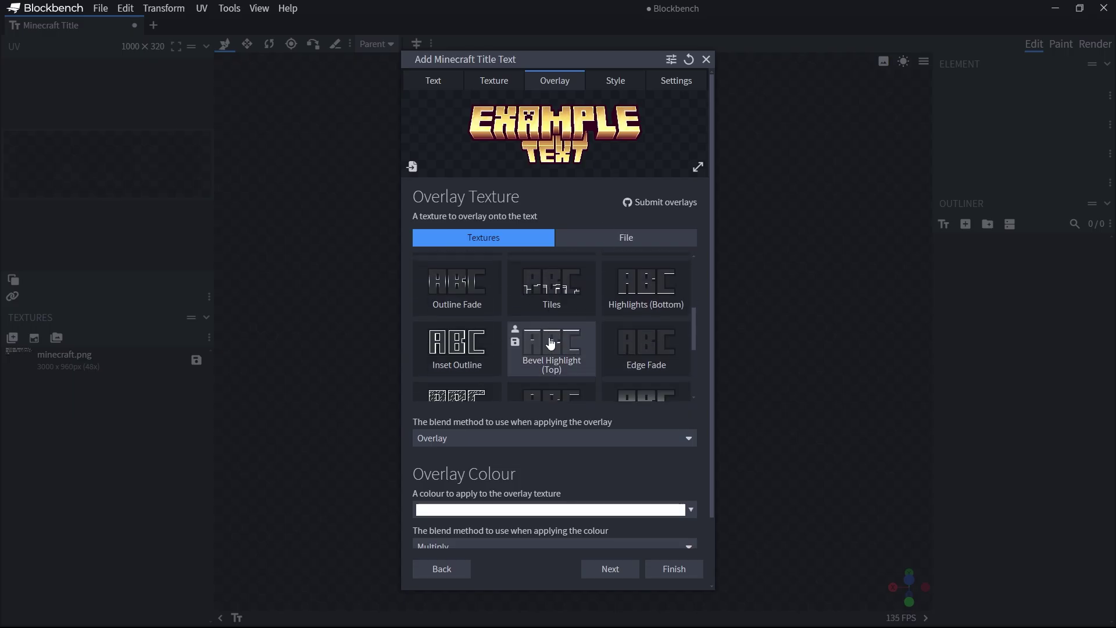
pyautogui.scroll(3, 551, 343)
pyautogui.click(561, 287)
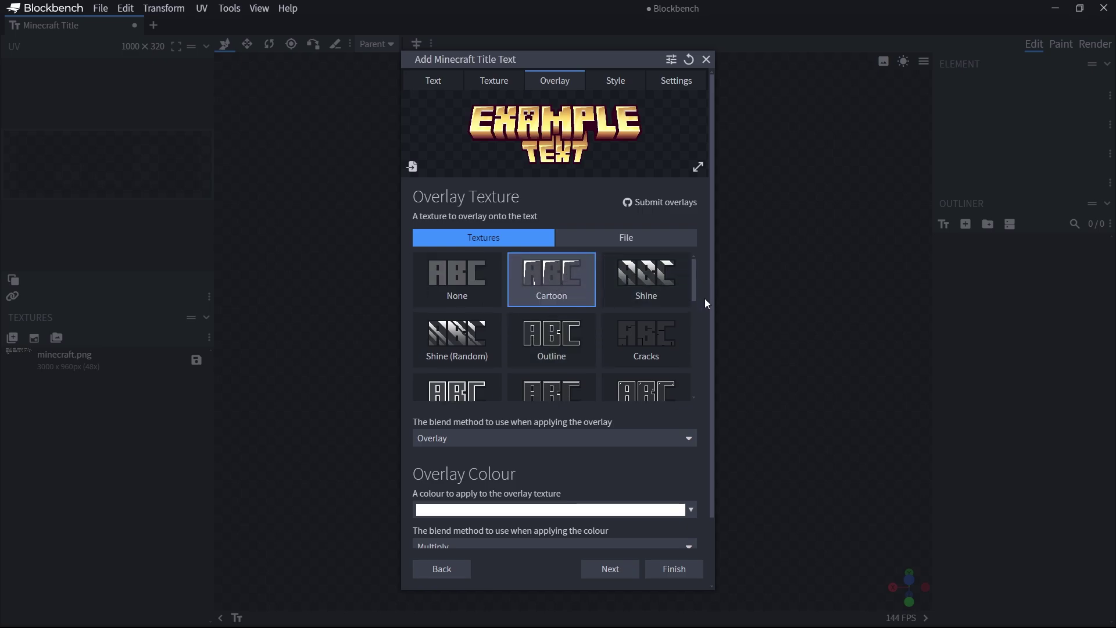
# Keep the overlay blend mode as Overlay and bring up the Style filters.
pyautogui.scroll(-1, 705, 298)
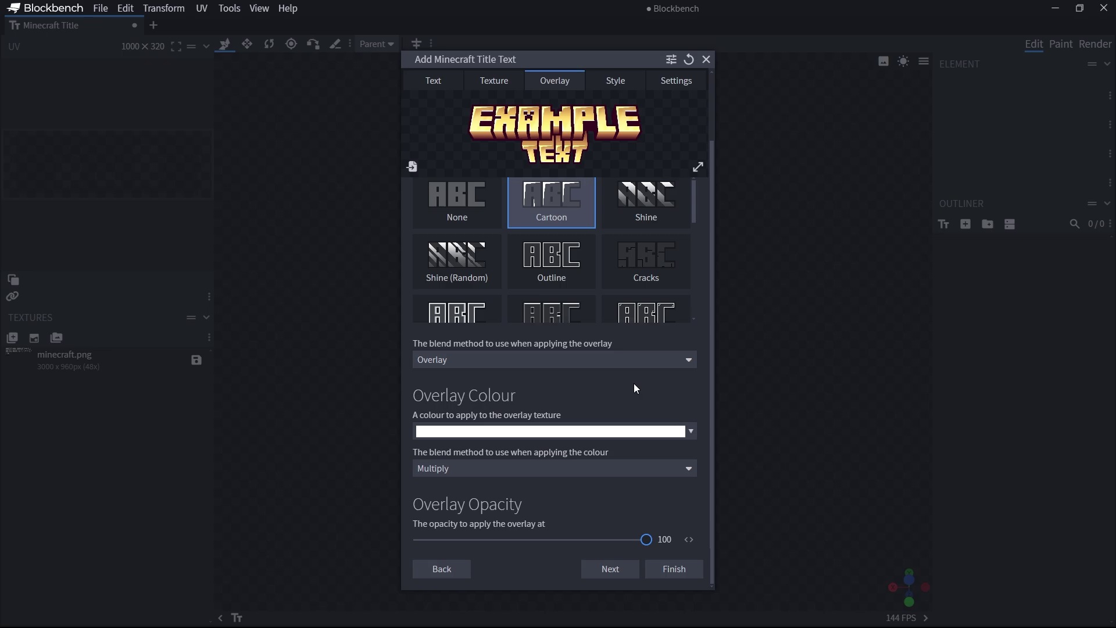
pyautogui.click(632, 358)
pyautogui.click(634, 359)
pyautogui.scroll(2, 704, 396)
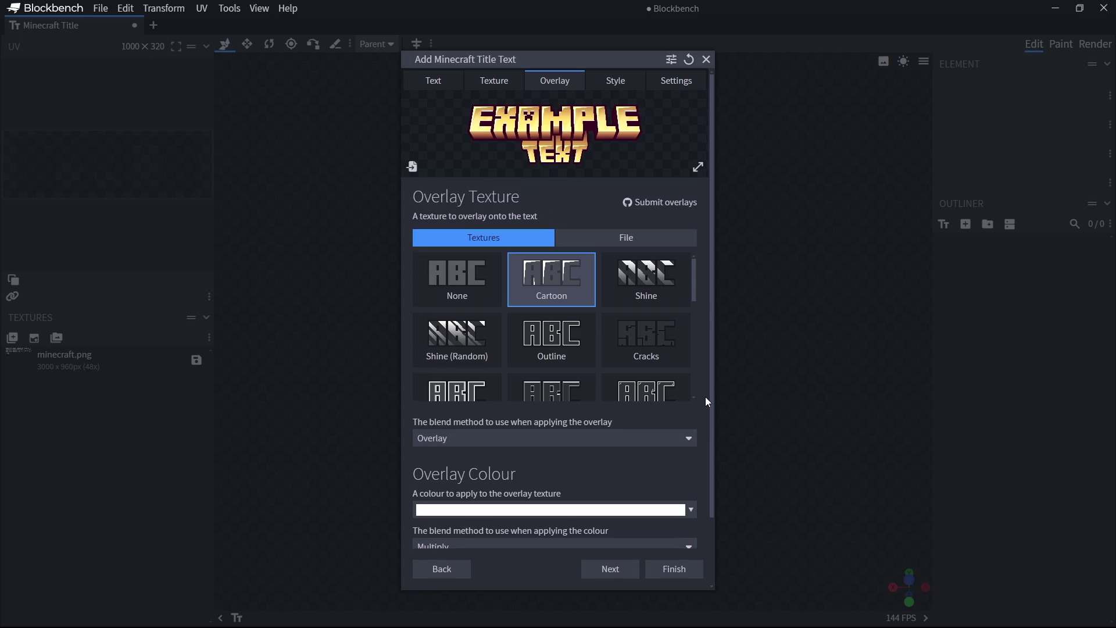
pyautogui.click(616, 82)
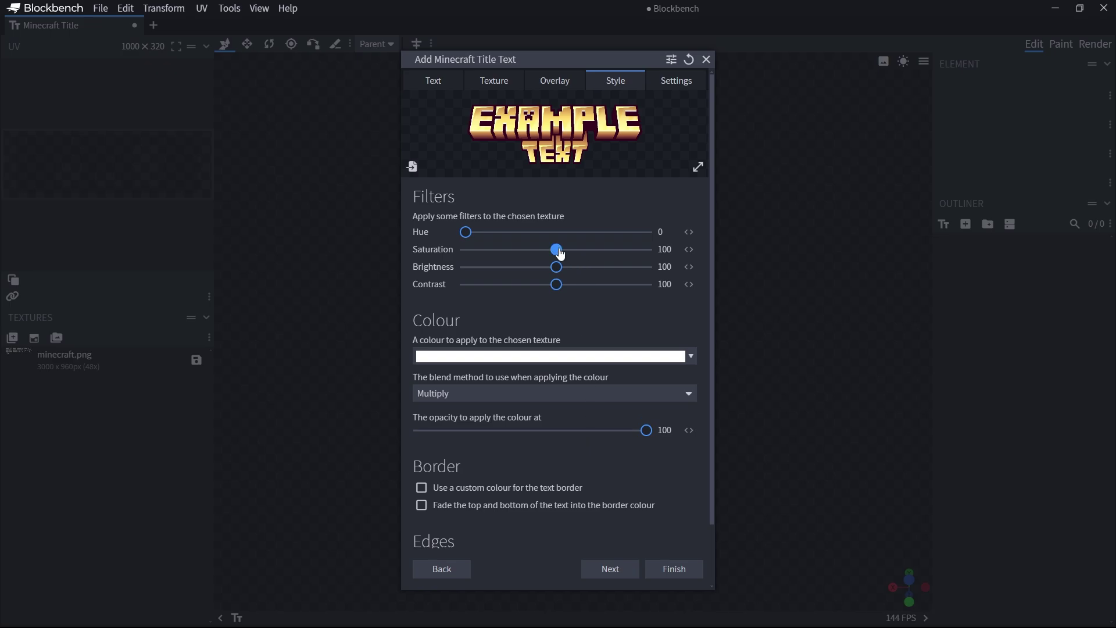
# Set the Hue filter to 150 for cyan lettering, leaving other filters at 100.
pyautogui.moveTo(561, 253)
pyautogui.mouseDown()
pyautogui.moveTo(650, 252)
pyautogui.moveTo(429, 252)
pyautogui.moveTo(558, 257)
pyautogui.mouseUp()
pyautogui.moveTo(466, 232); pyautogui.dragTo(541, 237)
pyautogui.click(677, 83)
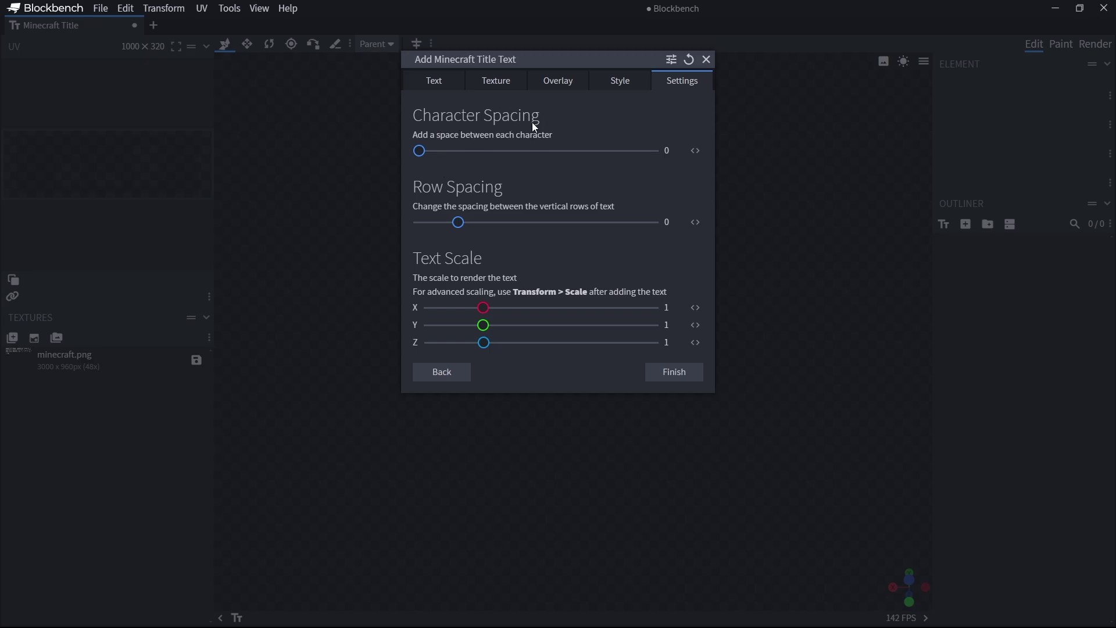
pyautogui.click(627, 86)
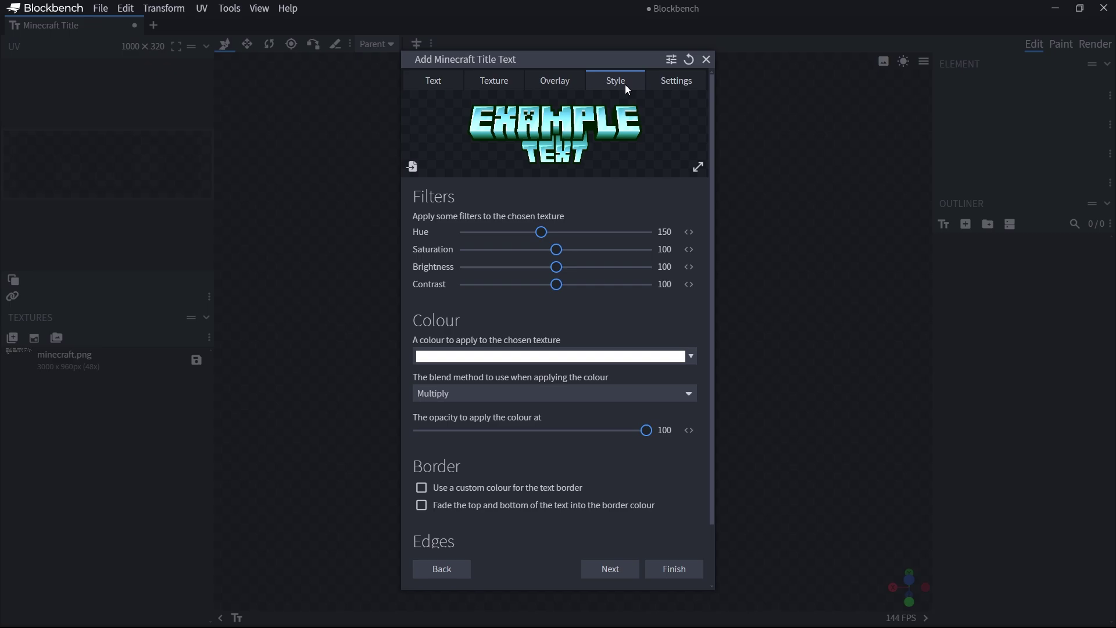
# Add the cyan MINECRAFT title, then enter 'the winter update' as a new title line.
pyautogui.click(673, 572)
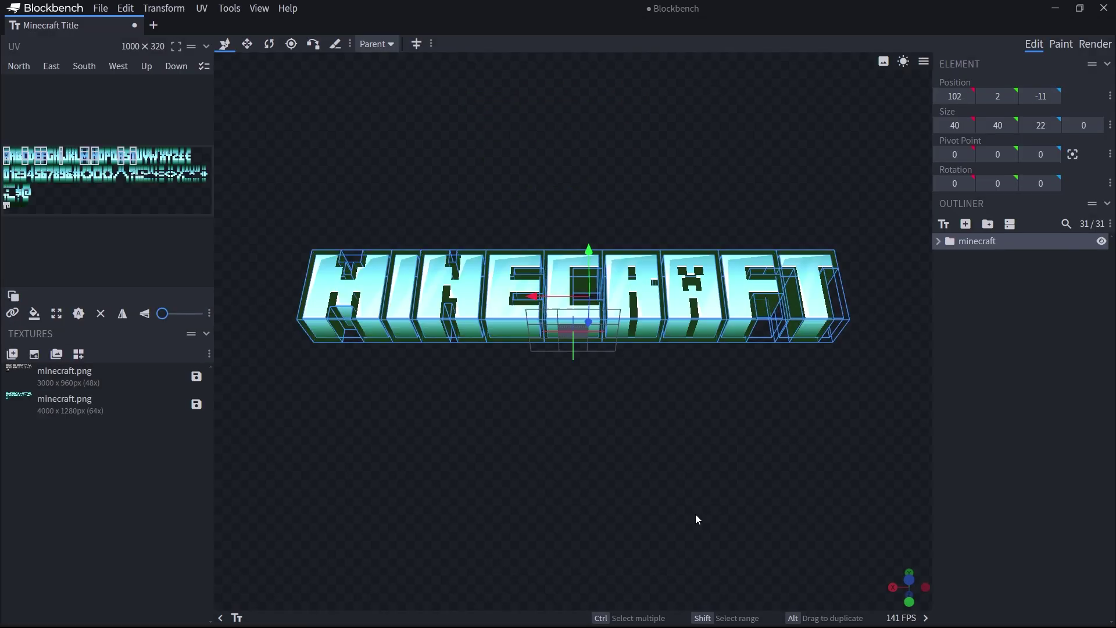
pyautogui.click(1017, 270)
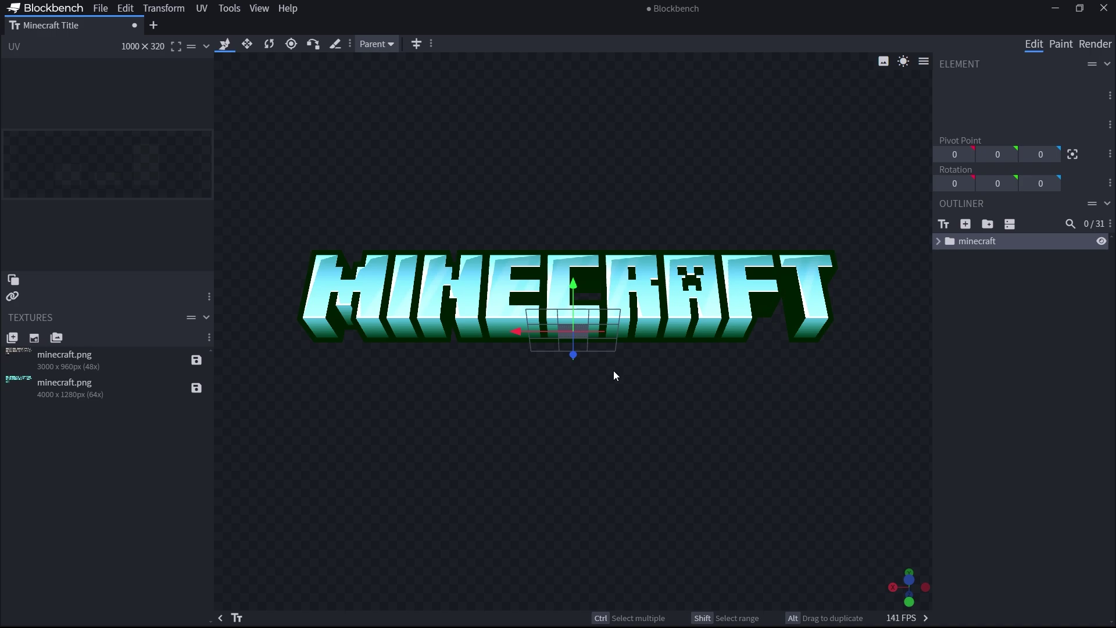
pyautogui.click(943, 224)
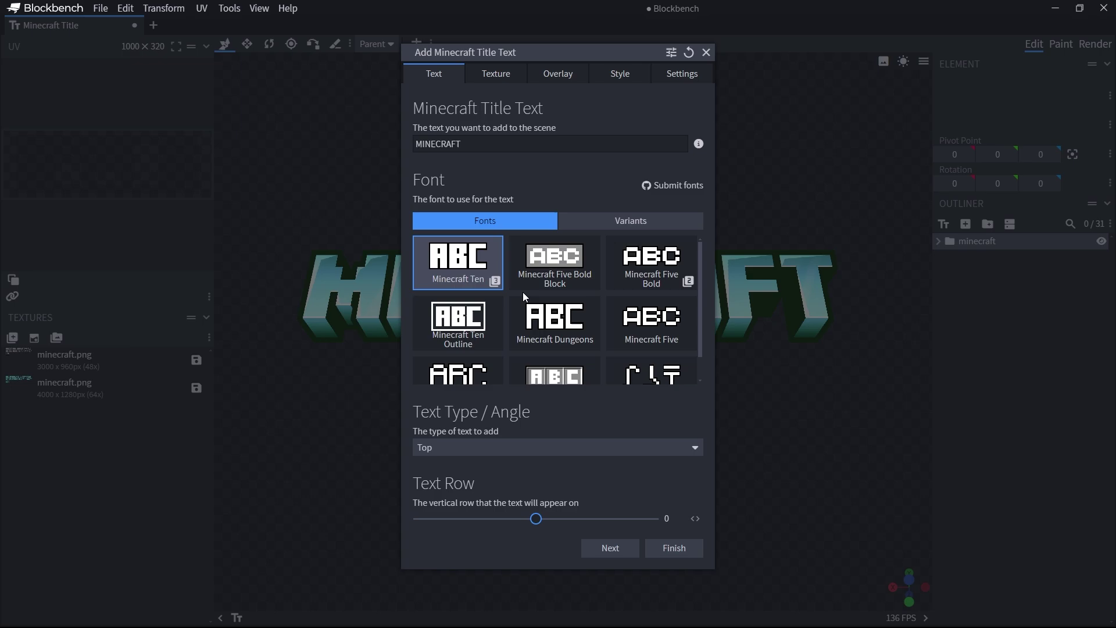
pyautogui.doubleClick(513, 146)
pyautogui.write('the winter update')
# Add 'the winter update' as Bottom text, then delete its the_winter_update group.
pyautogui.click(520, 458)
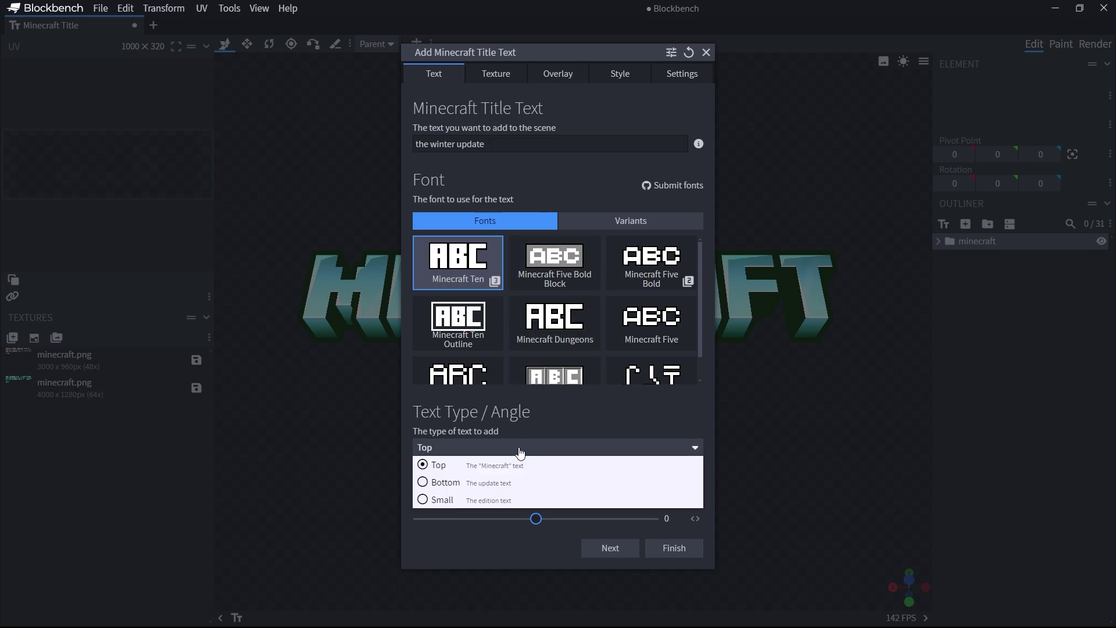
pyautogui.click(514, 482)
pyautogui.click(684, 558)
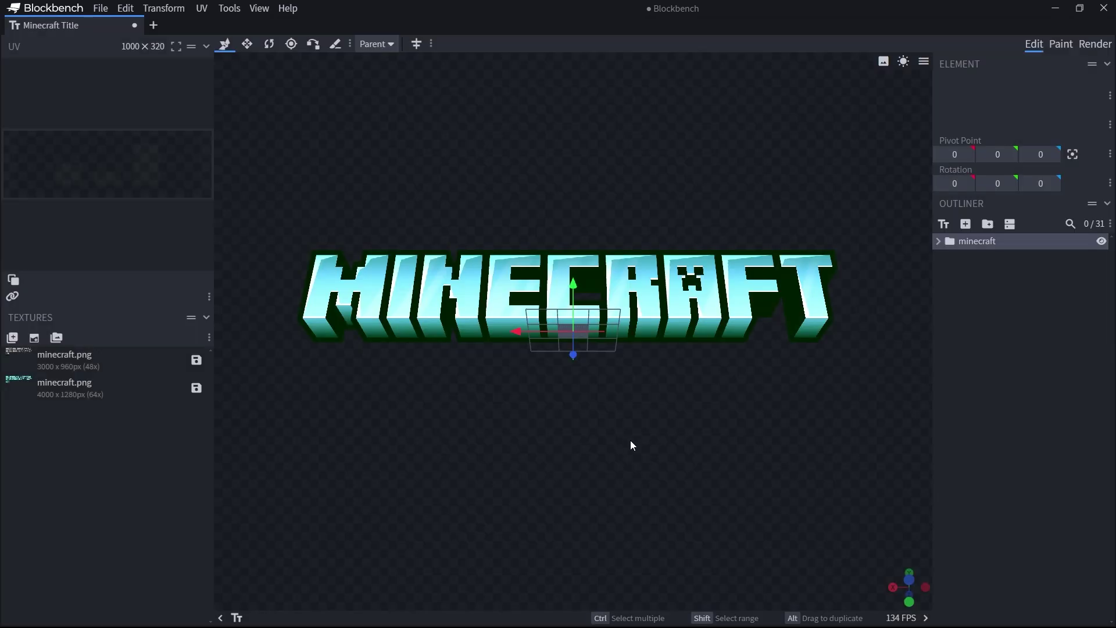
pyautogui.click(1056, 260)
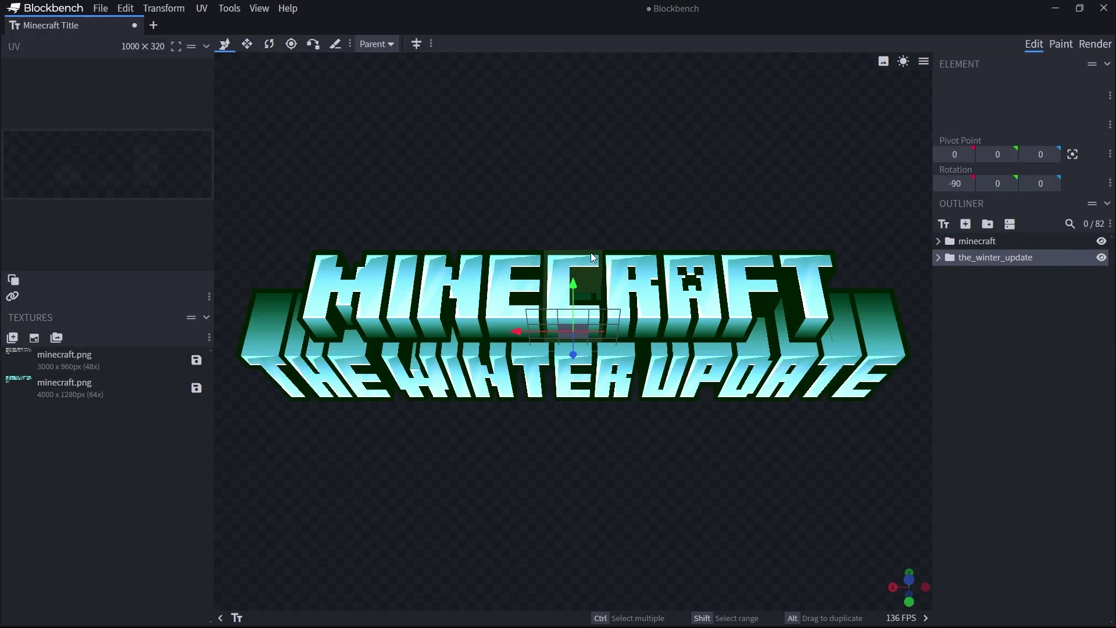
pyautogui.scroll(-3, 576, 252)
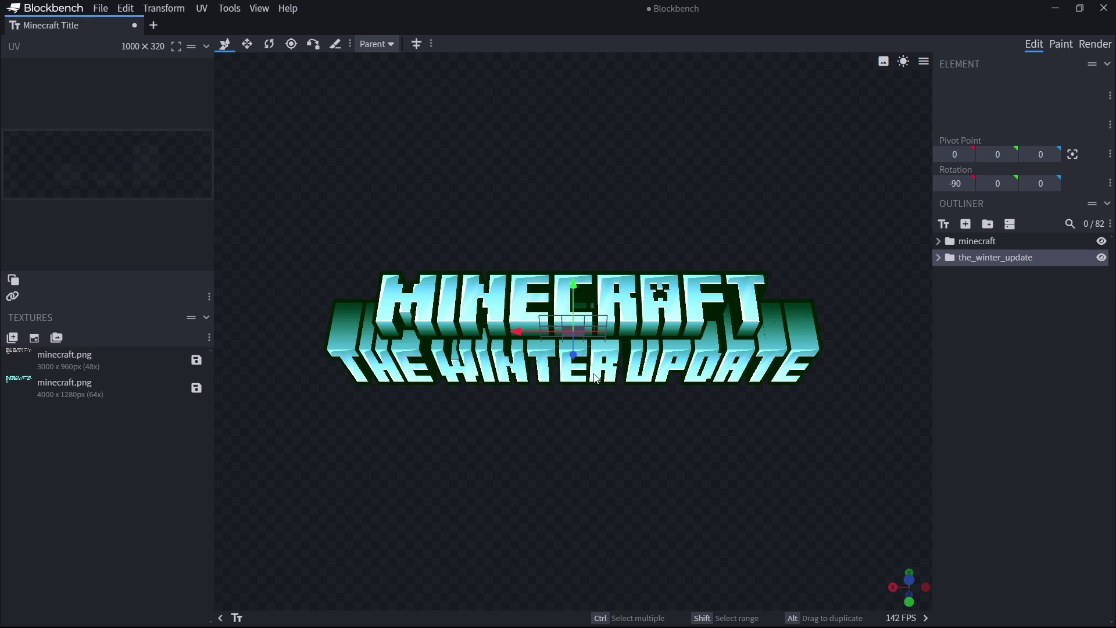
pyautogui.press('Delete')
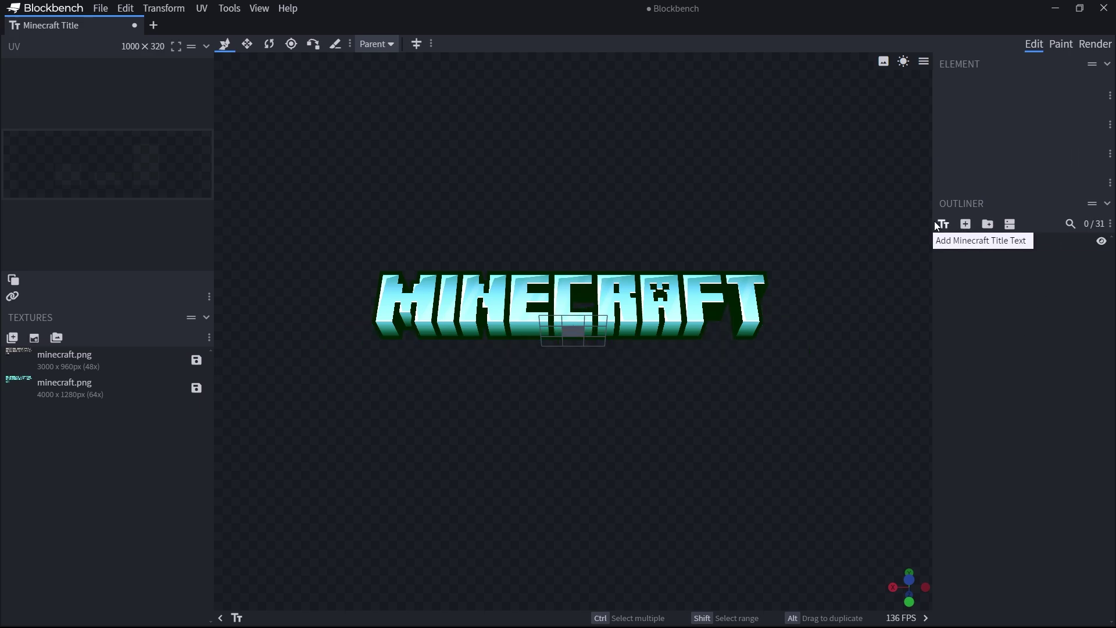
# Add THE WINTER UPDATE as Top-type title text on Text Row -1 below MINECRAFT.
pyautogui.click(943, 225)
pyautogui.click(538, 455)
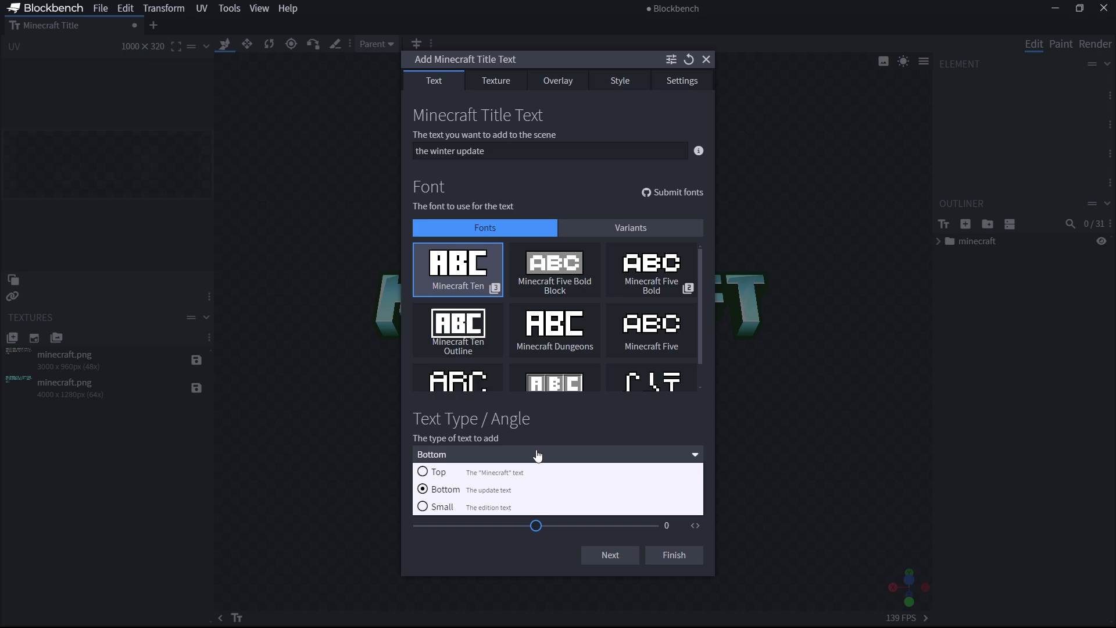
pyautogui.click(534, 471)
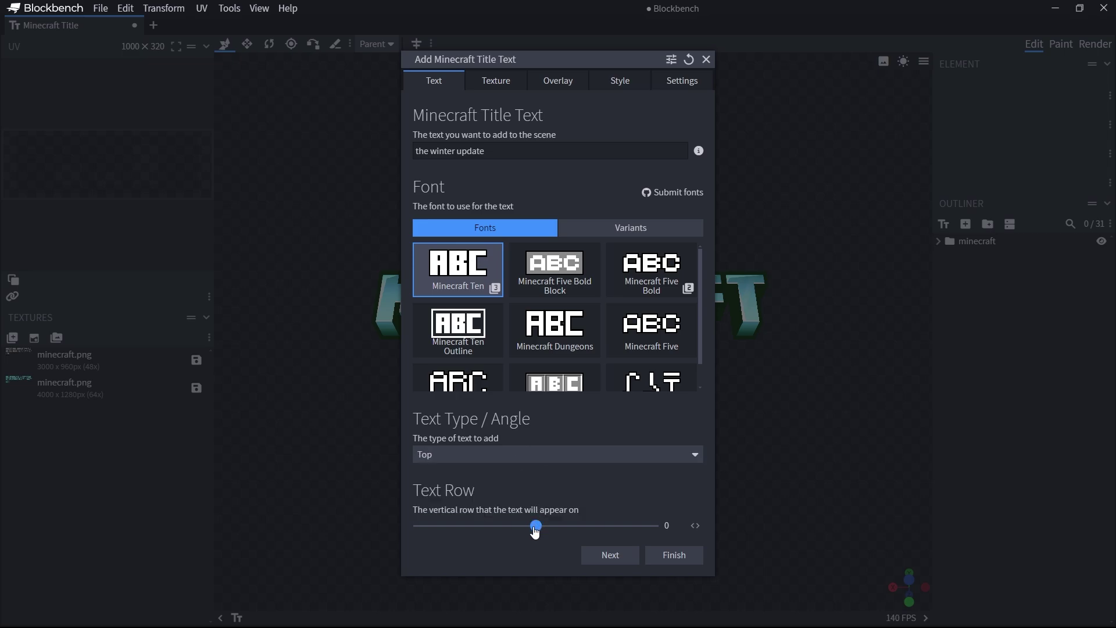
pyautogui.moveTo(537, 527); pyautogui.dragTo(525, 530)
pyautogui.moveTo(575, 60); pyautogui.dragTo(831, 63)
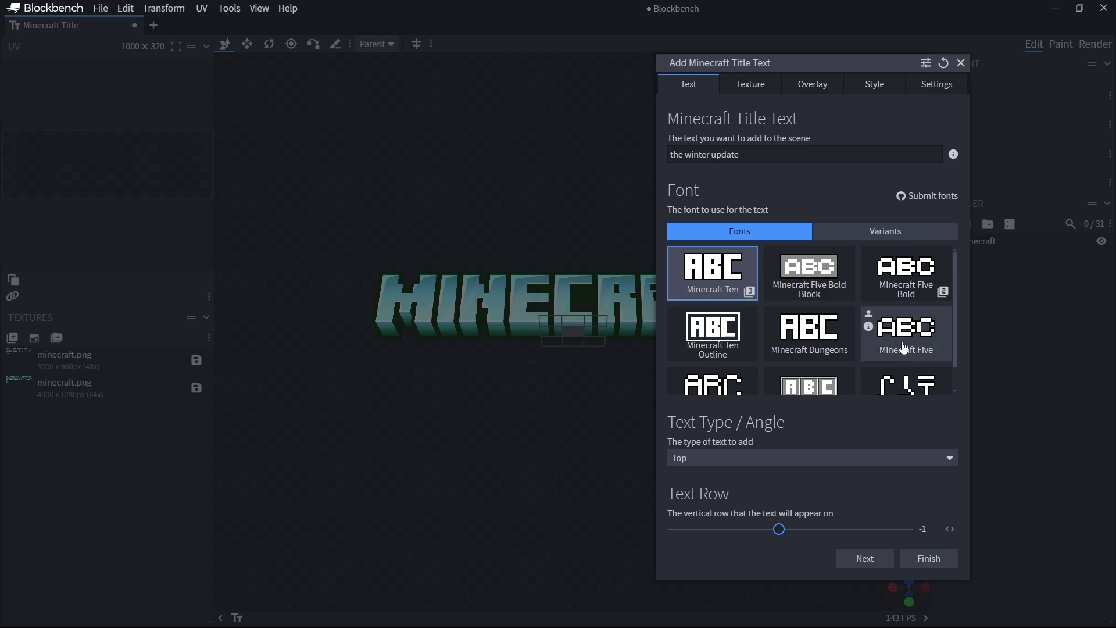
pyautogui.click(929, 558)
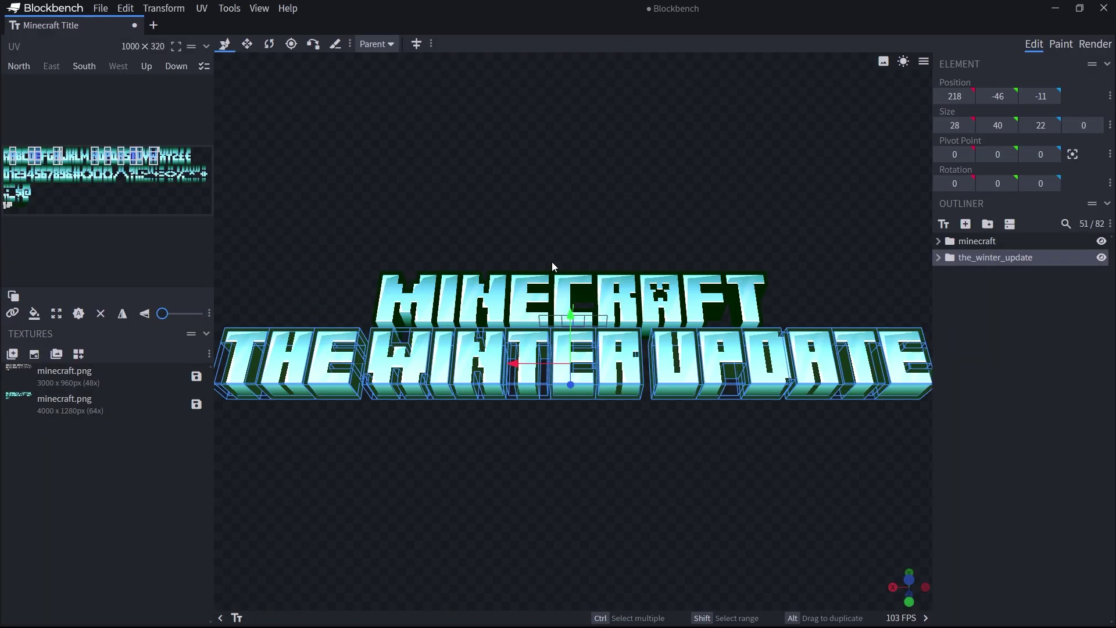
# Select the whole the_winter_update group in the Outliner.
pyautogui.scroll(-3, 553, 266)
pyautogui.click(1048, 260)
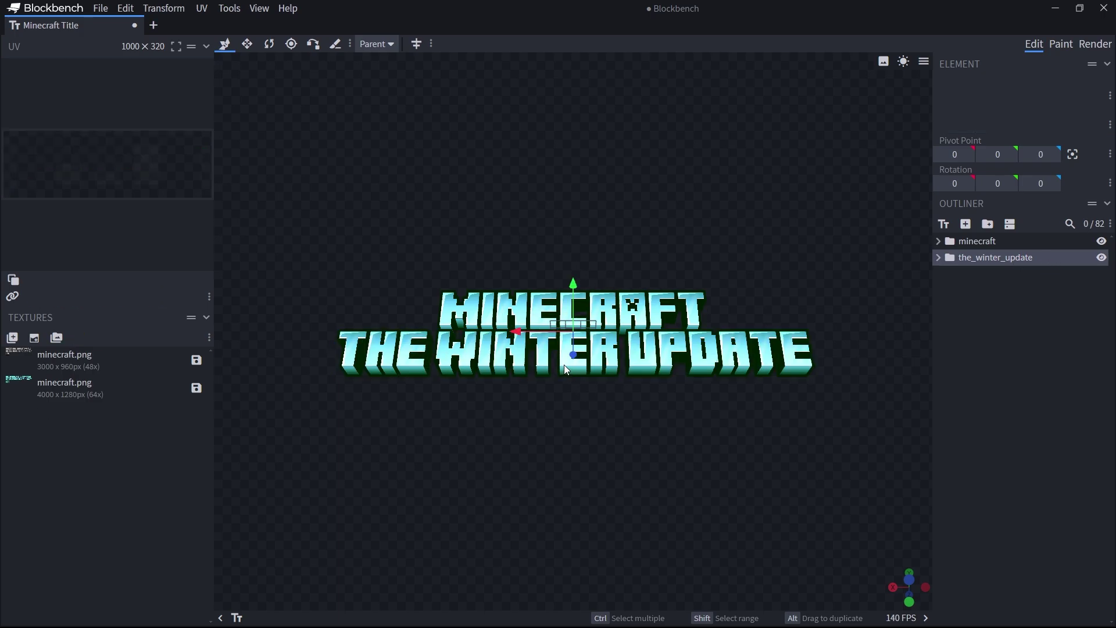
pyautogui.scroll(2, 571, 273)
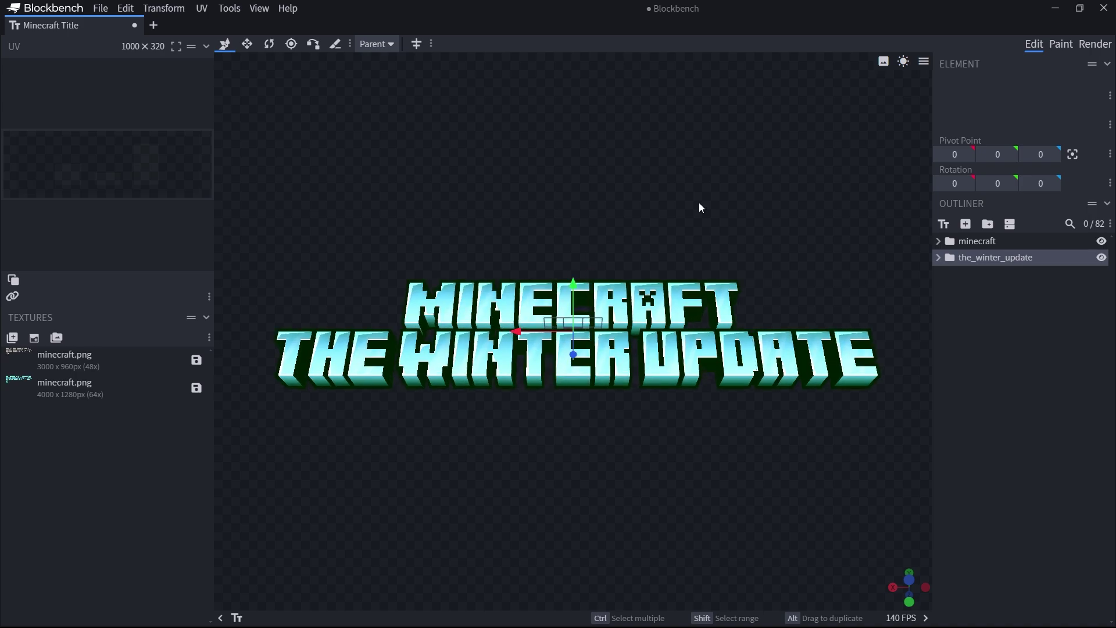
# Delete the winter text and redo its title settings with the Winter texture.
pyautogui.press('Delete')
pyautogui.click(944, 225)
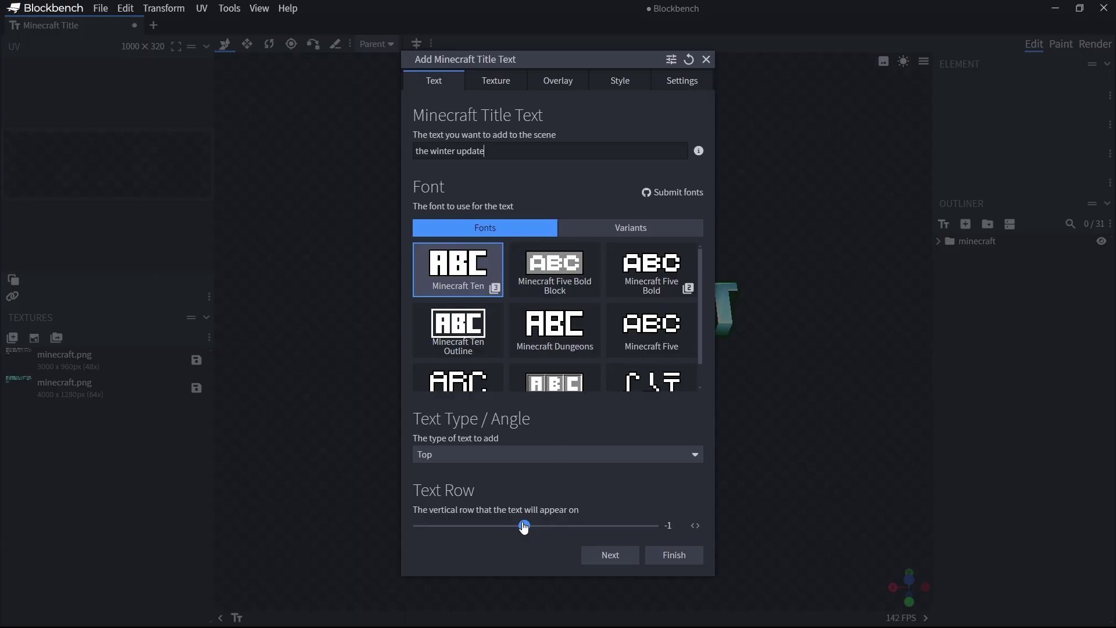
pyautogui.click(493, 79)
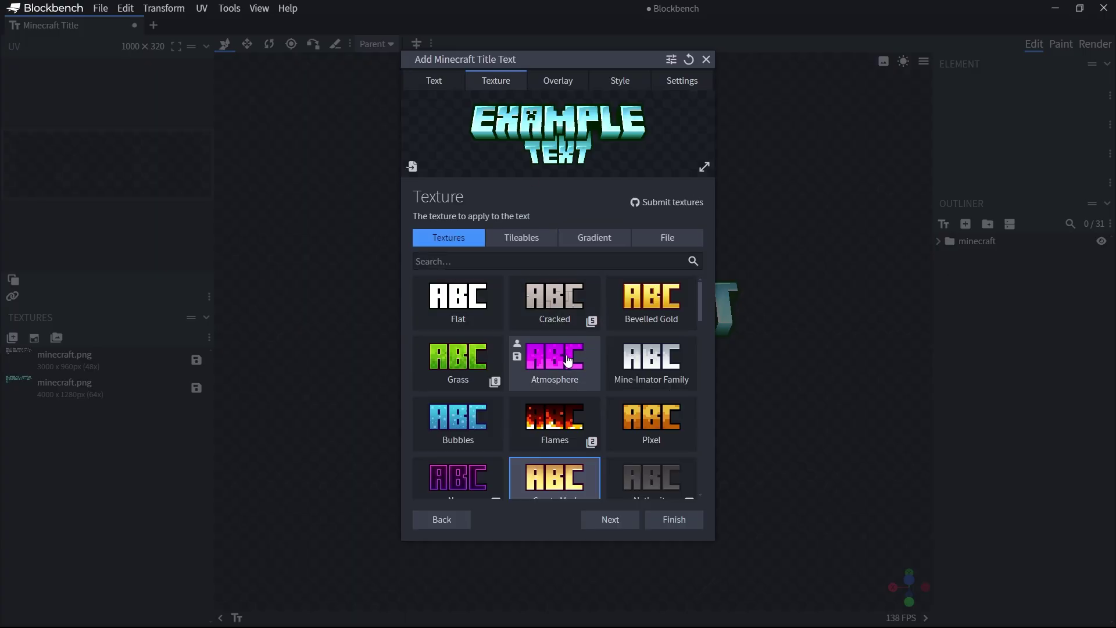
pyautogui.scroll(-3, 568, 361)
pyautogui.scroll(3, 582, 361)
pyautogui.click(647, 366)
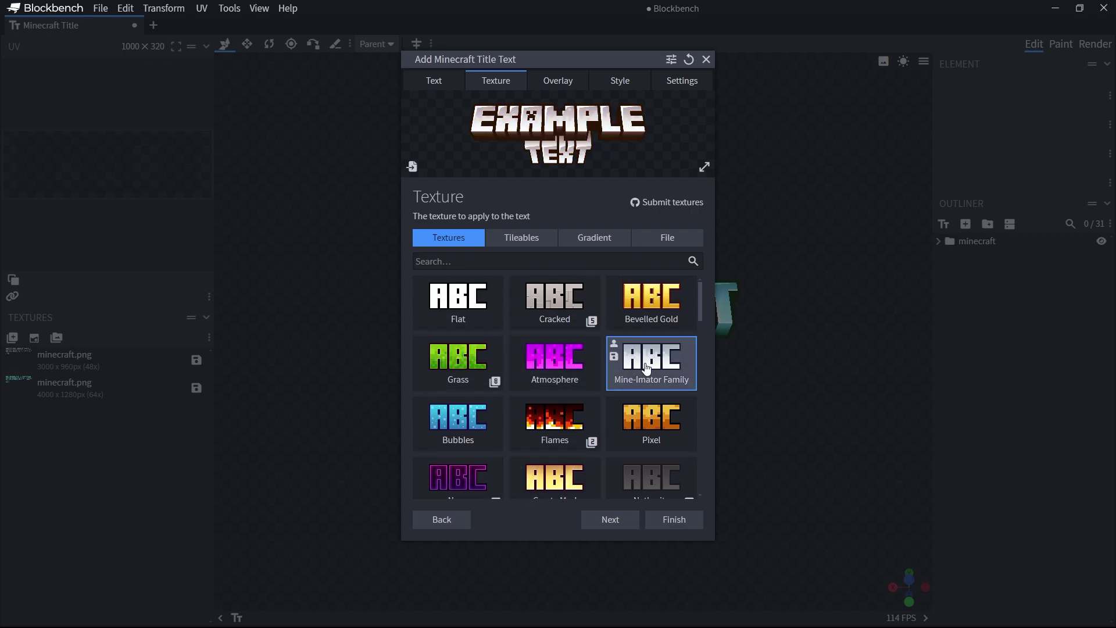
pyautogui.scroll(-5, 518, 356)
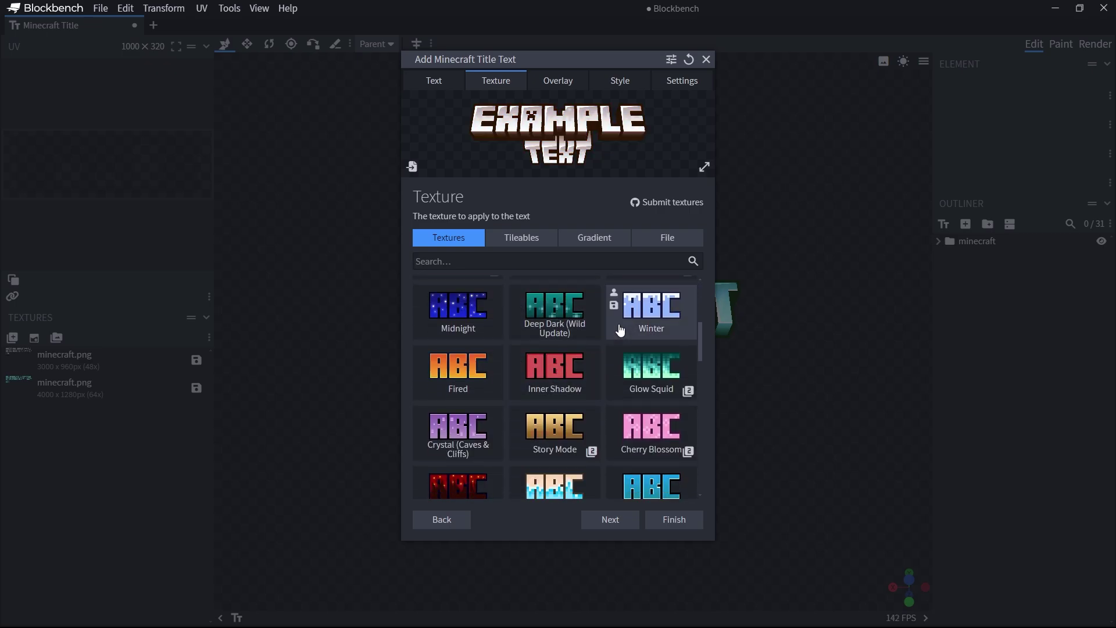
pyautogui.click(620, 330)
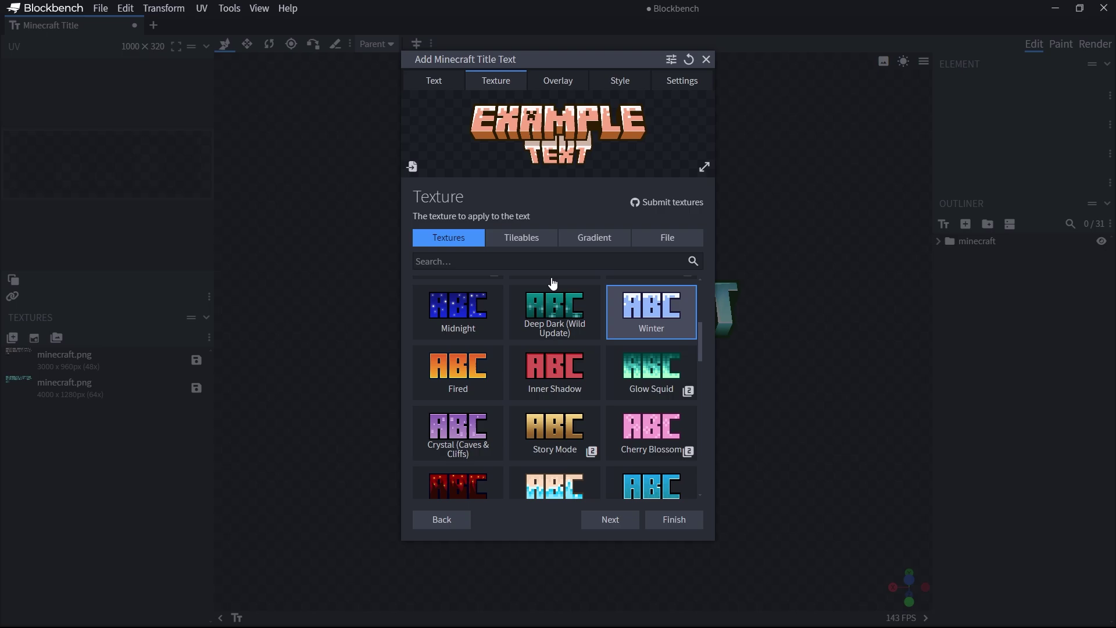
# Set the Style Hue to 0 and apply the Shine overlay.
pyautogui.click(617, 85)
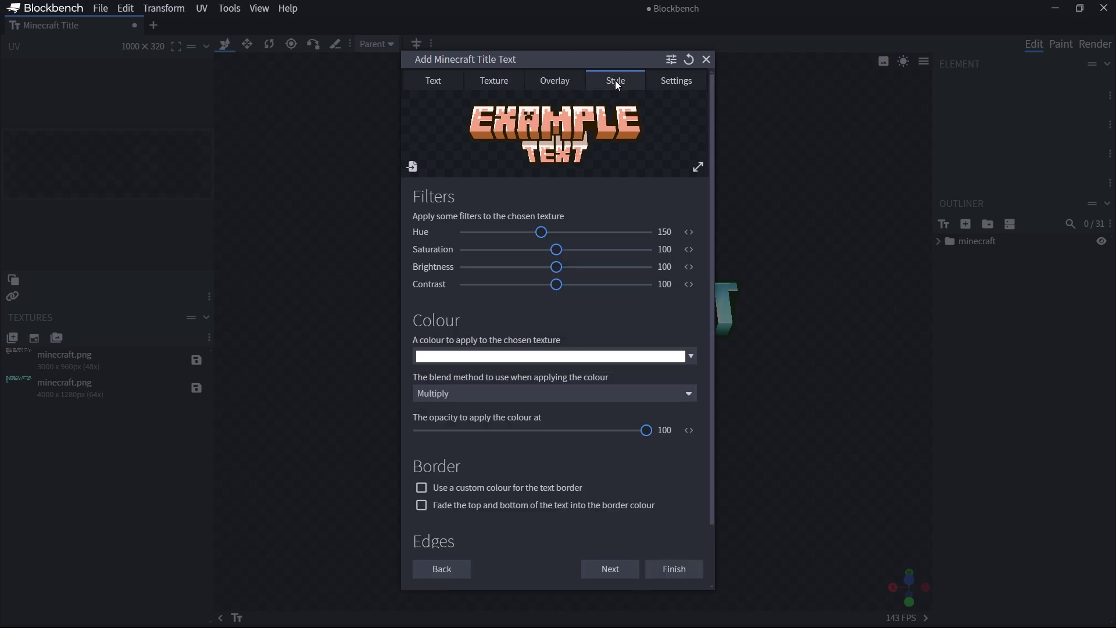
pyautogui.moveTo(542, 232); pyautogui.dragTo(433, 235)
pyautogui.click(554, 82)
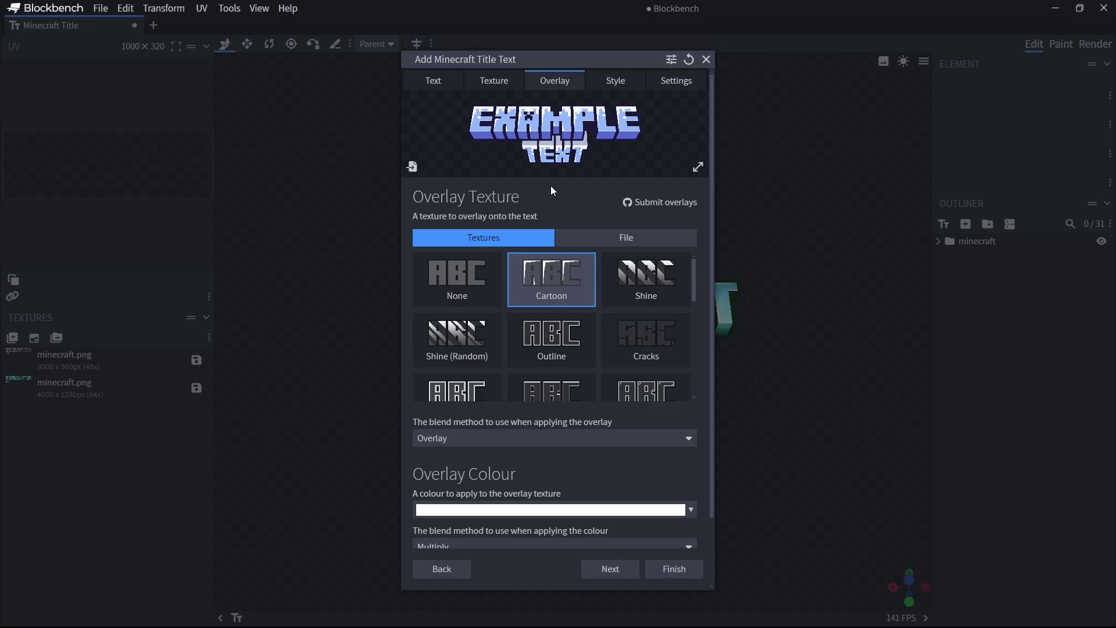
pyautogui.click(654, 288)
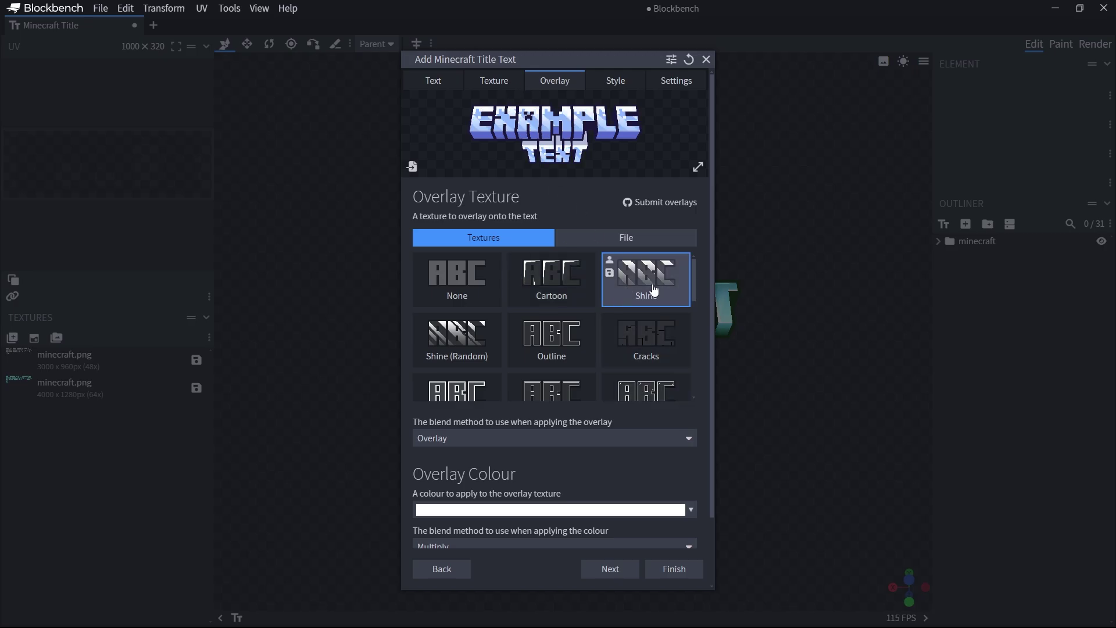
# Add the blue THE WINTER UPDATE title and clear the selection.
pyautogui.click(675, 569)
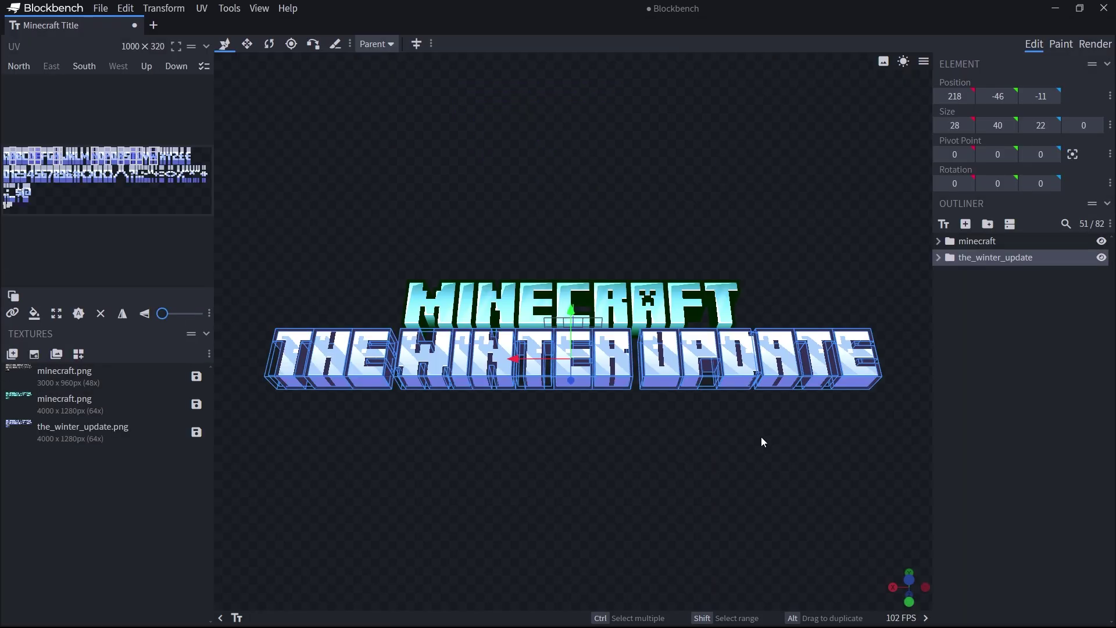
pyautogui.click(1052, 260)
pyautogui.scroll(-2, 675, 231)
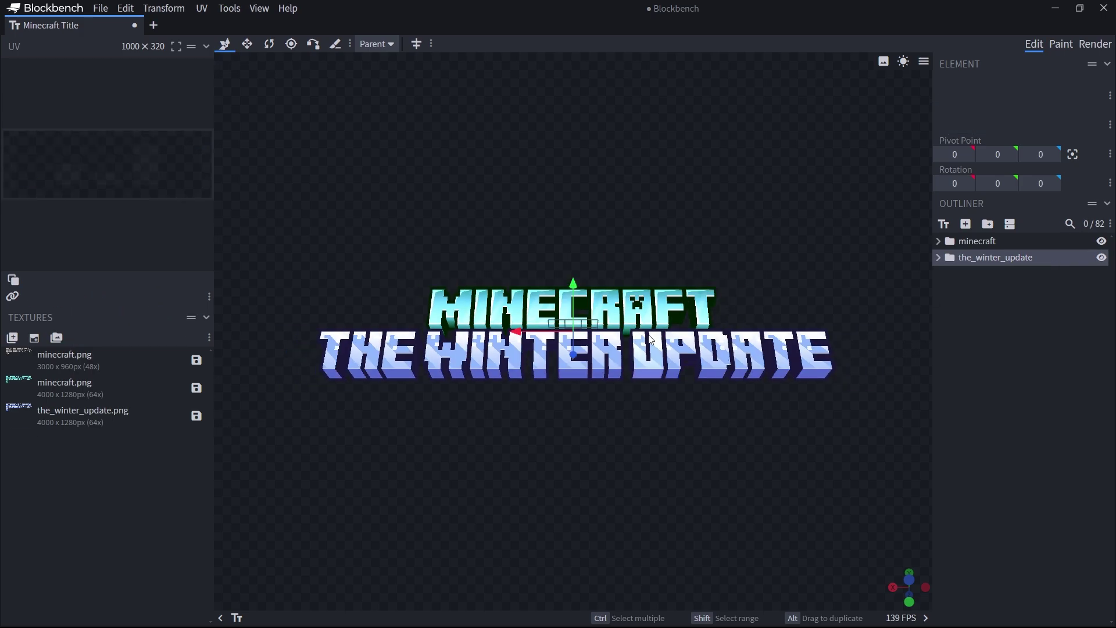
# Add a second THE WINTER UPDATE title using the white Simplicity texture.
pyautogui.click(944, 224)
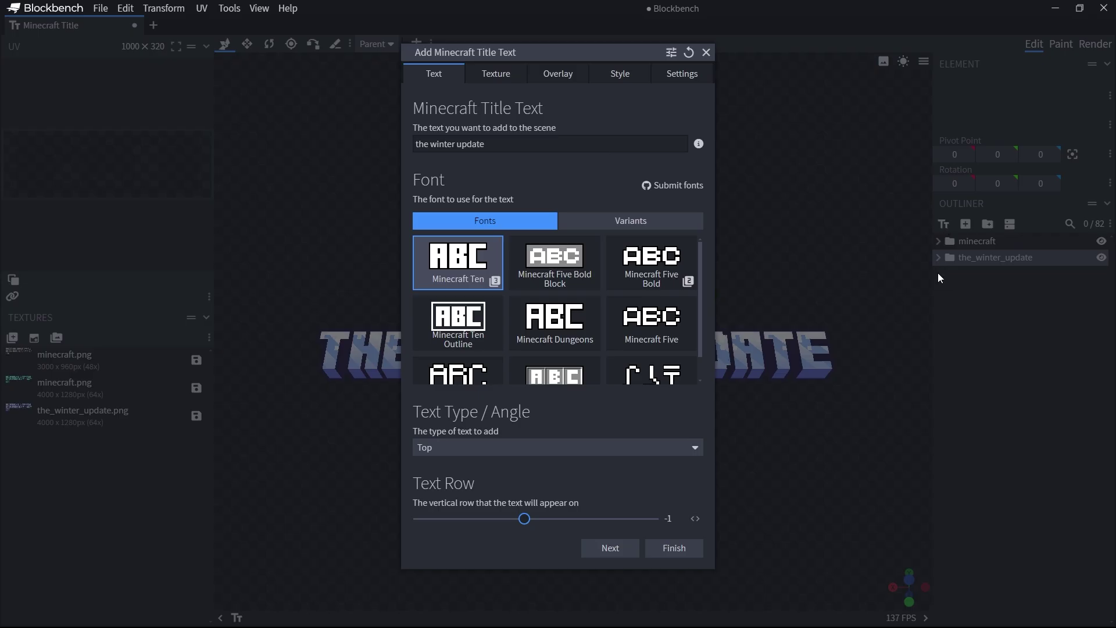
pyautogui.click(494, 74)
pyautogui.click(498, 298)
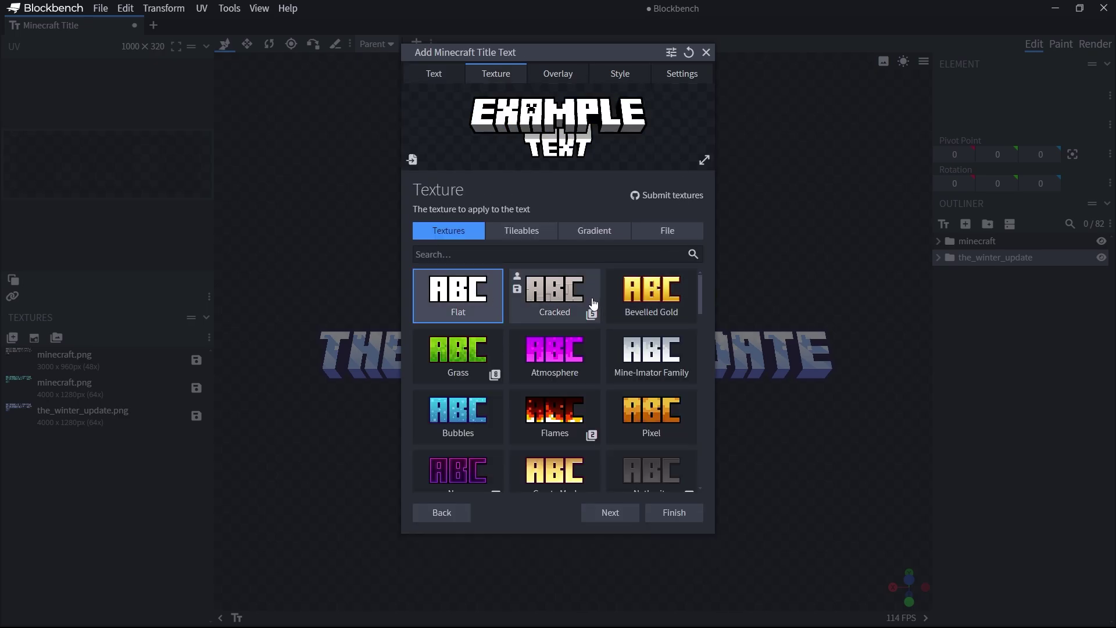
pyautogui.scroll(-8, 549, 320)
pyautogui.scroll(-7, 550, 320)
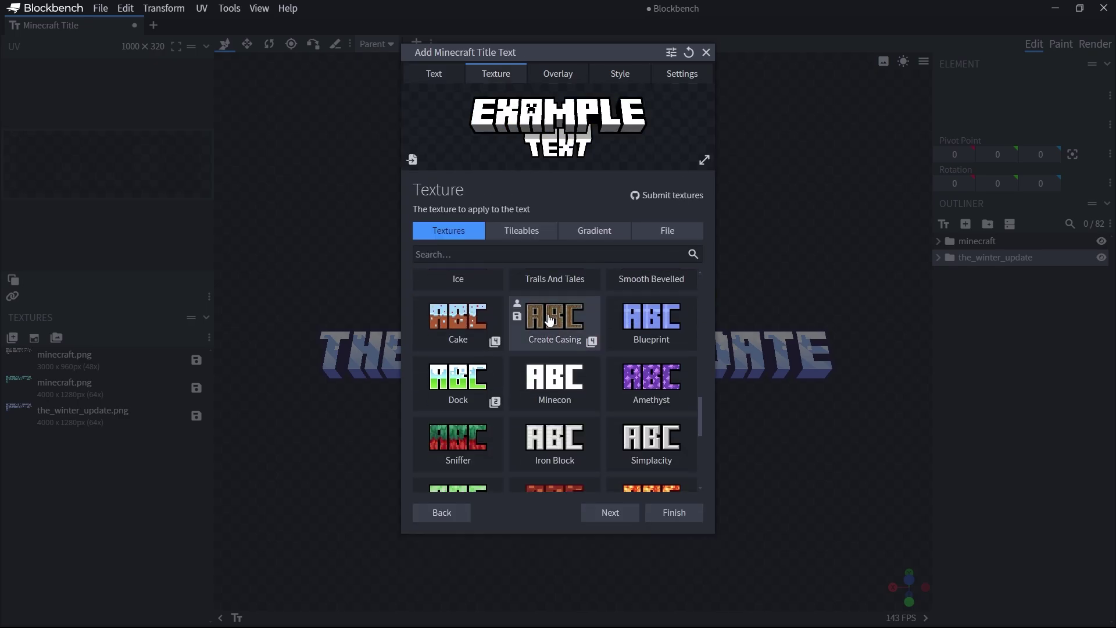
pyautogui.scroll(4, 548, 319)
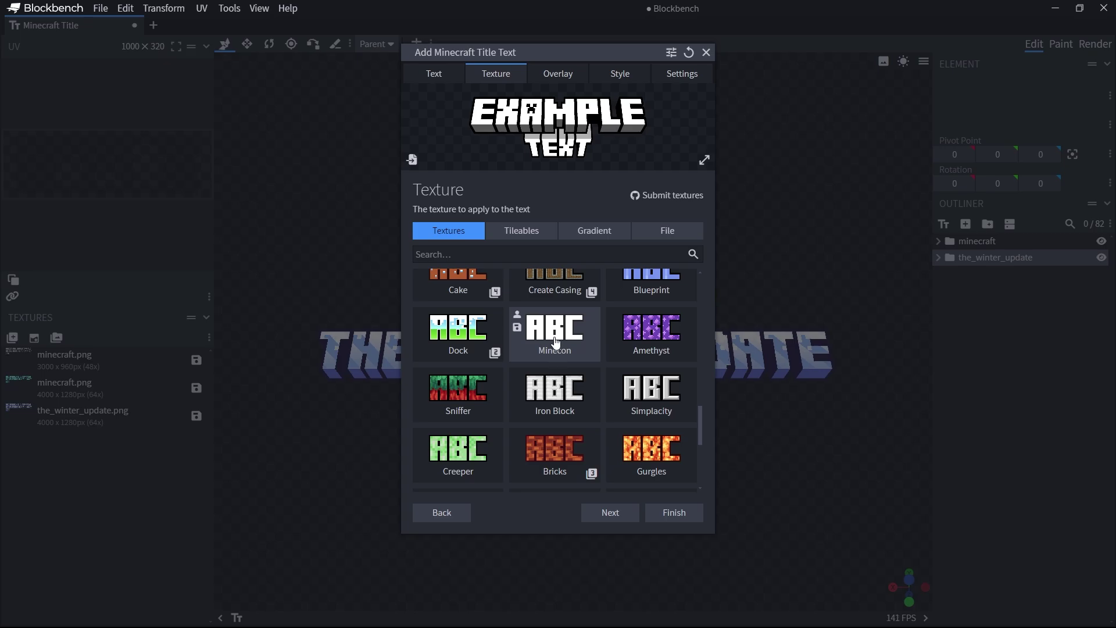
pyautogui.click(656, 389)
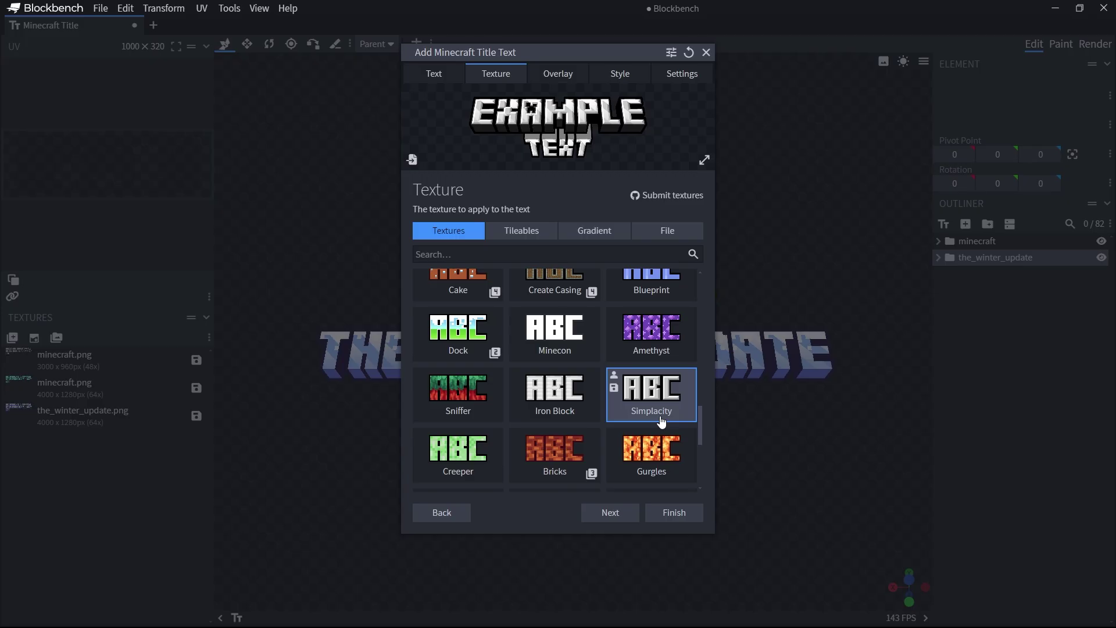
pyautogui.click(670, 512)
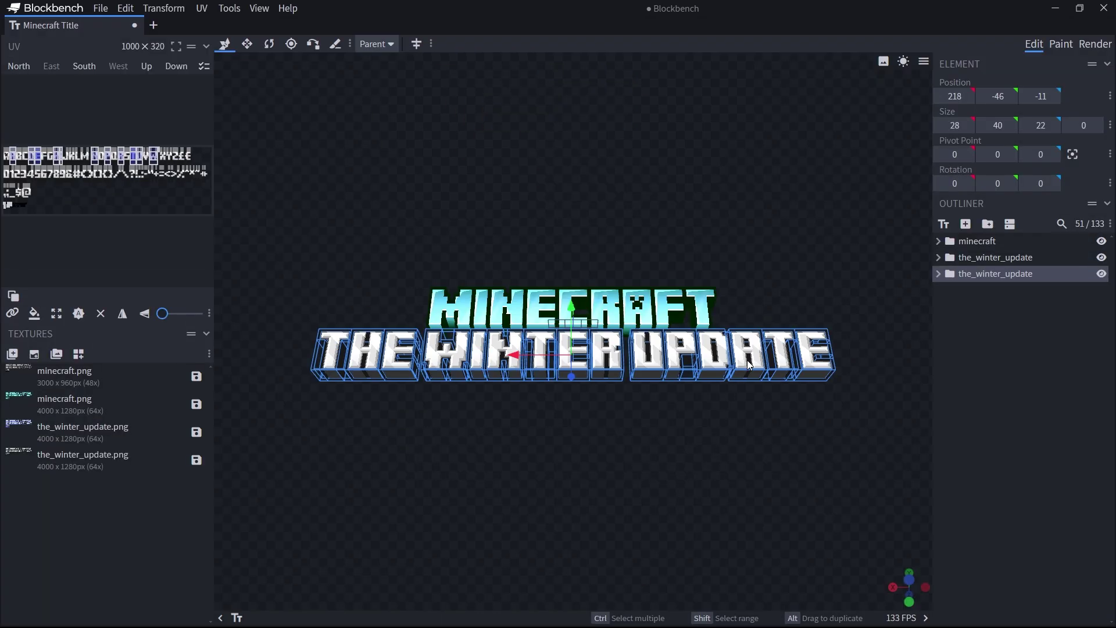
# Delete the winter subgroup from the white title's group, then collapse the group.
pyautogui.click(937, 273)
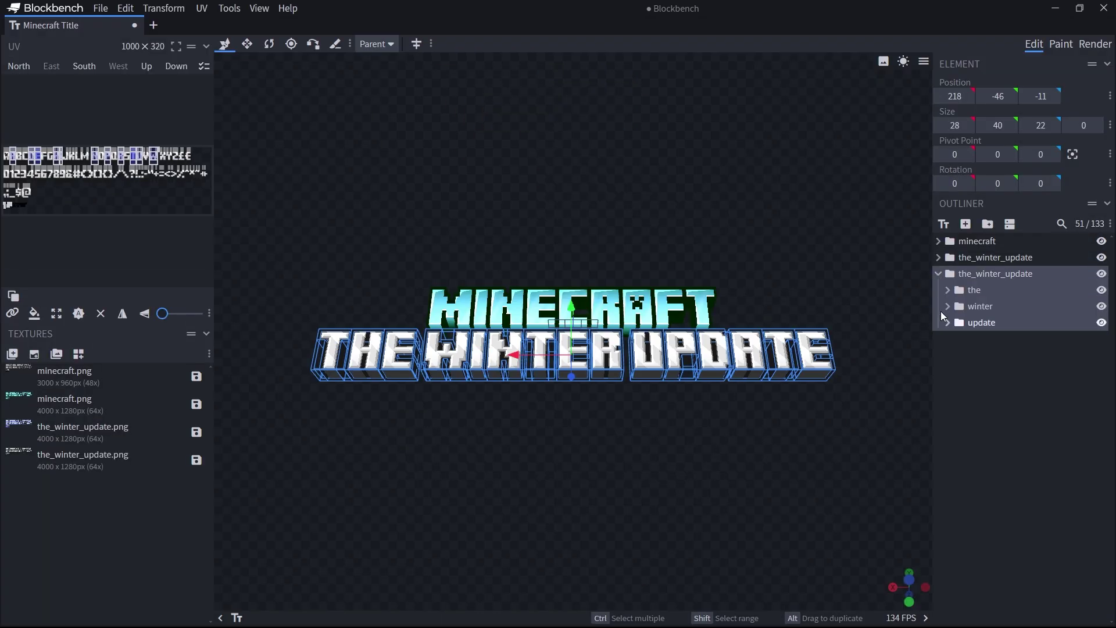
pyautogui.click(991, 293)
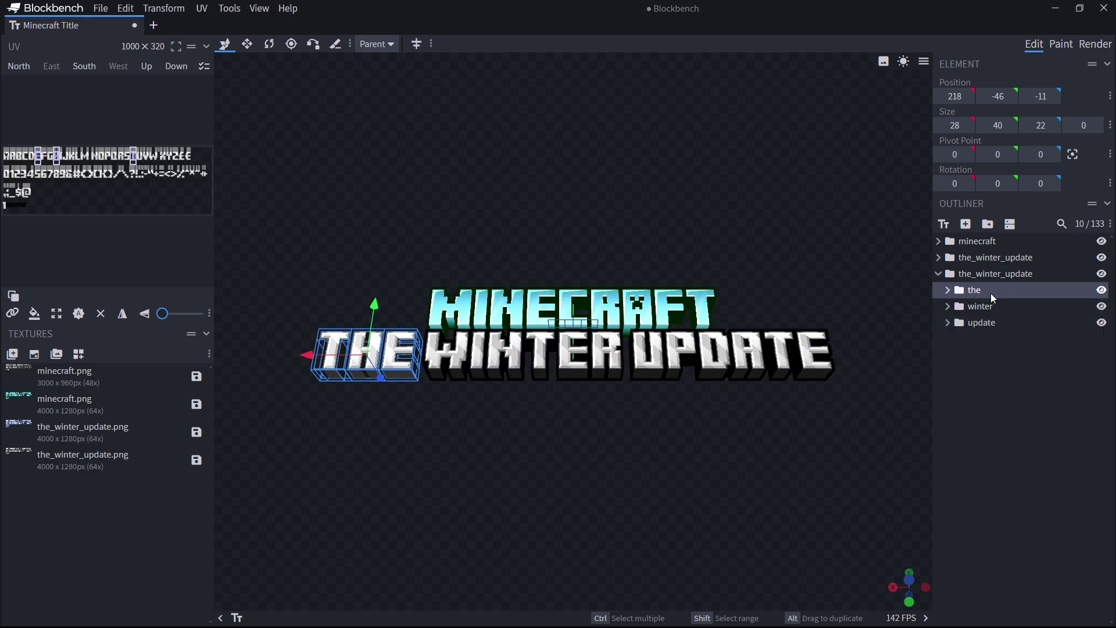
pyautogui.click(1012, 307)
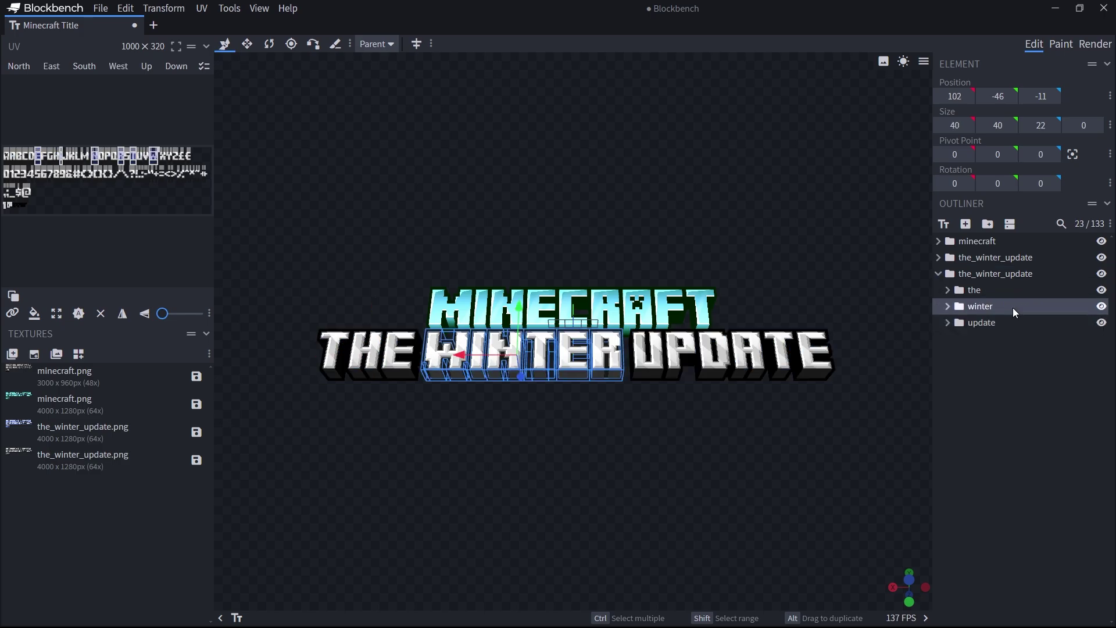
pyautogui.press('Delete')
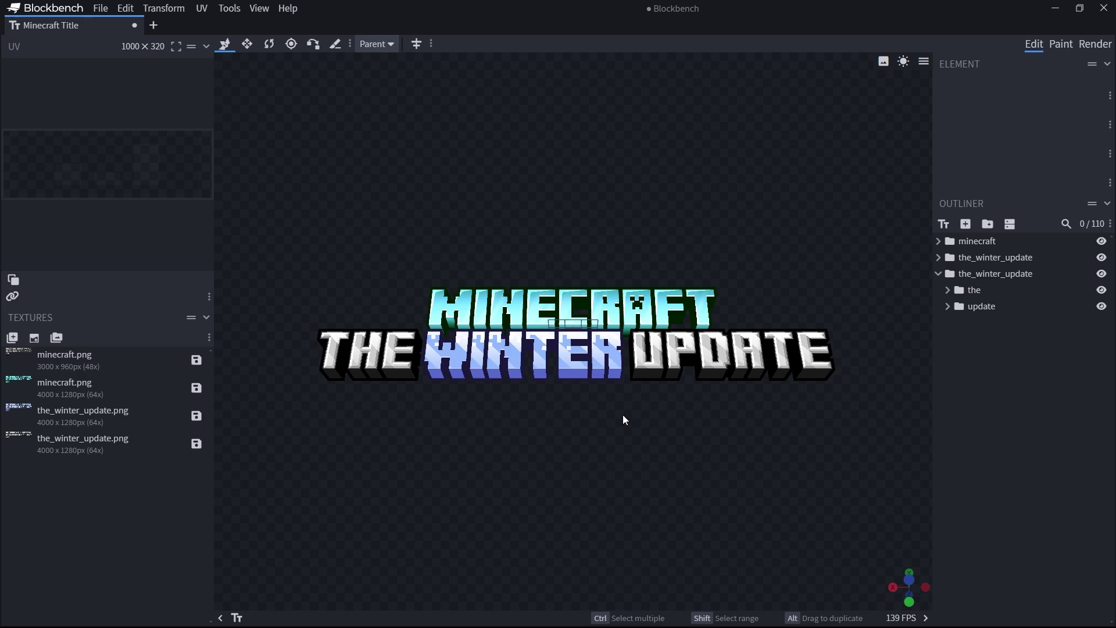
pyautogui.click(938, 274)
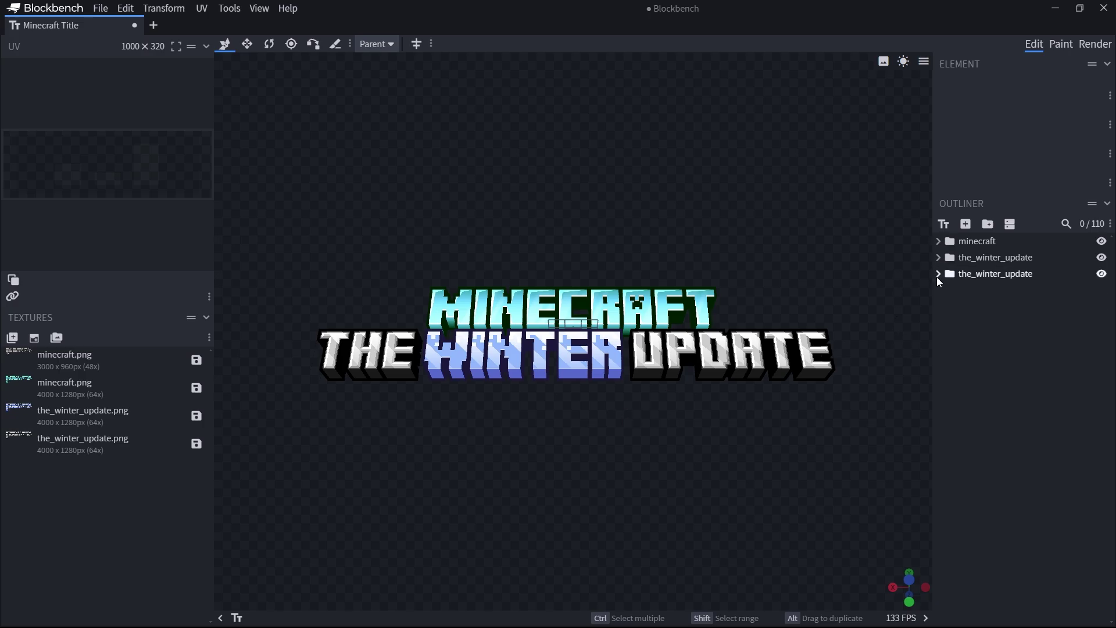
# Start a new title text reading 'update v1.30' in the Minecraft Five Bold Block font.
pyautogui.click(945, 225)
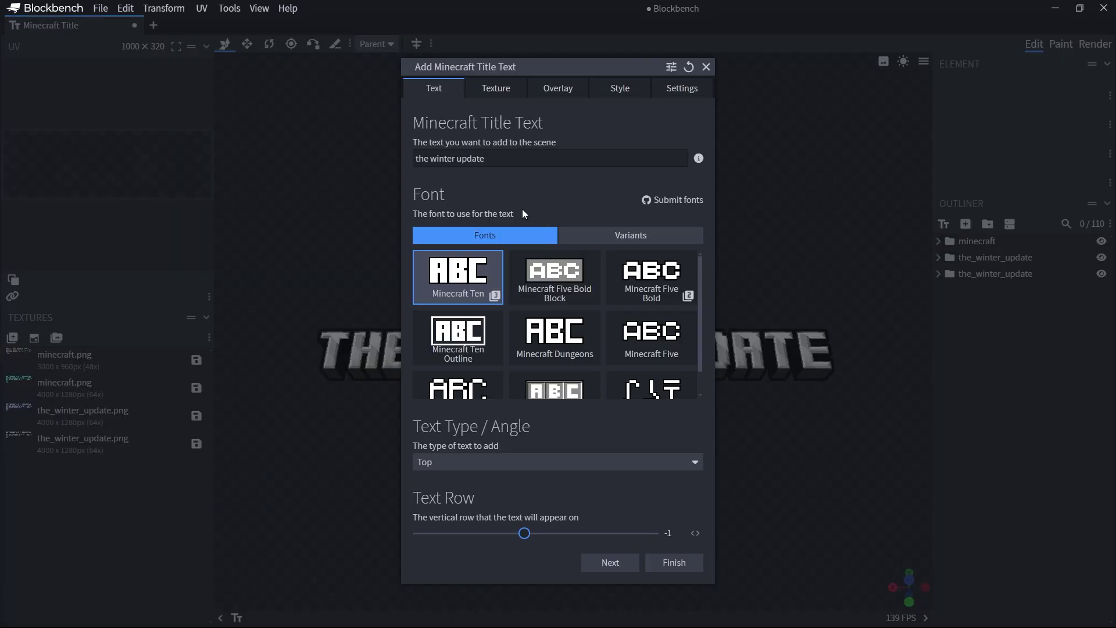
pyautogui.tripleClick(513, 156)
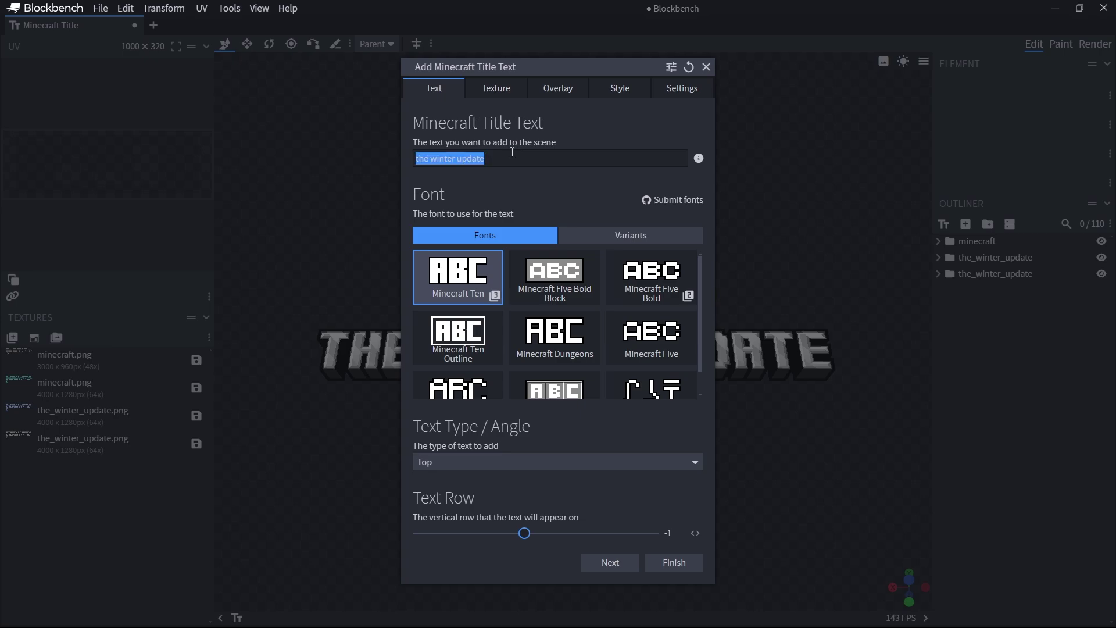
pyautogui.write('update v')
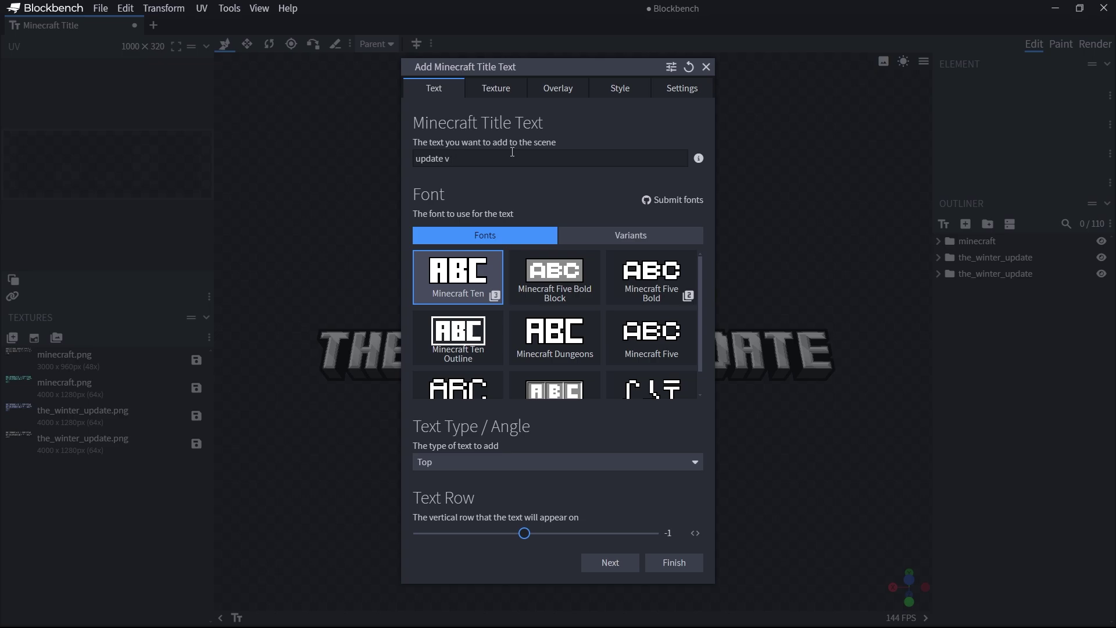
pyautogui.write('1.30')
pyautogui.click(551, 286)
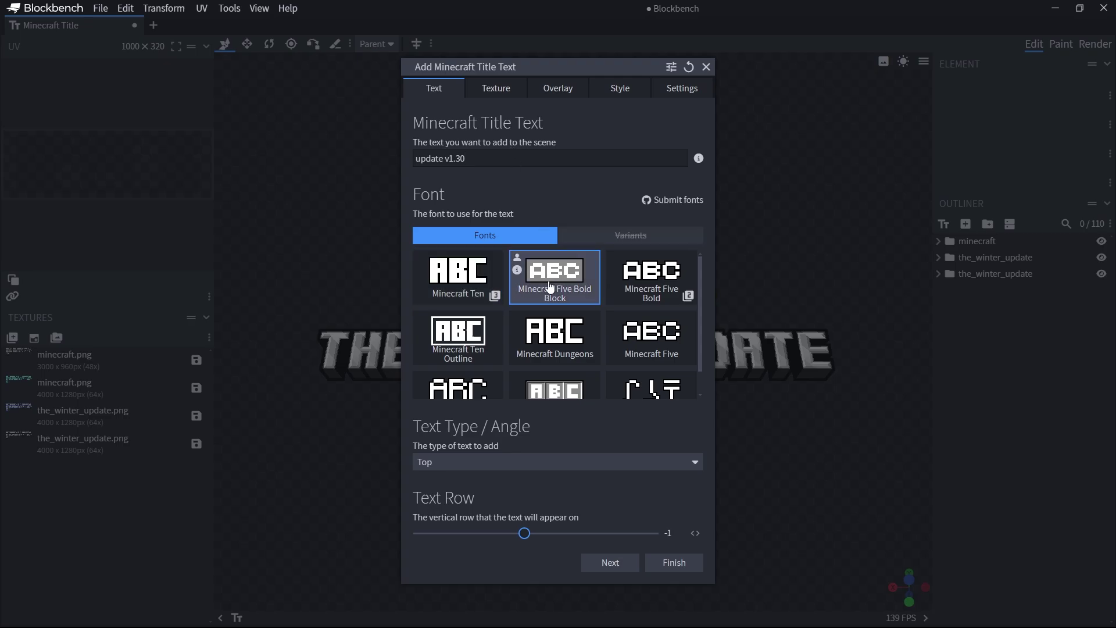
# Give it the Live texture, Text Row 0 and the Small text type.
pyautogui.click(510, 98)
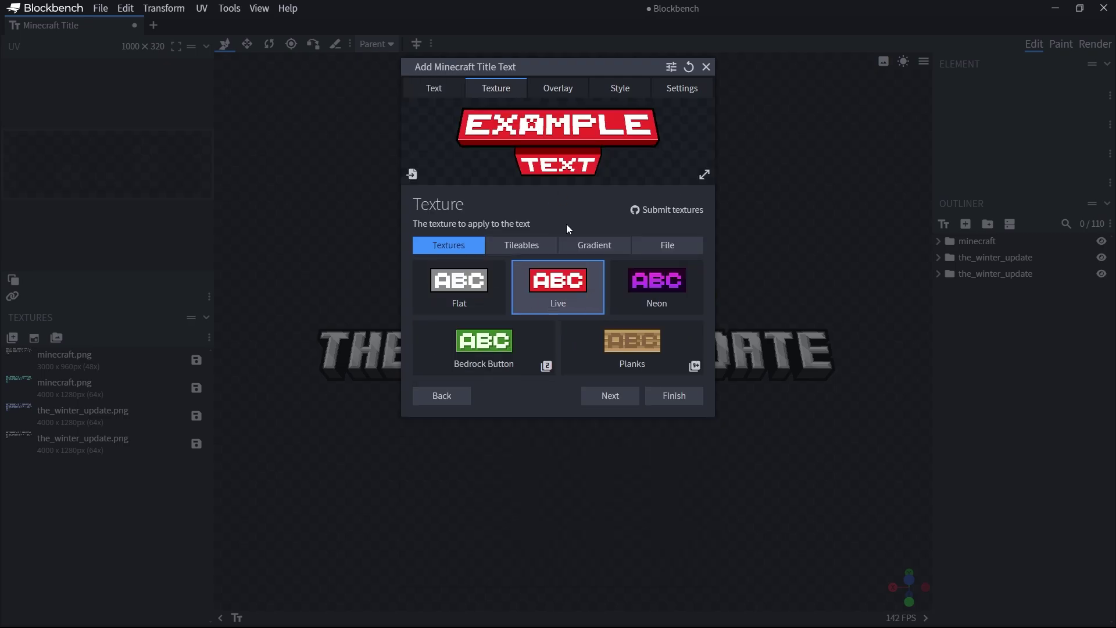
pyautogui.click(435, 89)
pyautogui.moveTo(527, 540); pyautogui.dragTo(535, 536)
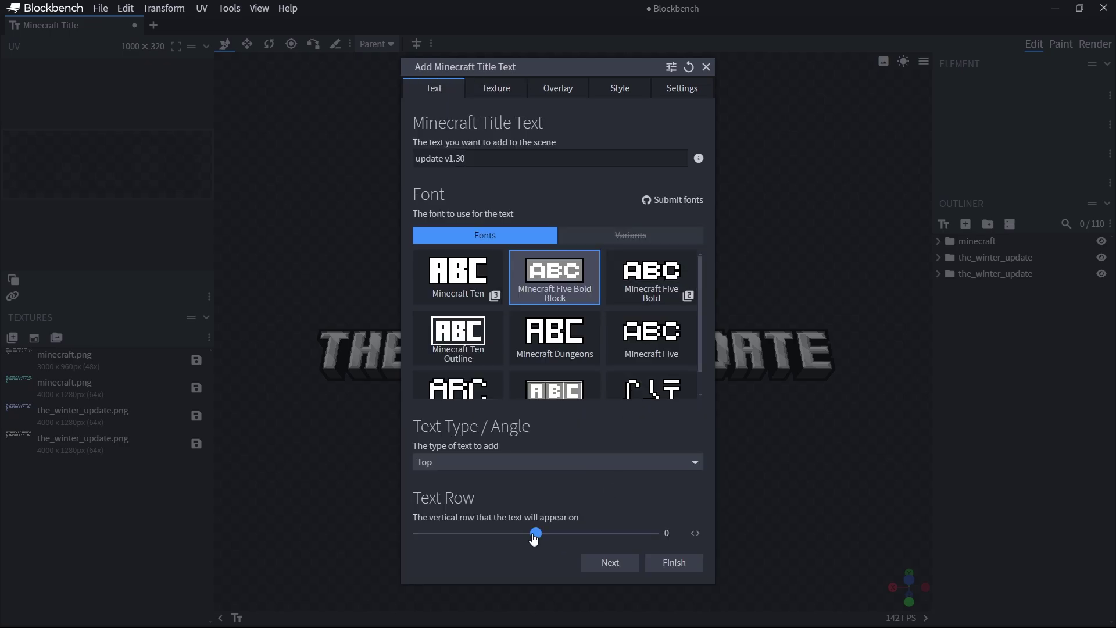
pyautogui.click(535, 463)
pyautogui.click(535, 515)
# Add the UPDATE V1.30 badge and move it forward to Position Z -25.5.
pyautogui.click(667, 567)
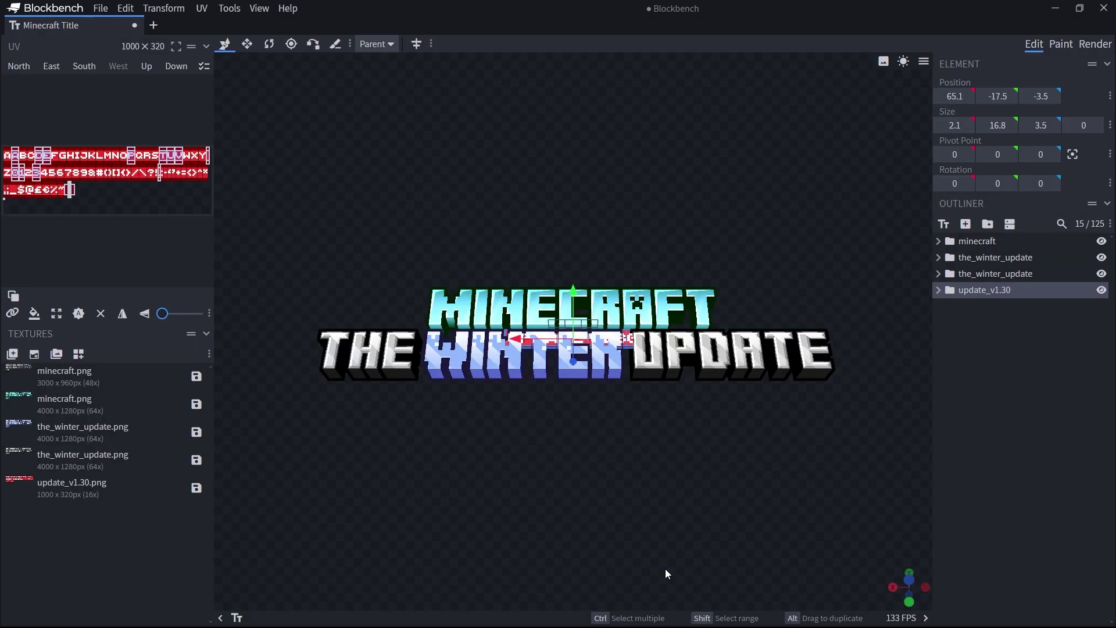
pyautogui.moveTo(763, 266); pyautogui.dragTo(637, 249)
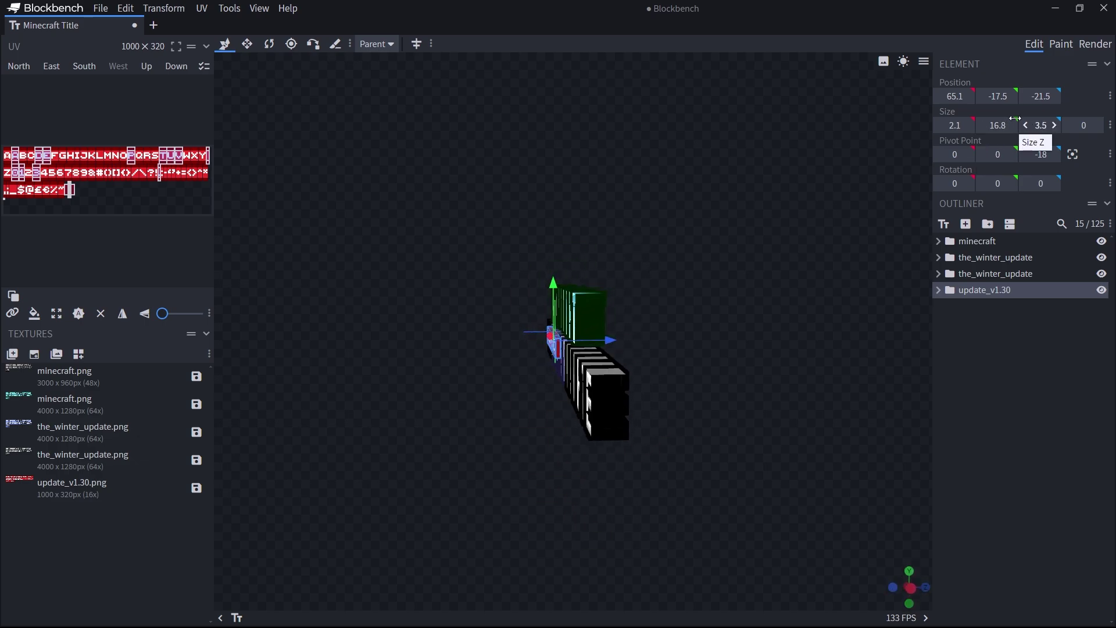
pyautogui.moveTo(610, 342)
pyautogui.mouseDown()
pyautogui.moveTo(652, 343)
pyautogui.moveTo(526, 344)
pyautogui.moveTo(780, 337)
pyautogui.moveTo(605, 347)
pyautogui.mouseUp()
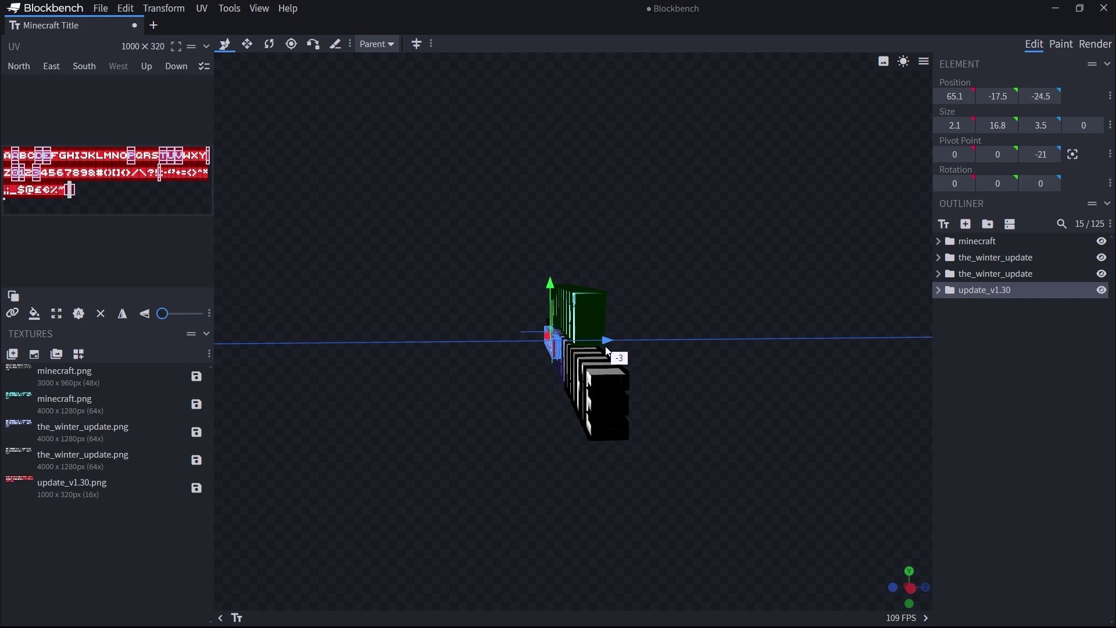
pyautogui.moveTo(619, 260); pyautogui.dragTo(796, 245)
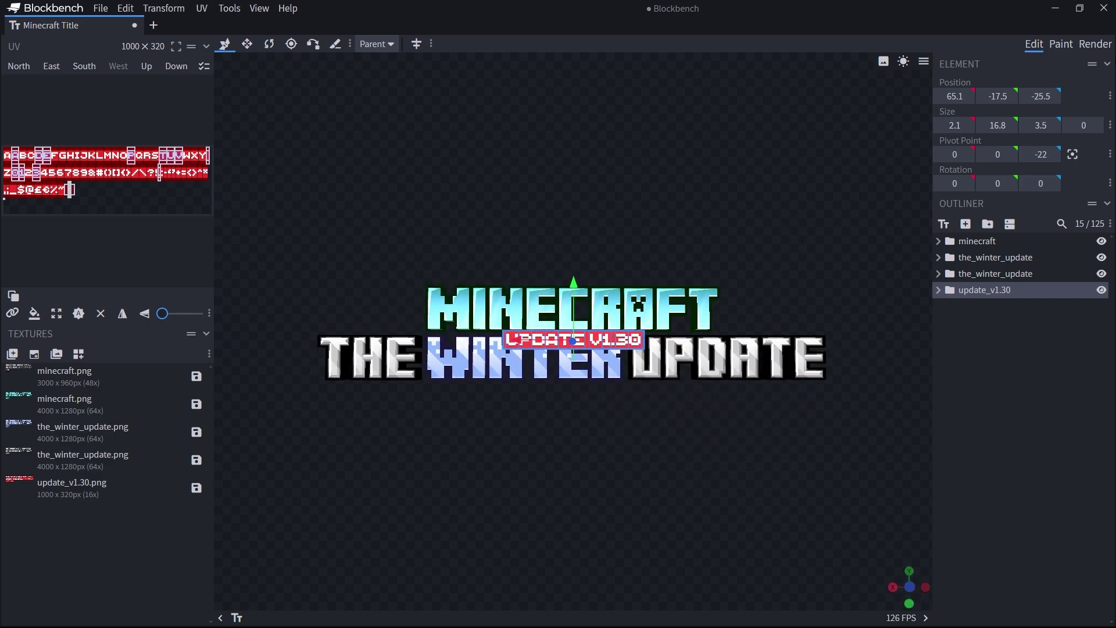
pyautogui.click(1096, 43)
pyautogui.click(531, 550)
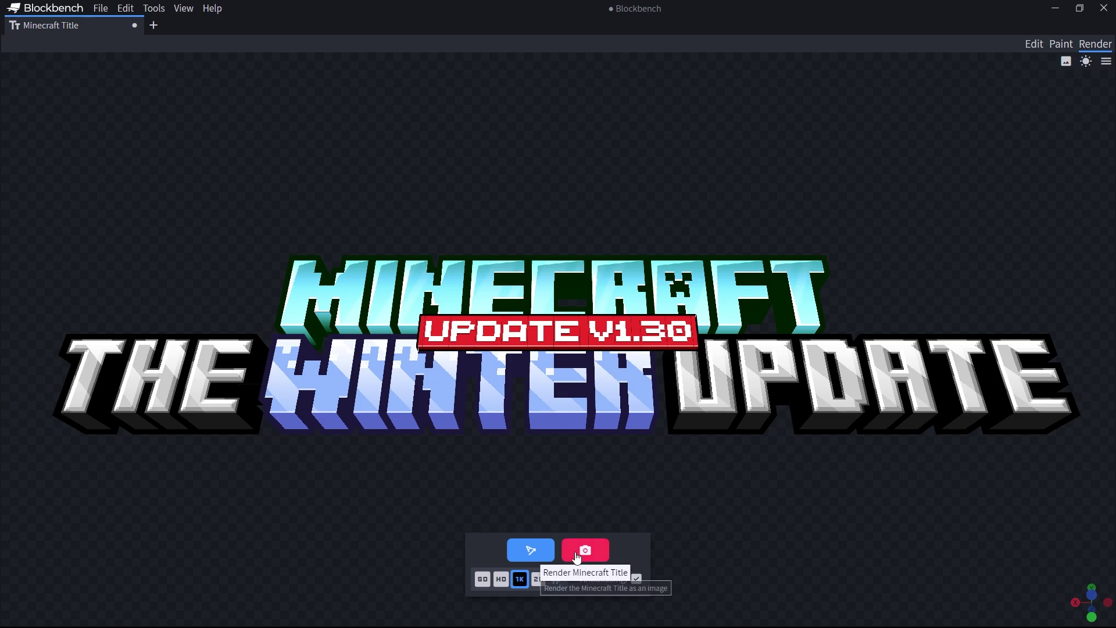
pyautogui.click(577, 557)
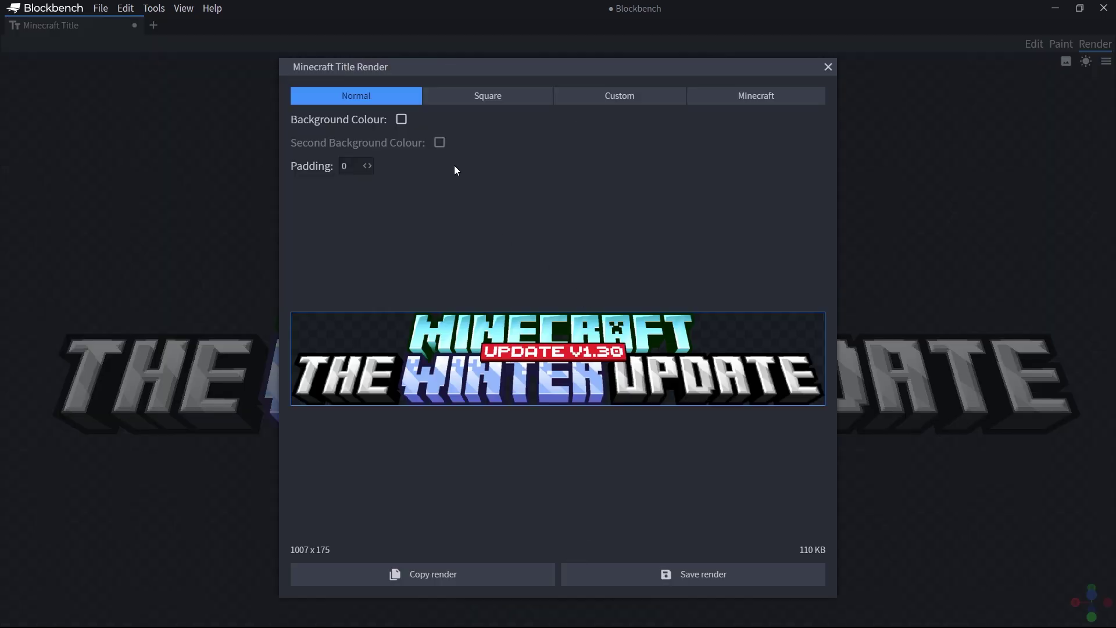
pyautogui.click(403, 121)
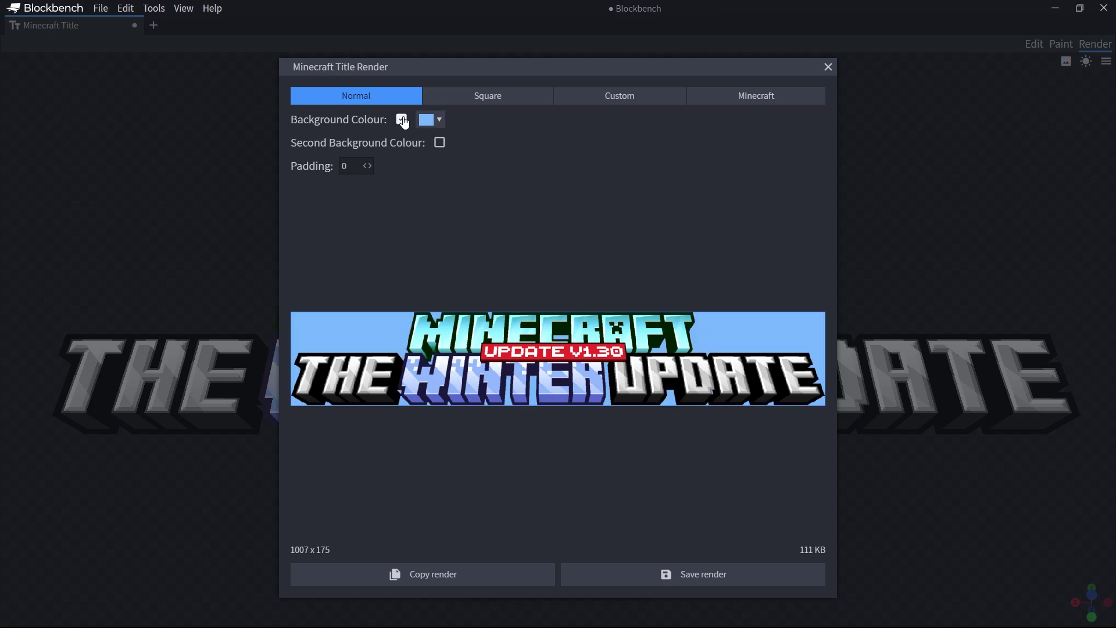
pyautogui.click(404, 123)
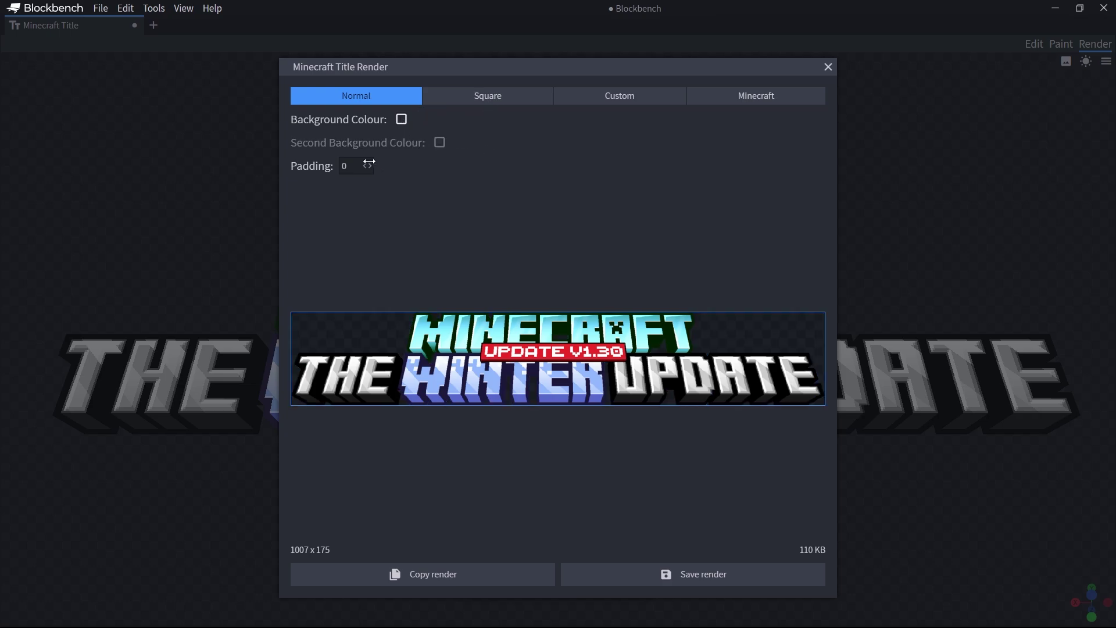
pyautogui.moveTo(370, 164); pyautogui.dragTo(782, 187)
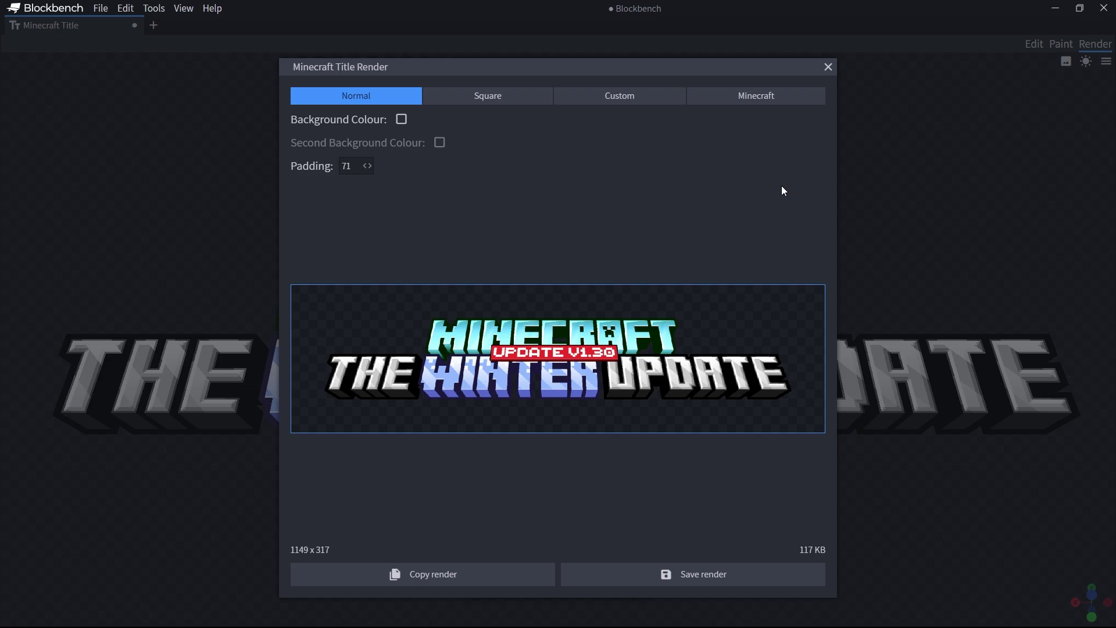
pyautogui.moveTo(782, 187); pyautogui.dragTo(48, 176)
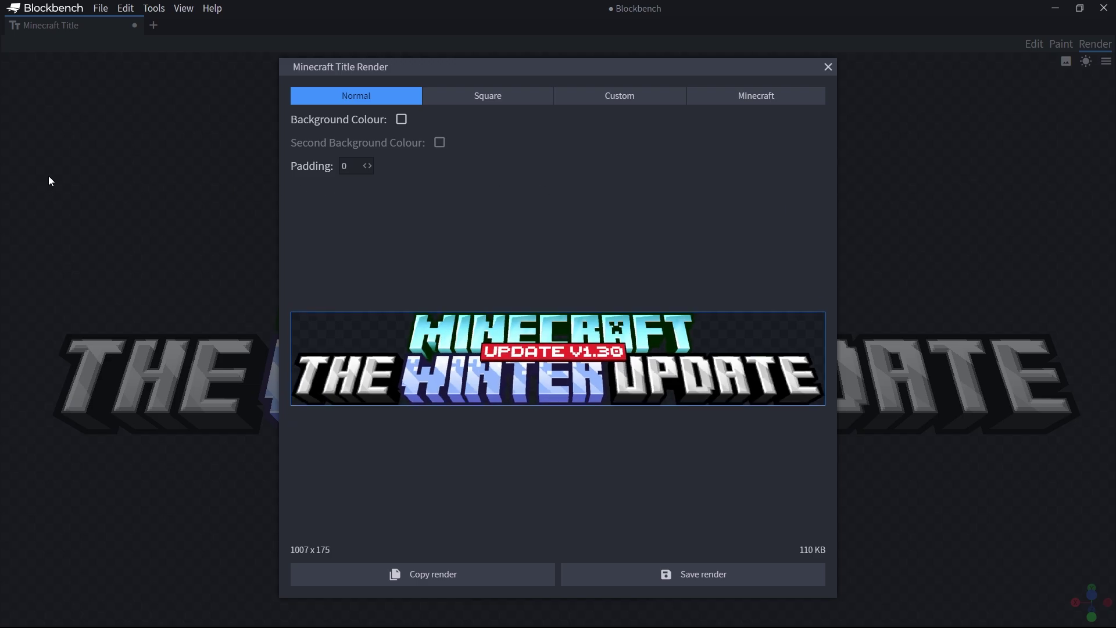
pyautogui.click(499, 104)
pyautogui.click(657, 103)
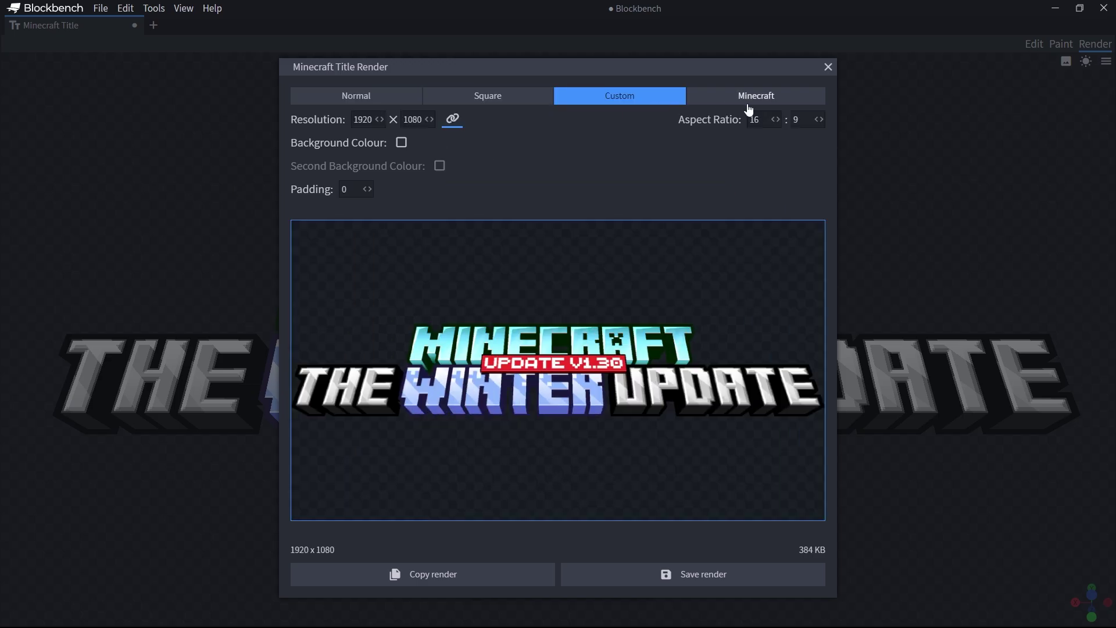
pyautogui.click(748, 102)
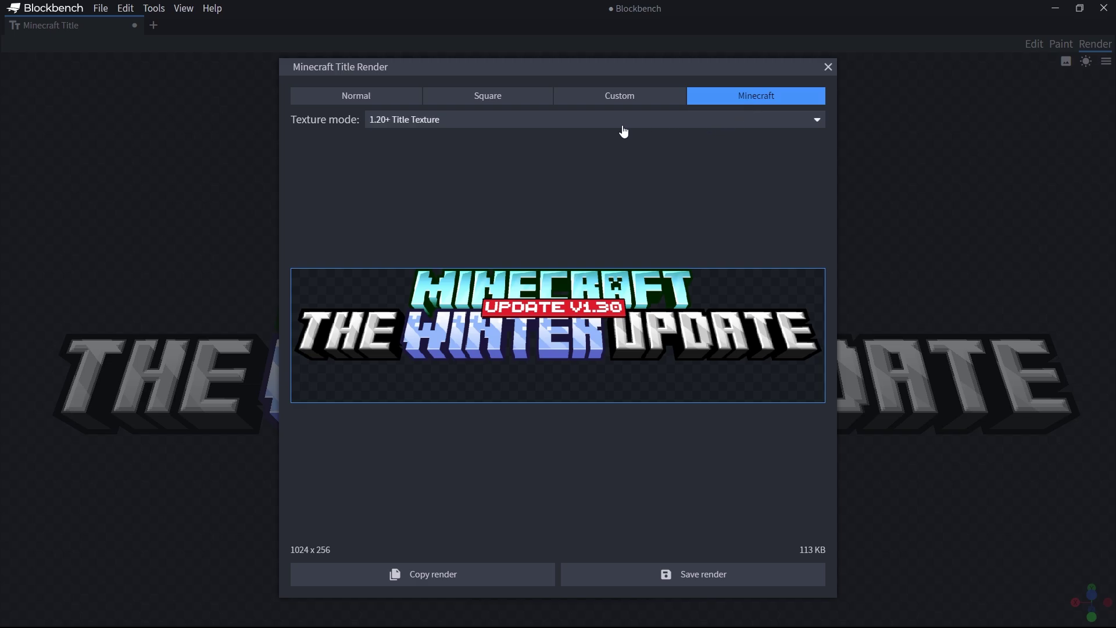
pyautogui.click(470, 98)
pyautogui.click(348, 95)
pyautogui.click(829, 67)
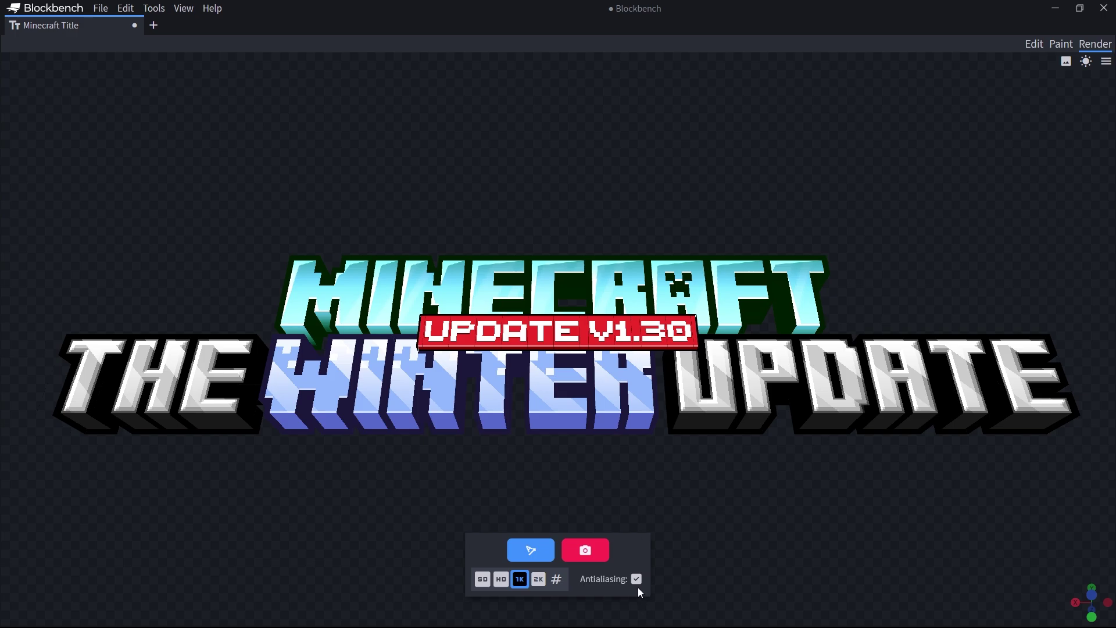
# Render the title at 2K resolution and copy the render to the clipboard.
pyautogui.click(538, 580)
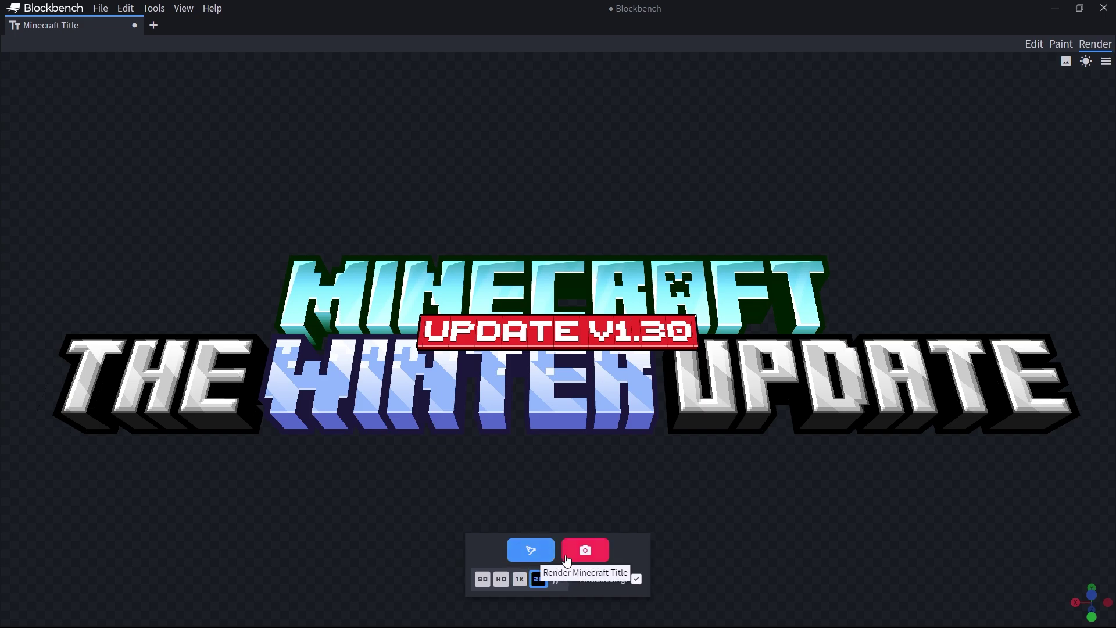
pyautogui.click(569, 557)
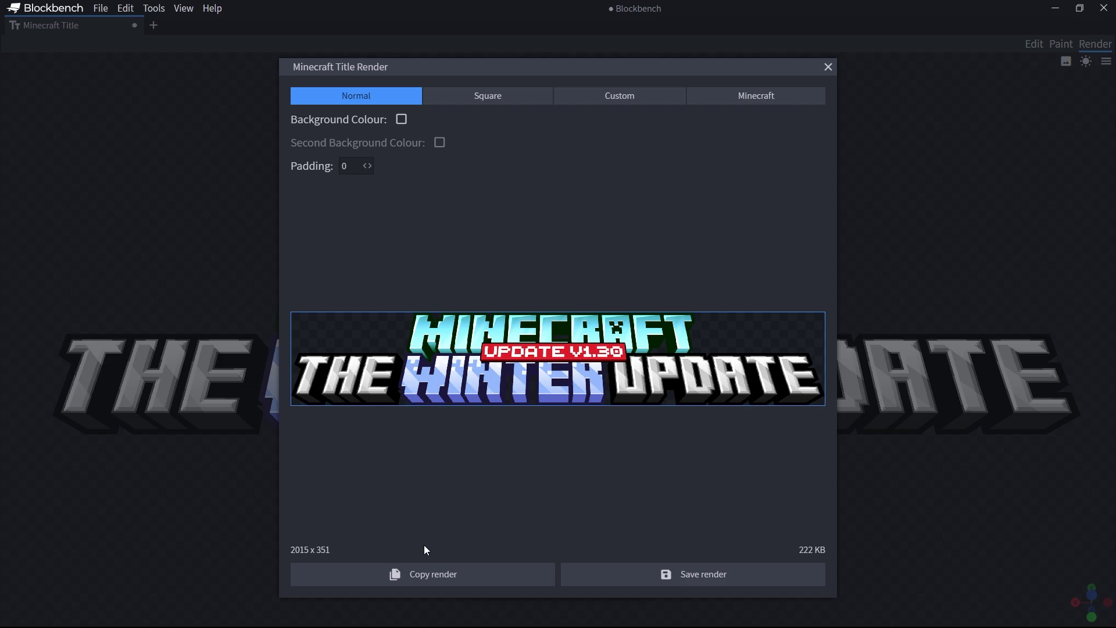
pyautogui.click(419, 575)
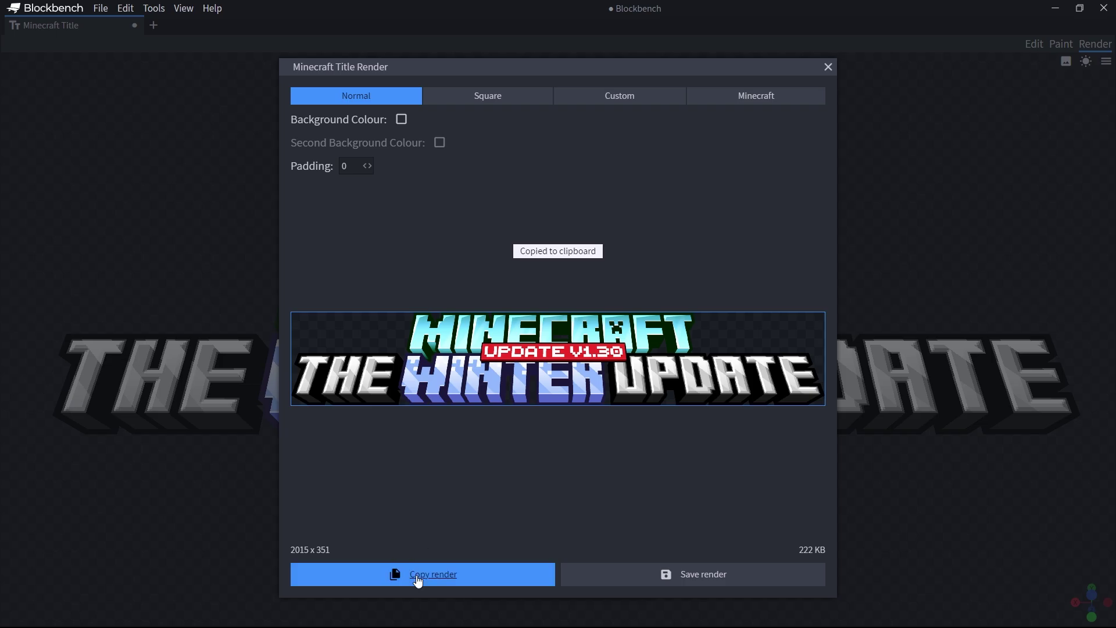
pyautogui.click(829, 67)
# Paste the render into Paint.NET, expanding the canvas to fit.
pyautogui.hotkey('alt', 'Tab')
pyautogui.hotkey('alt', 'Tab')
pyautogui.hotkey('alt', 'Tab')
pyautogui.hotkey('alt', 'Tab')
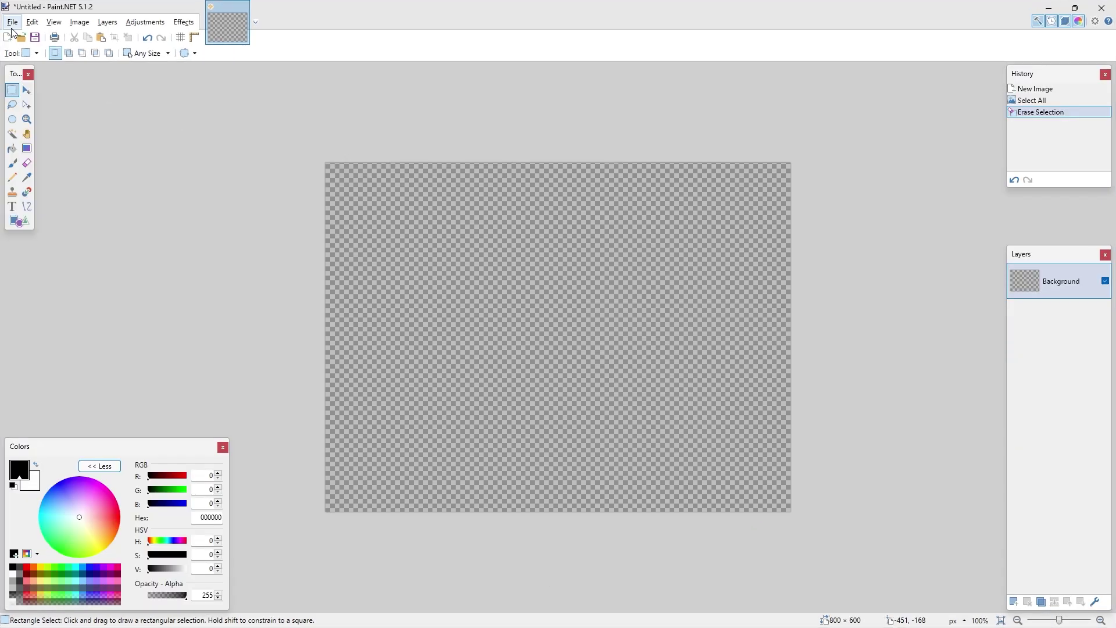
pyautogui.click(12, 22)
pyautogui.hotkey('ctrl', 'v')
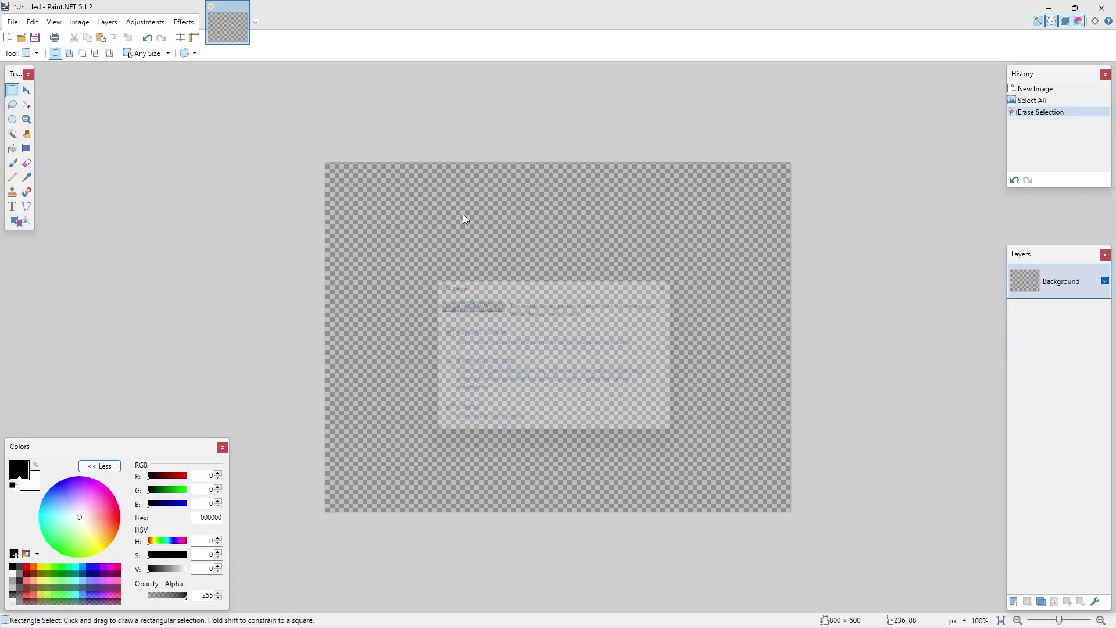
pyautogui.click(547, 332)
# Render the title again without antialiasing and copy that render.
pyautogui.hotkey('alt', 'Tab')
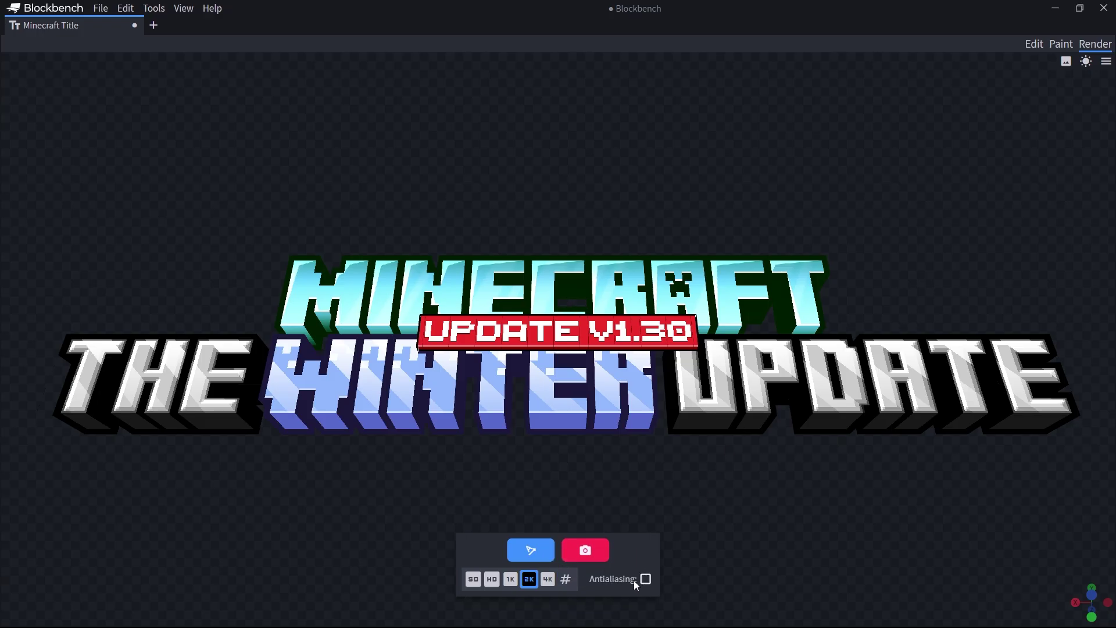
pyautogui.click(582, 548)
pyautogui.click(401, 574)
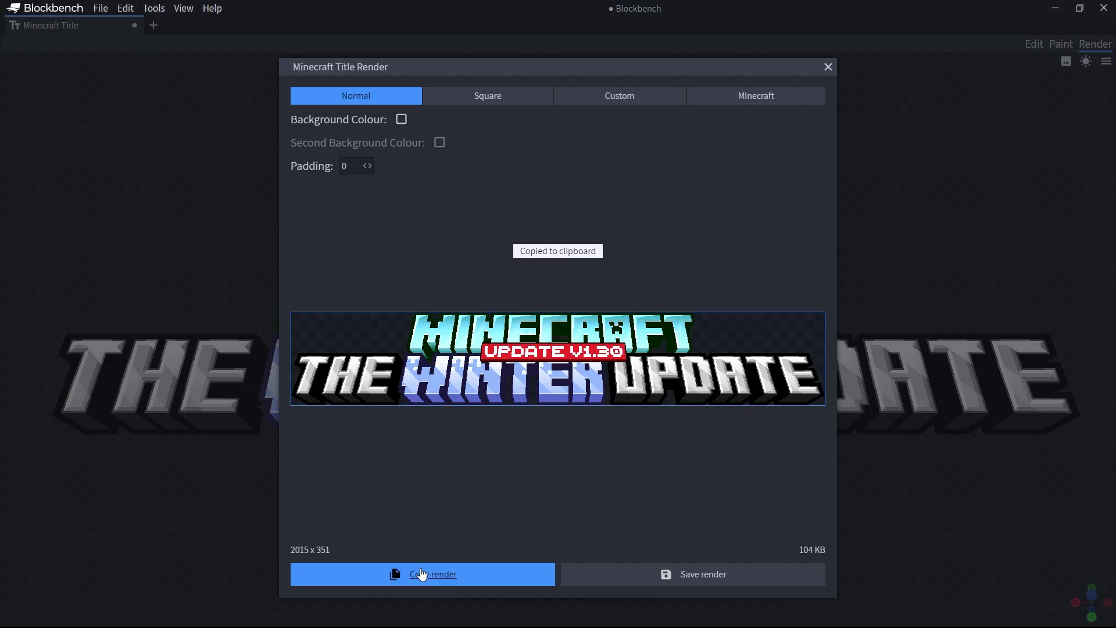
pyautogui.hotkey('alt', 'Tab')
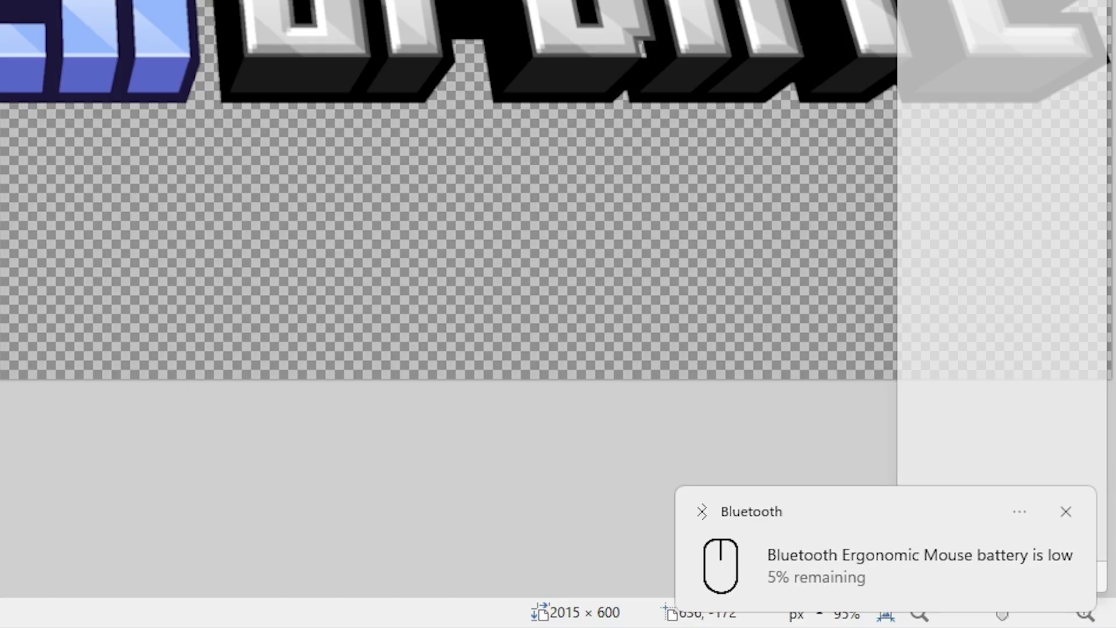
# Paste the non-antialiased render onto a new layer in Paint.NET.
pyautogui.click(107, 22)
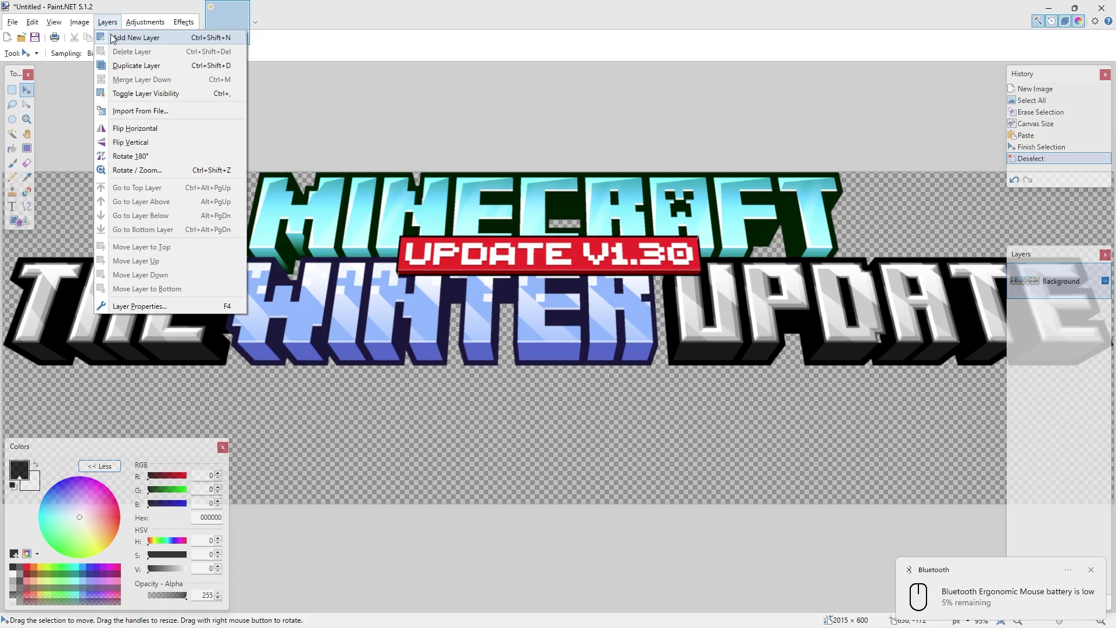
pyautogui.click(142, 35)
pyautogui.hotkey('ctrl', 'v')
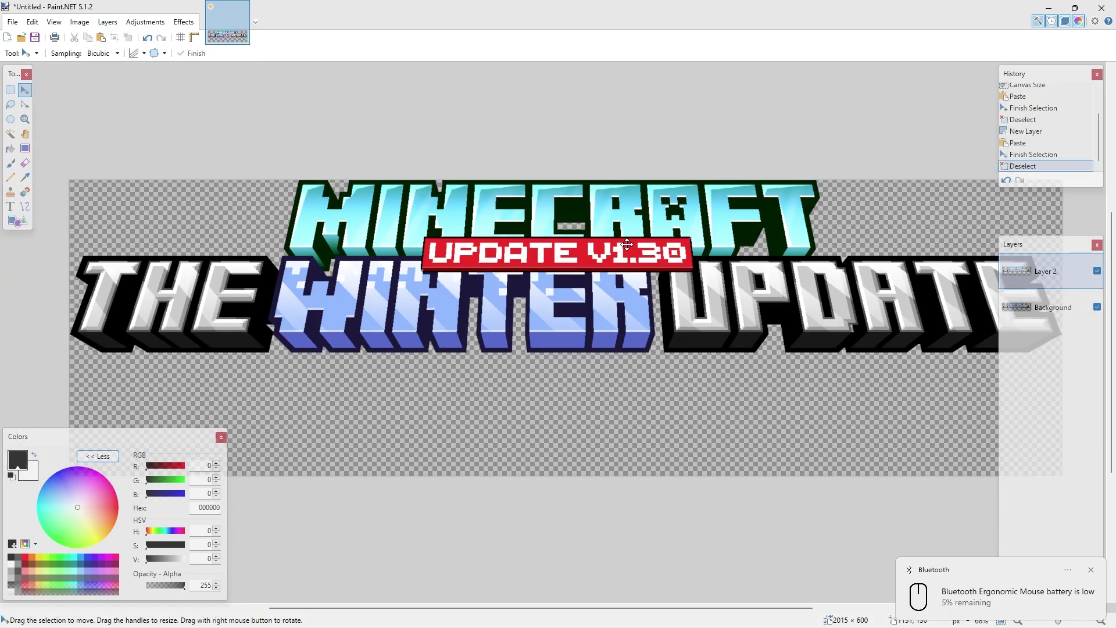
pyautogui.hotkey('ctrl', 'd')
pyautogui.keyDown('ctrl'); pyautogui.scroll(-2, 646, 256); pyautogui.keyUp('ctrl')
pyautogui.keyDown('ctrl'); pyautogui.scroll(5, 643, 279); pyautogui.keyUp('ctrl')
pyautogui.keyDown('ctrl'); pyautogui.scroll(8, 642, 285); pyautogui.keyUp('ctrl')
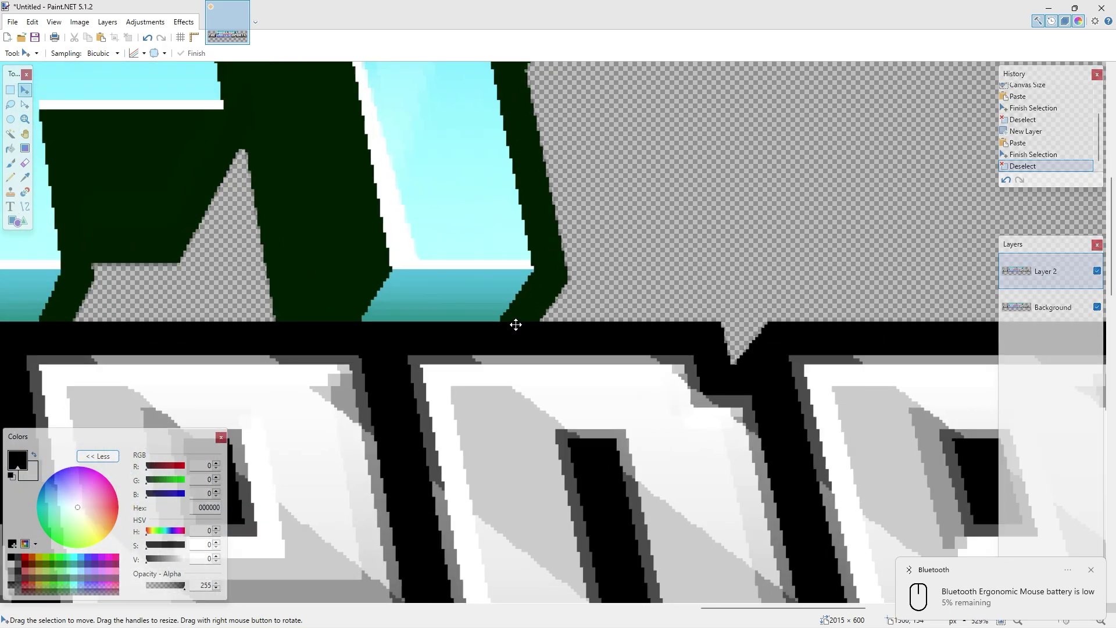
# Toggle Layer 2 and Background visibility to compare the two renders.
pyautogui.click(1098, 271)
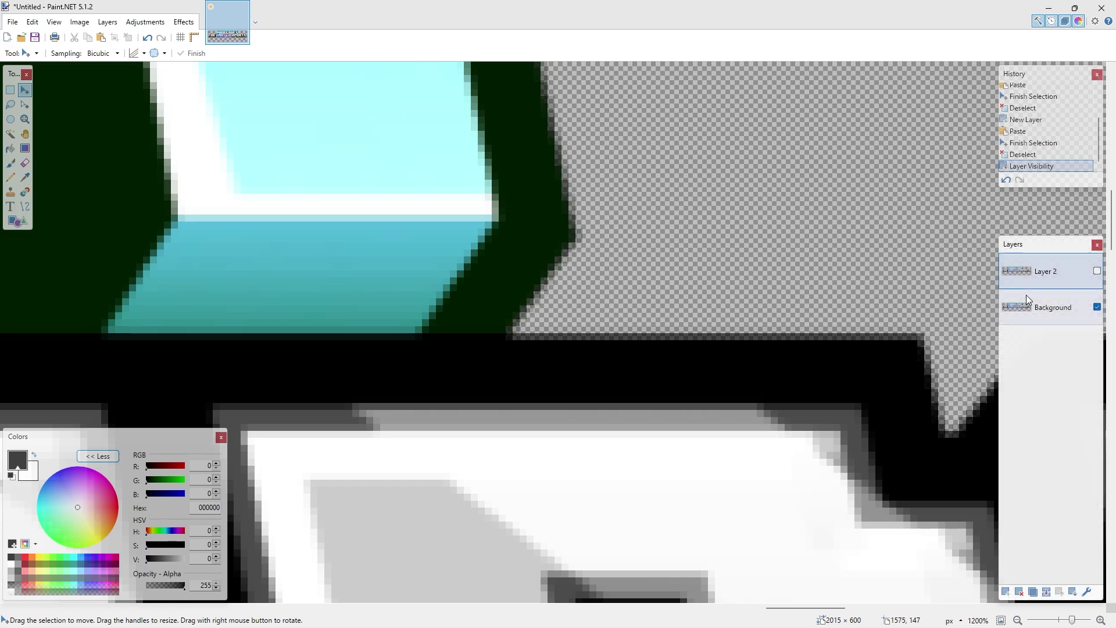
pyautogui.click(1097, 307)
pyautogui.click(1097, 271)
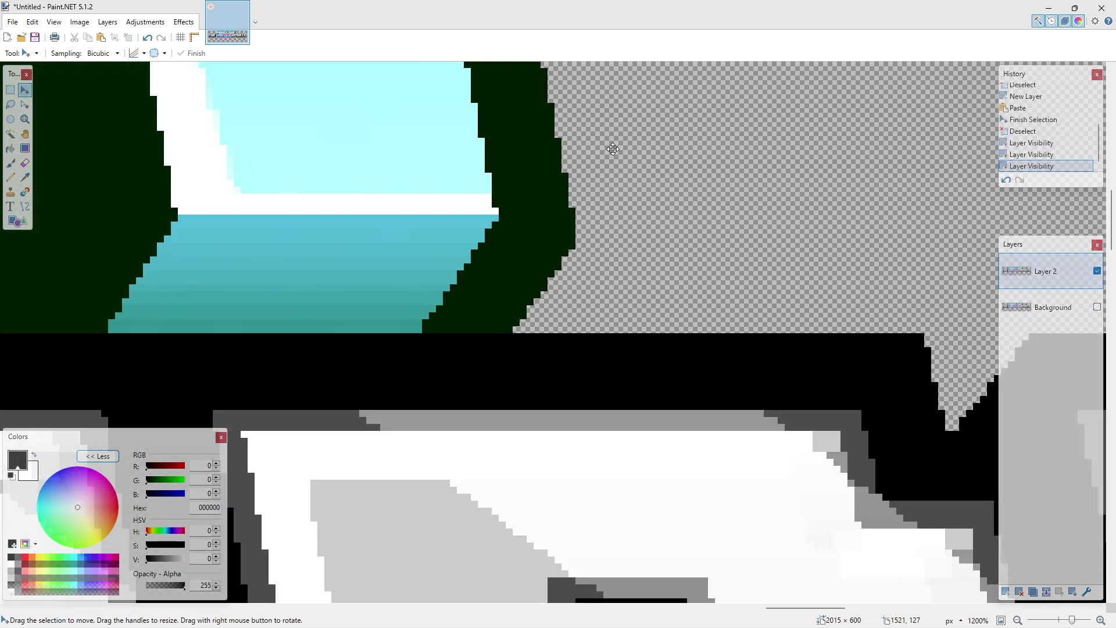
pyautogui.click(1097, 271)
pyautogui.click(1097, 307)
pyautogui.keyDown('ctrl'); pyautogui.scroll(-2, 538, 245); pyautogui.keyUp('ctrl')
pyautogui.keyDown('ctrl'); pyautogui.scroll(-10, 538, 245); pyautogui.keyUp('ctrl')
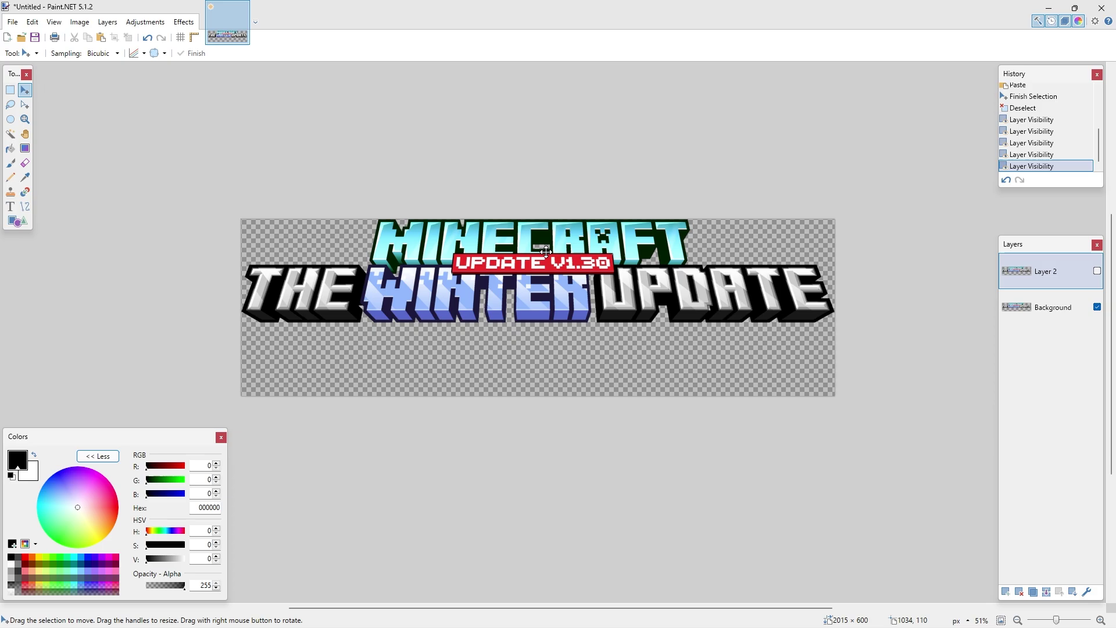
# Close Paint.NET without saving and return to Blockbench's Edit workspace.
pyautogui.click(1101, 8)
pyautogui.click(508, 373)
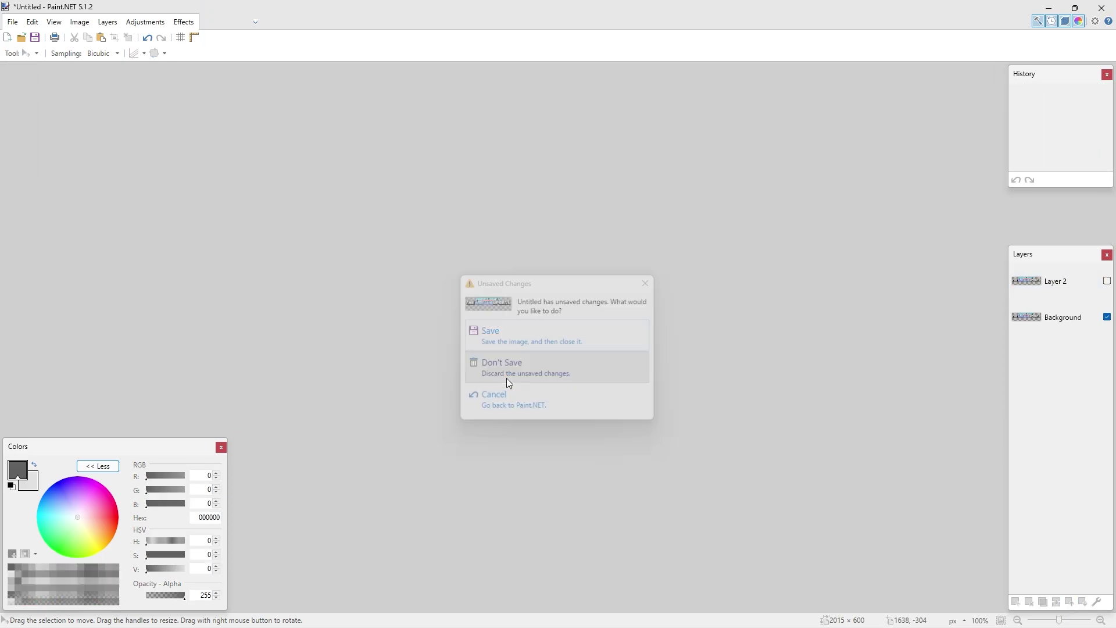
pyautogui.click(857, 89)
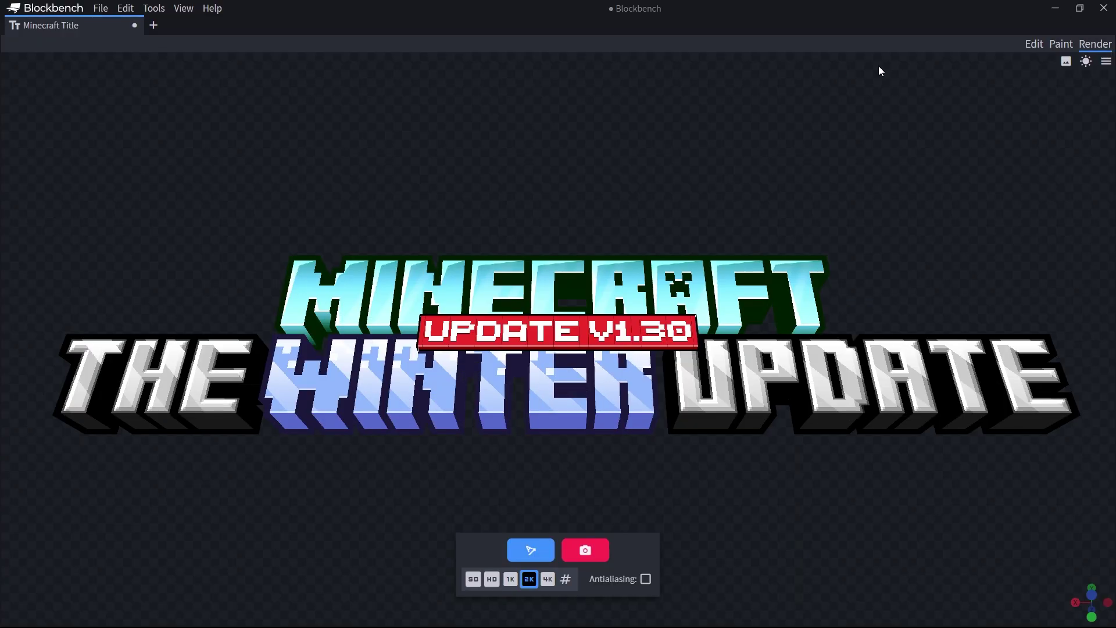
pyautogui.click(1034, 45)
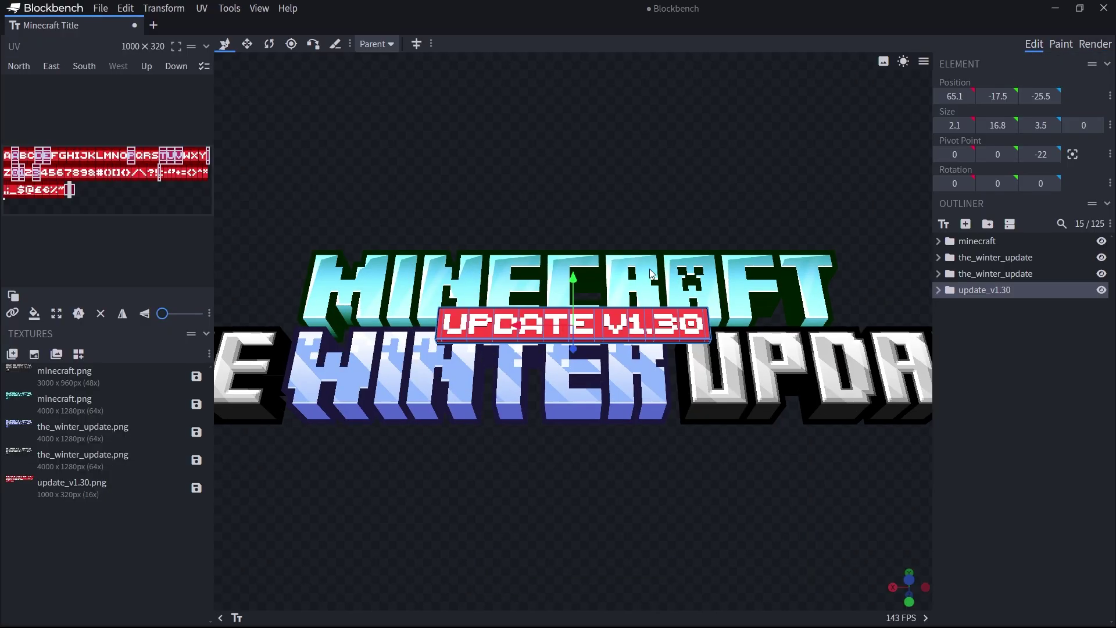